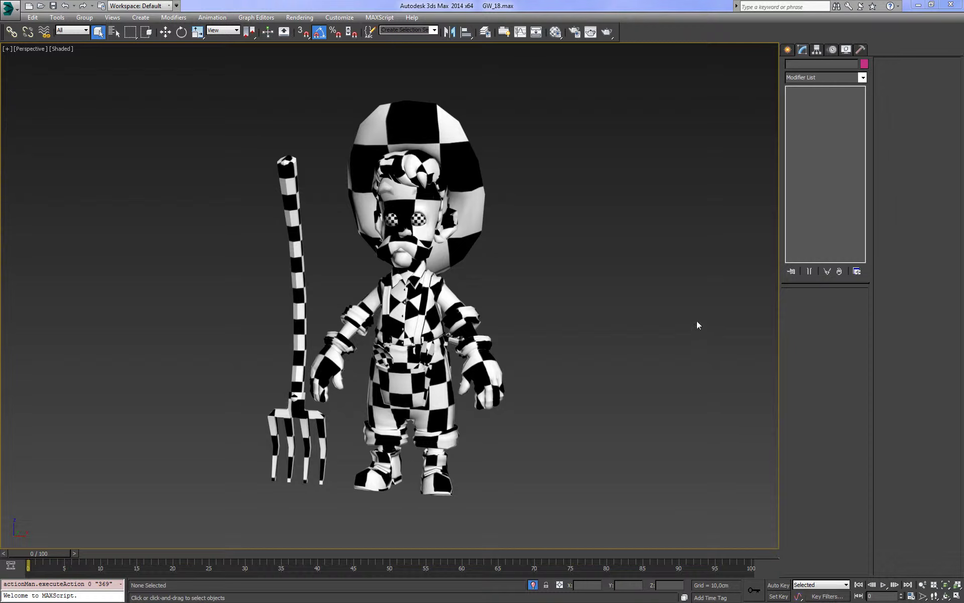
# Step: Select the tool prop at the farmer's belt, zoom to it and switch to wireframe
pyautogui.hotkey('ctrl', 'a')
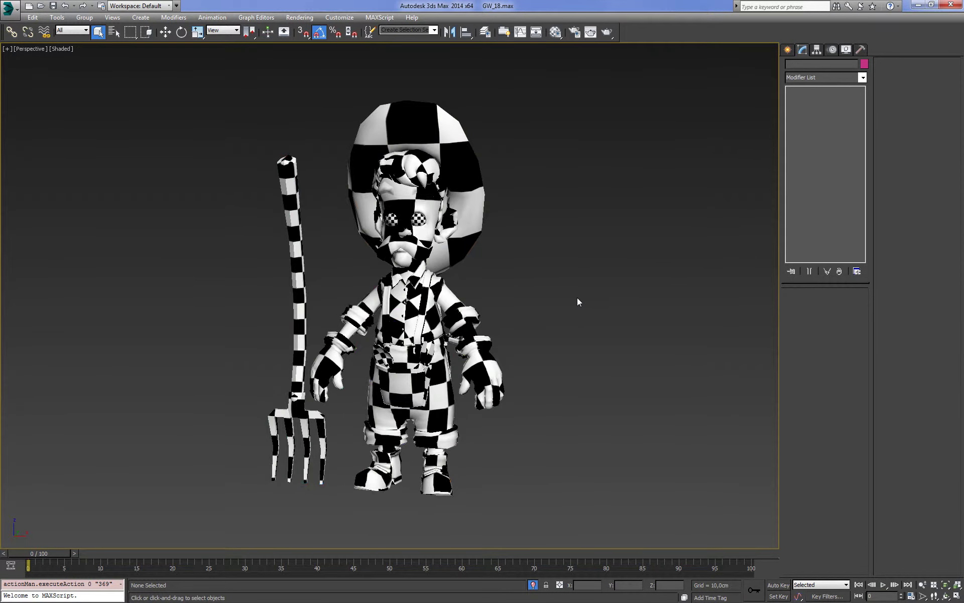
pyautogui.press('z')
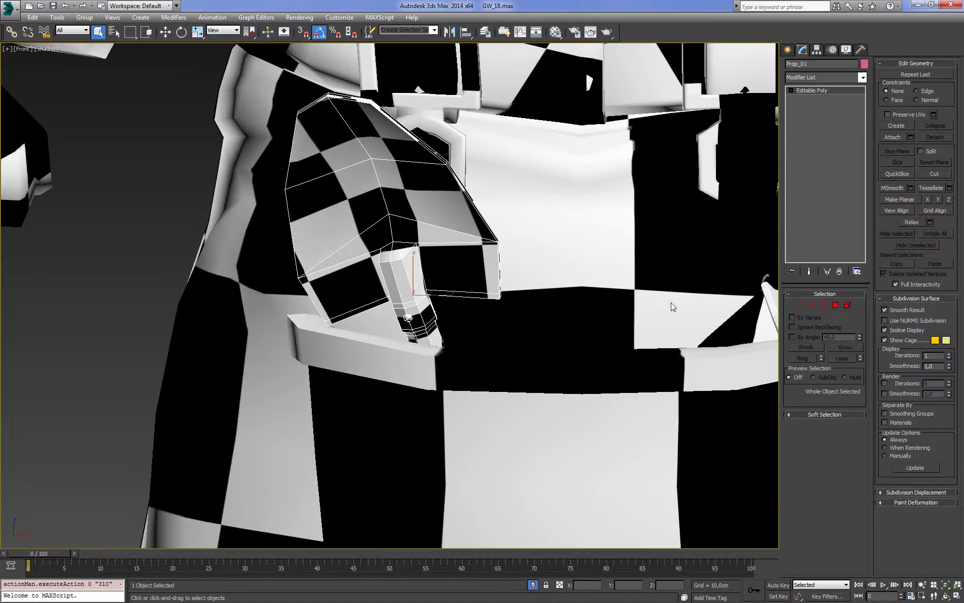
pyautogui.keyDown('alt'); pyautogui.moveTo(671, 303); pyautogui.dragTo(539, 320, button='middle'); pyautogui.keyUp('alt')
pyautogui.scroll(-10, 538, 320)
pyautogui.press('F3')
pyautogui.scroll(5, 581, 319)
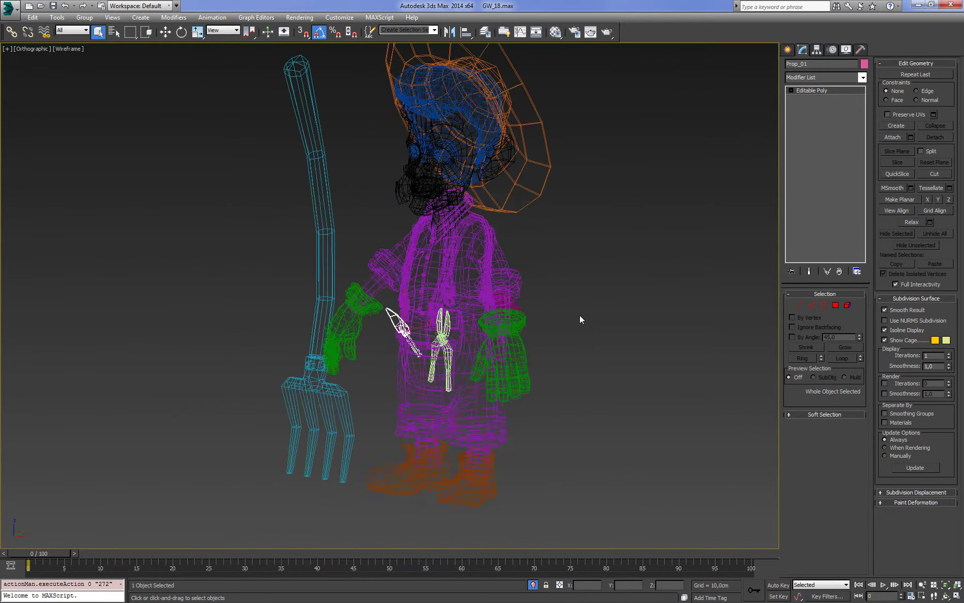
pyautogui.scroll(4, 178, 153)
# Step: Add the pitchfork, pliers and rake to the selection and isolate the four props
pyautogui.keyDown('ctrl'); pyautogui.click(81, 190); pyautogui.keyUp('ctrl')
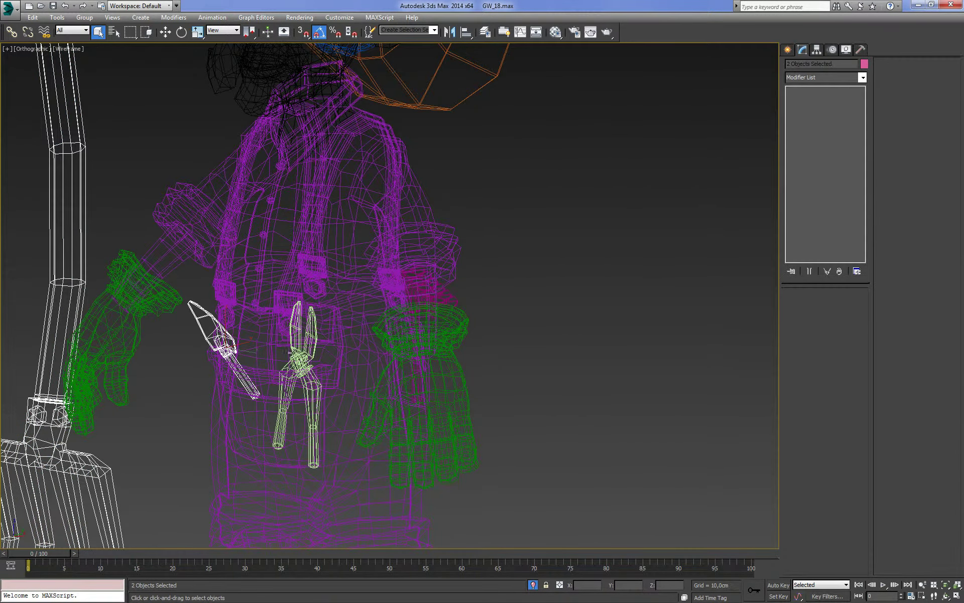
pyautogui.keyDown('ctrl'); pyautogui.click(294, 353); pyautogui.keyUp('ctrl')
pyautogui.moveTo(665, 316)
pyautogui.keyDown('alt'); pyautogui.mouseDown(button='middle')
pyautogui.moveTo(576, 308)
pyautogui.moveTo(534, 325)
pyautogui.mouseUp(button='middle'); pyautogui.keyUp('alt')
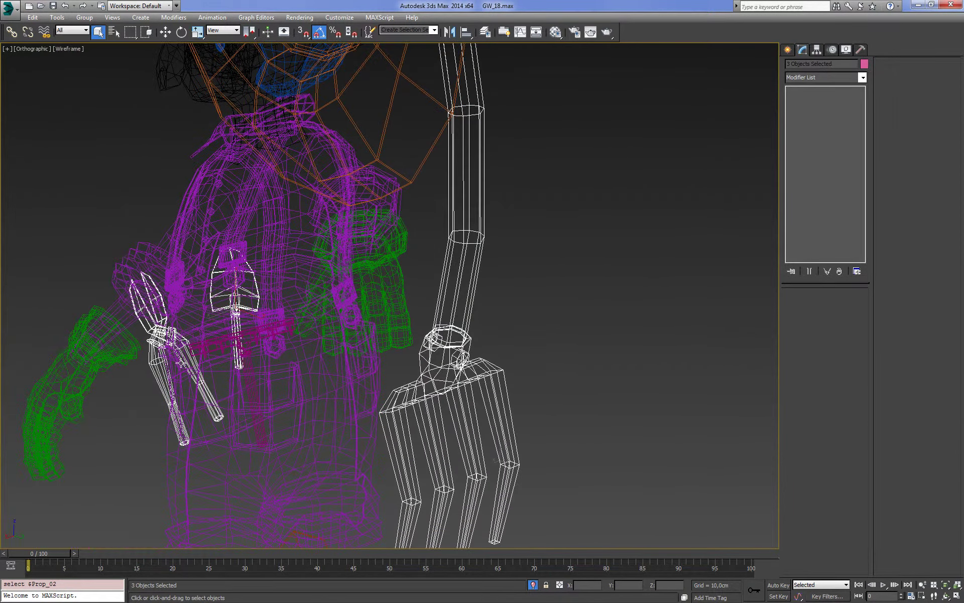
pyautogui.keyDown('ctrl'); pyautogui.click(254, 341); pyautogui.keyUp('ctrl')
pyautogui.hotkey('alt', 'q')
pyautogui.press('F3')
# Step: In Front view, zoom in on the pliers and orbit around to inspect them
pyautogui.press('f')
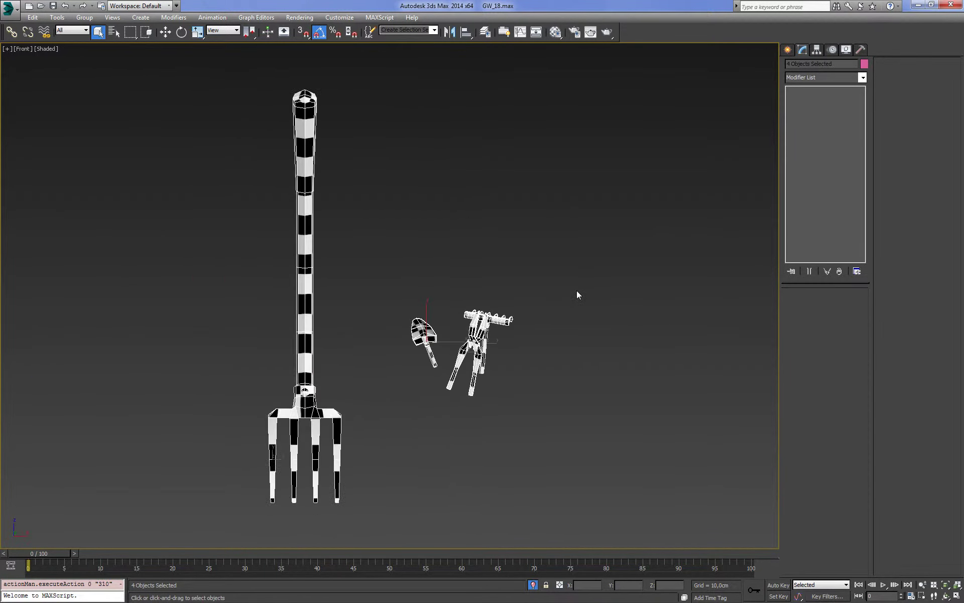
pyautogui.click(456, 337)
pyautogui.press('z')
pyautogui.keyDown('alt'); pyautogui.moveTo(456, 336); pyautogui.dragTo(580, 334, button='middle'); pyautogui.keyUp('alt')
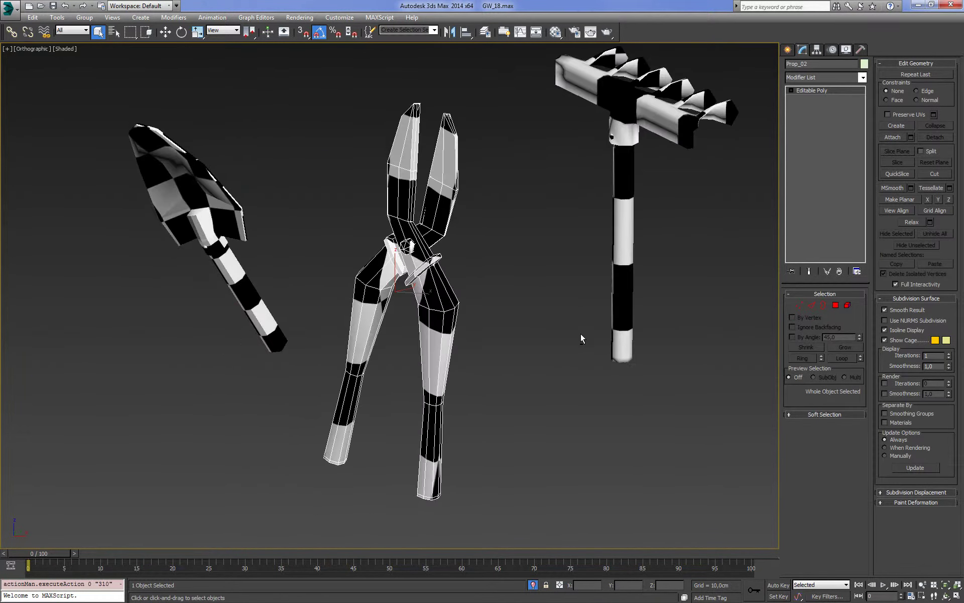
pyautogui.hotkey('alt', 'q')
# Step: Frame all four props and rubber-band select them together
pyautogui.click(562, 316)
pyautogui.press('f')
pyautogui.press('F3')
pyautogui.press('z')
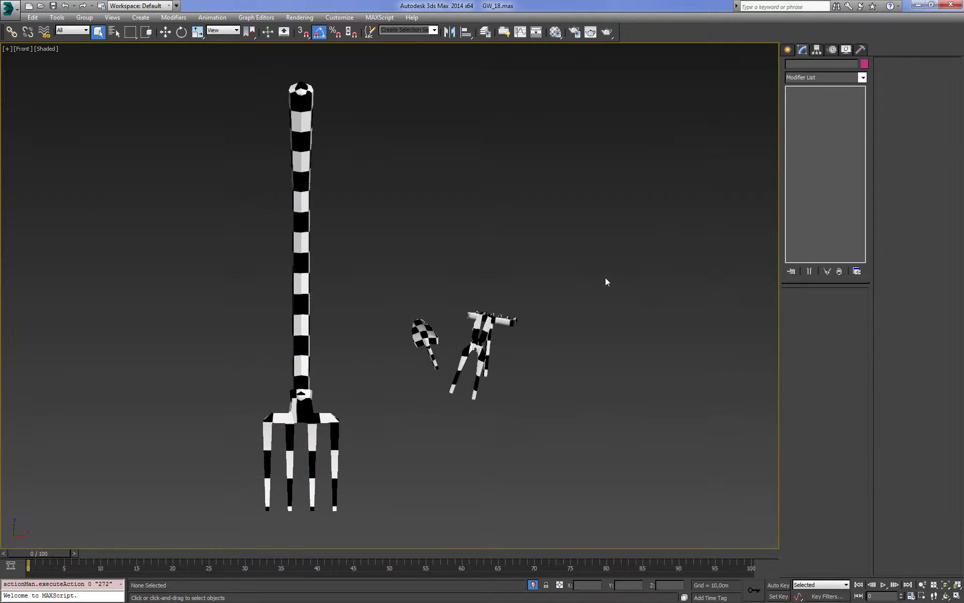
pyautogui.press('F4')
pyautogui.press('F4')
pyautogui.moveTo(576, 205); pyautogui.dragTo(219, 470)
# Step: Add an Unwrap UVW modifier to the four props and open the UV editor
pyautogui.click(863, 78)
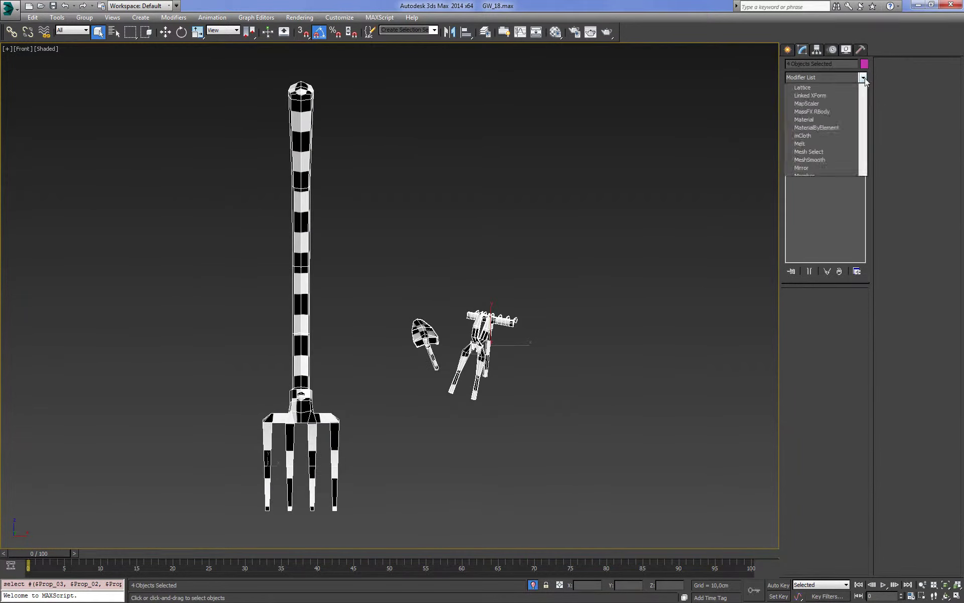
pyautogui.moveTo(865, 116); pyautogui.dragTo(889, 434)
pyautogui.click(836, 474)
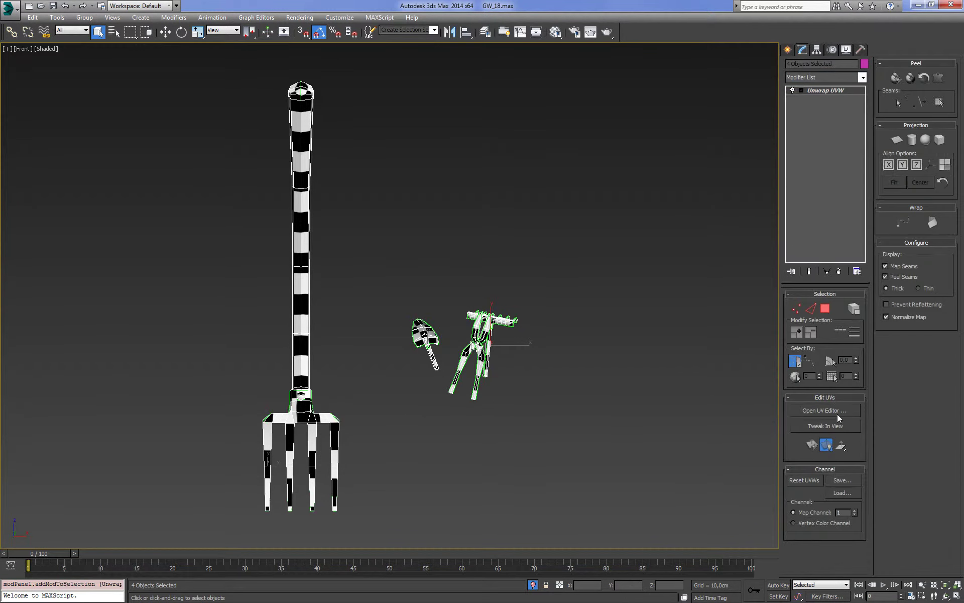
pyautogui.click(830, 411)
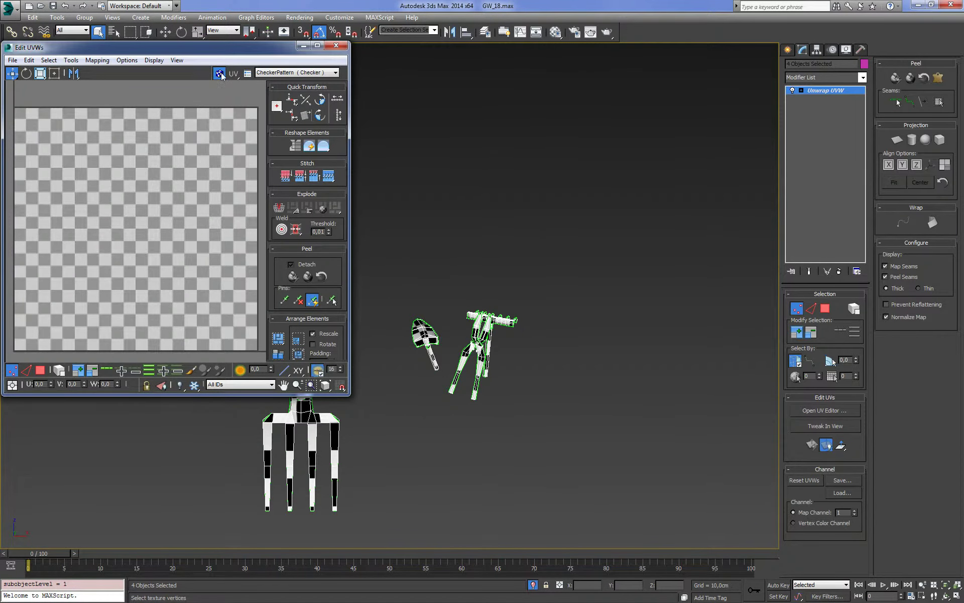
# Step: Hide the checker background, enlarge the editor, and move all UV islands left into the tile
pyautogui.click(219, 73)
pyautogui.scroll(-3, 202, 207)
pyautogui.scroll(-3, 123, 157)
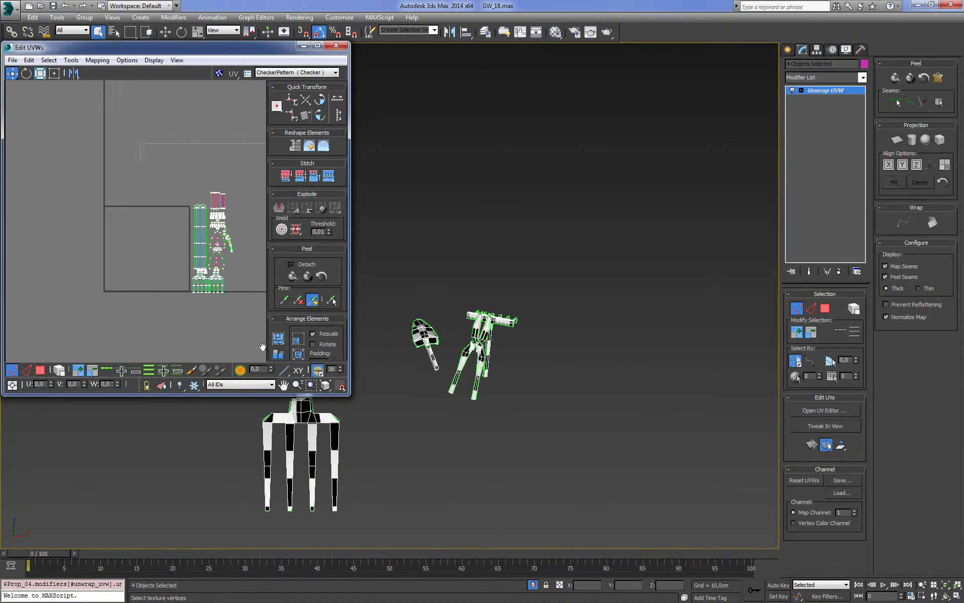
pyautogui.hotkey('ctrl', 'a')
pyautogui.scroll(2, 125, 242)
pyautogui.moveTo(349, 397); pyautogui.dragTo(598, 426)
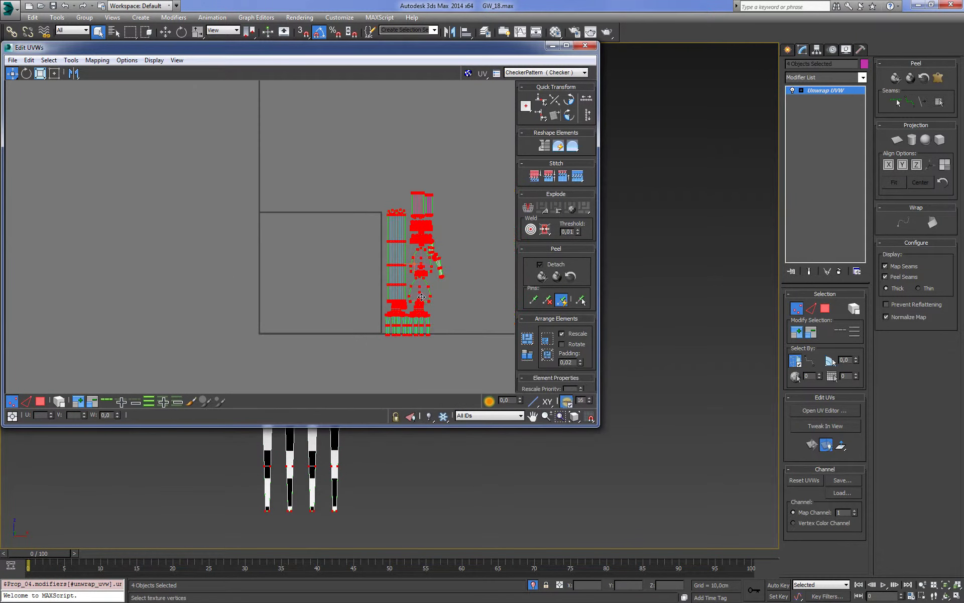
pyautogui.moveTo(358, 195); pyautogui.dragTo(236, 199)
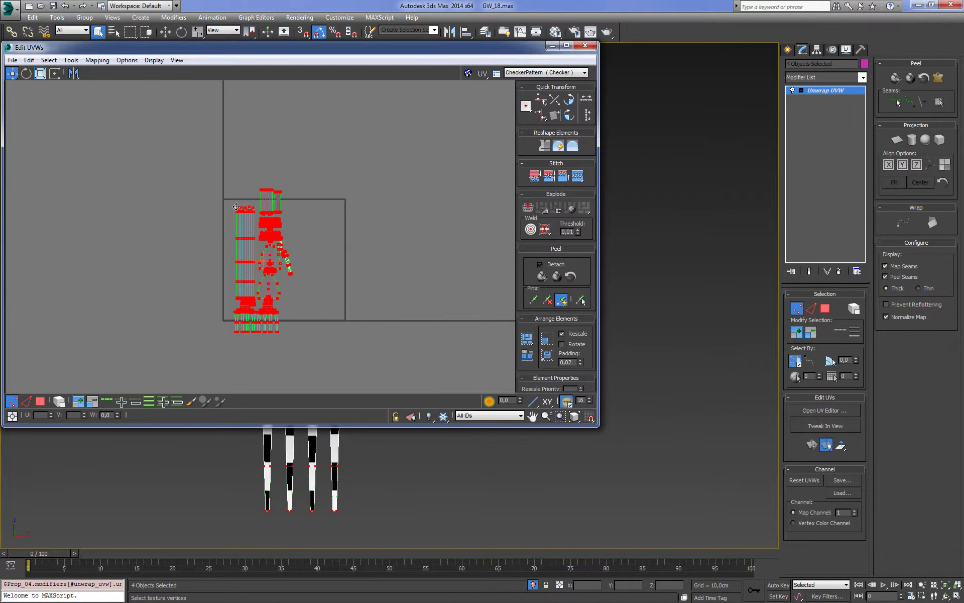
# Step: Move the right-hand and bottom UV islands up and to the right
pyautogui.click(237, 168)
pyautogui.scroll(2, 297, 151)
pyautogui.click(254, 368)
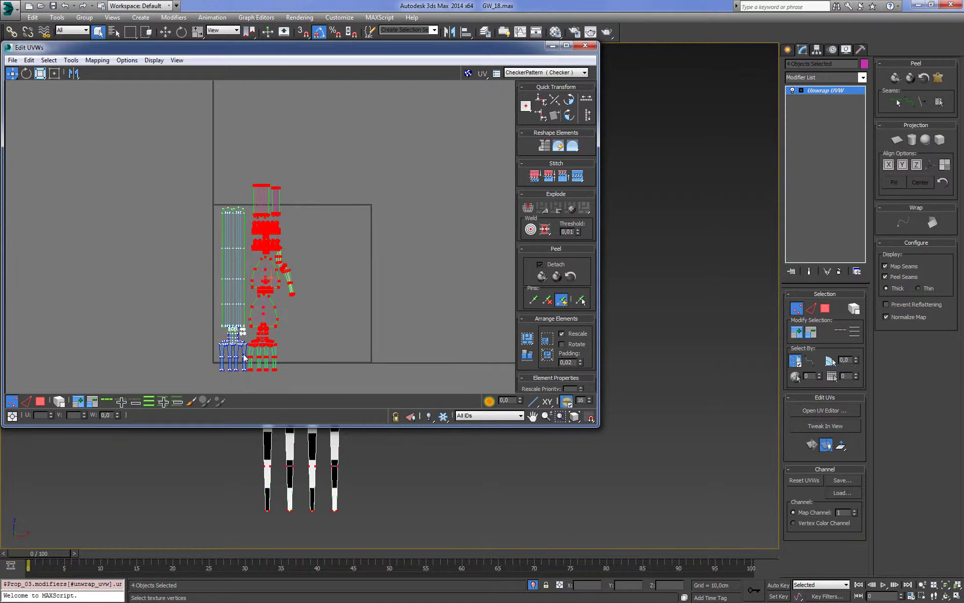
pyautogui.moveTo(180, 333); pyautogui.dragTo(180, 329)
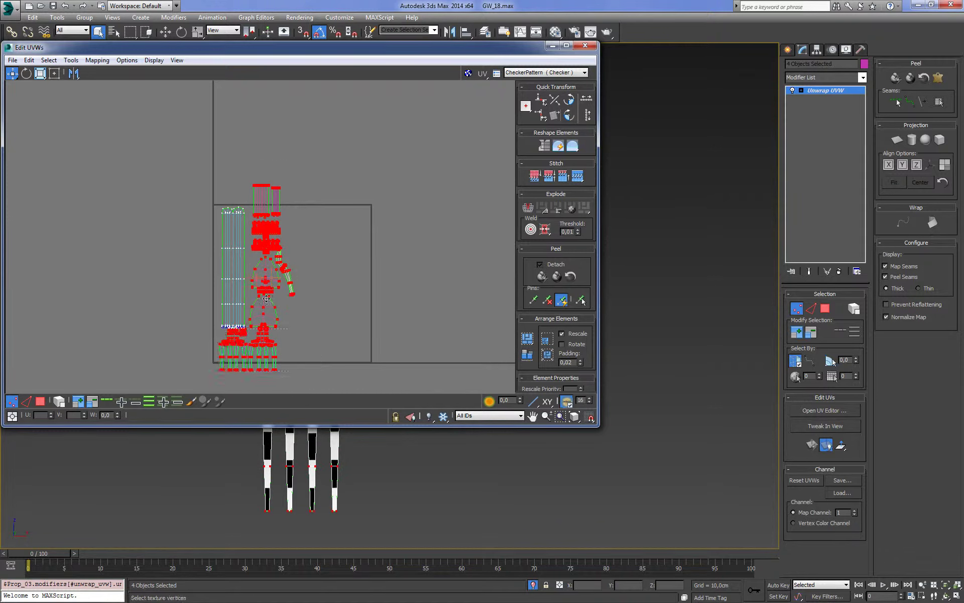
pyautogui.moveTo(250, 303)
pyautogui.mouseDown()
pyautogui.moveTo(318, 287)
pyautogui.moveTo(276, 293)
pyautogui.mouseUp()
pyautogui.scroll(3, 276, 292)
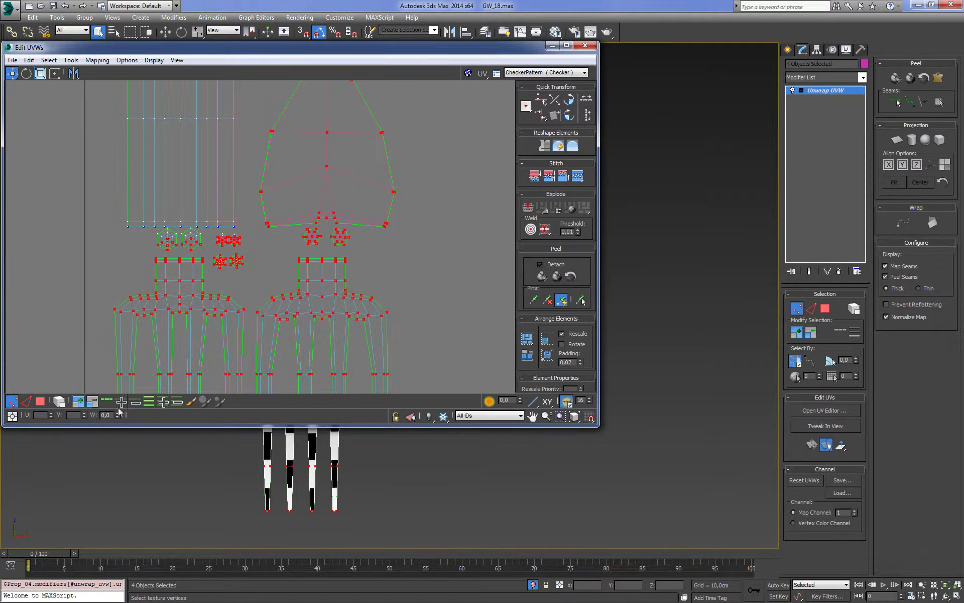
# Step: Switch to polygon selection and select the fork's UV faces
pyautogui.click(41, 401)
pyautogui.hotkey('ctrl', 'a')
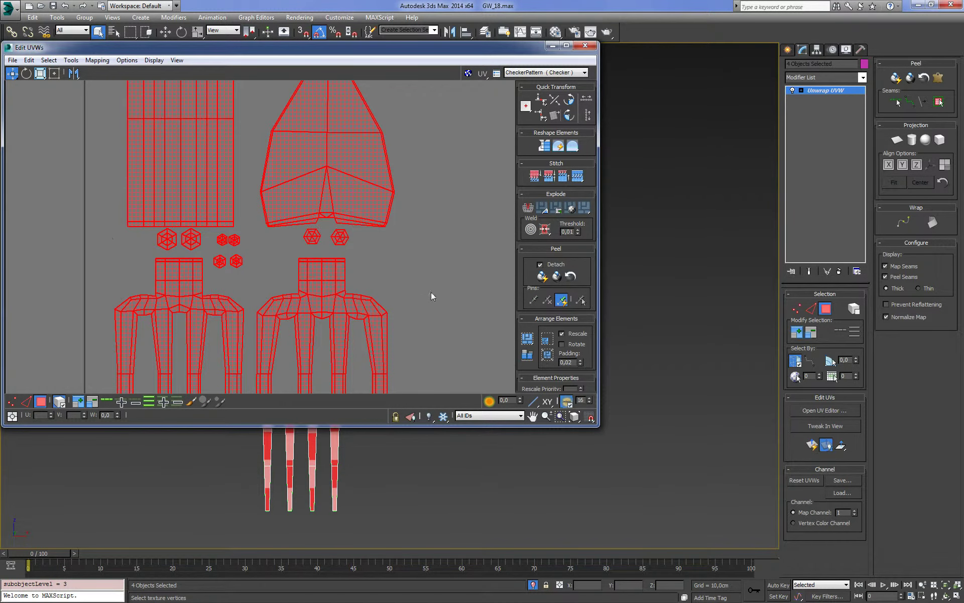
pyautogui.click(431, 296)
pyautogui.scroll(-3, 393, 333)
pyautogui.moveTo(200, 262); pyautogui.dragTo(202, 254)
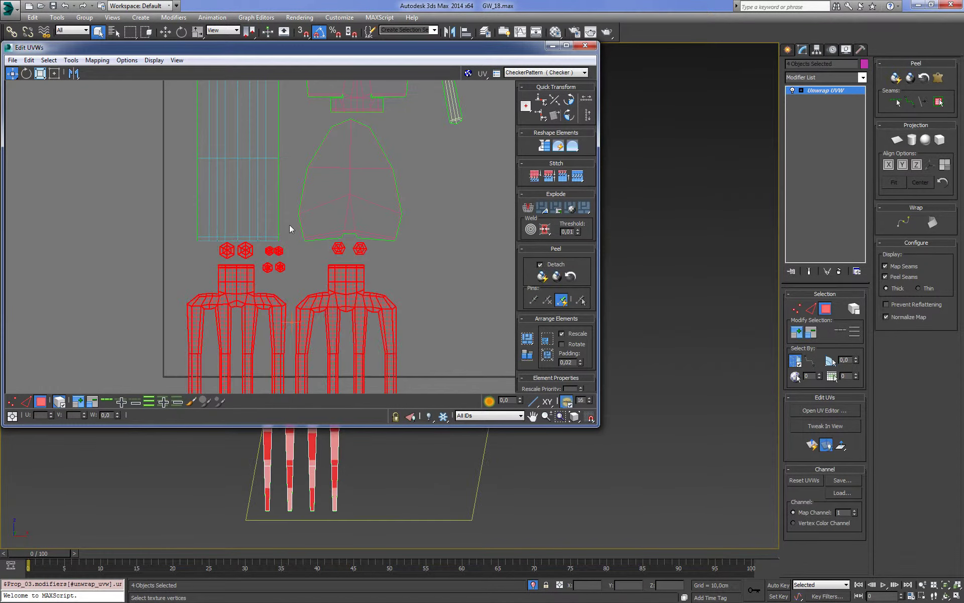
pyautogui.scroll(-3, 288, 226)
pyautogui.moveTo(370, 171); pyautogui.dragTo(381, 174, button='middle')
pyautogui.scroll(-3, 381, 174)
# Step: Move the other islands aside and place the fork islands beside the long strip, aligned to its top
pyautogui.rightClick(399, 116)
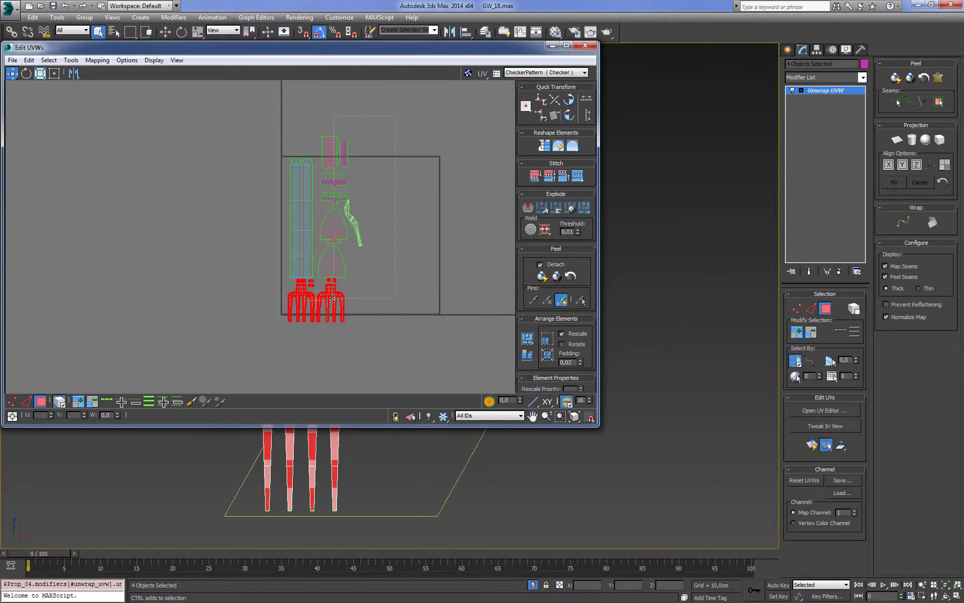
pyautogui.moveTo(399, 116); pyautogui.dragTo(316, 332)
pyautogui.moveTo(377, 257); pyautogui.dragTo(216, 258)
pyautogui.click(208, 191)
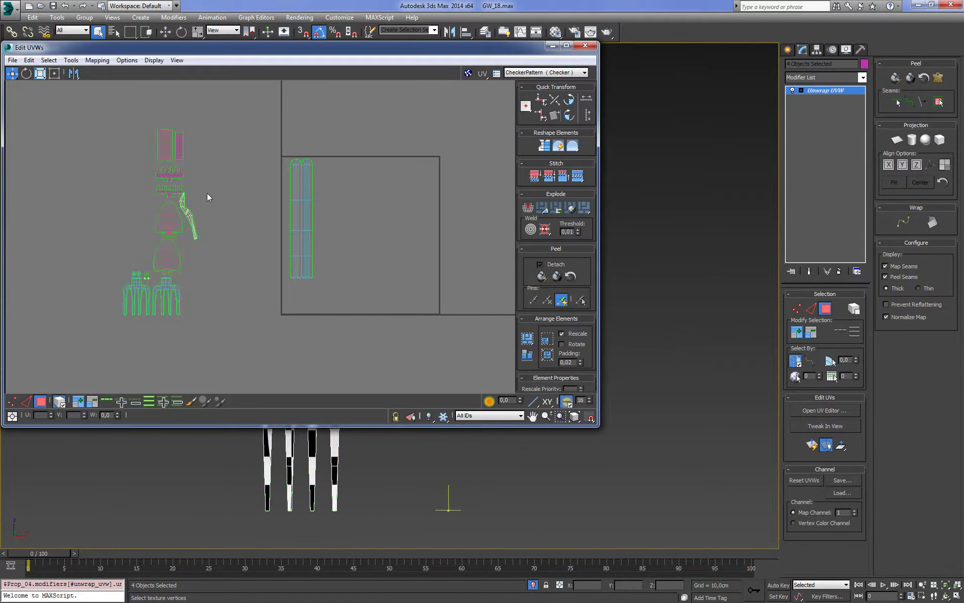
pyautogui.moveTo(210, 332)
pyautogui.mouseDown()
pyautogui.moveTo(135, 310)
pyautogui.moveTo(387, 158)
pyautogui.moveTo(390, 127)
pyautogui.mouseUp()
pyautogui.scroll(2, 134, 310)
pyautogui.moveTo(321, 126); pyautogui.dragTo(291, 177, button='middle')
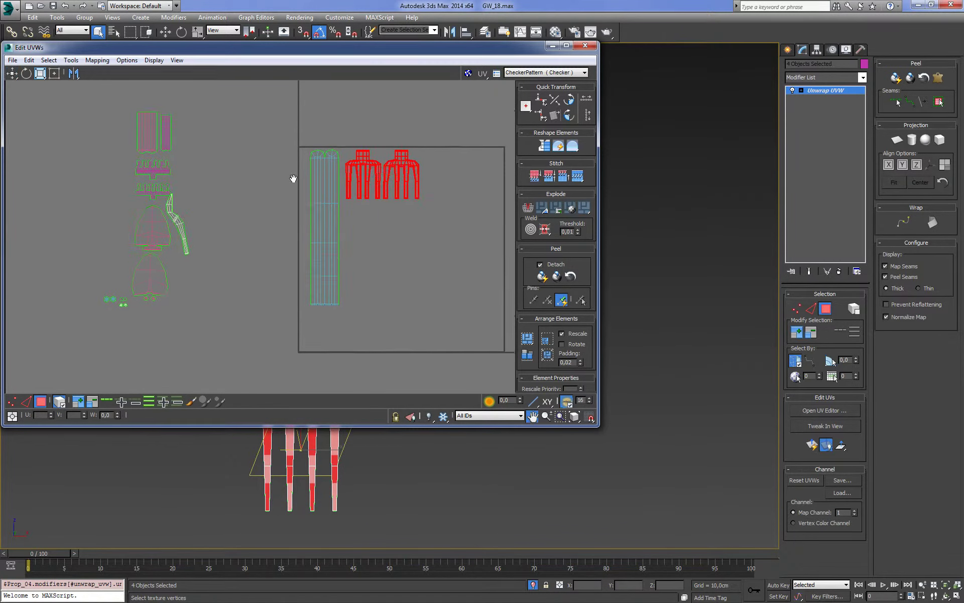
# Step: Move the two rectangle islands under the fork islands
pyautogui.moveTo(99, 139)
pyautogui.mouseDown()
pyautogui.moveTo(181, 153)
pyautogui.moveTo(354, 233)
pyautogui.mouseUp()
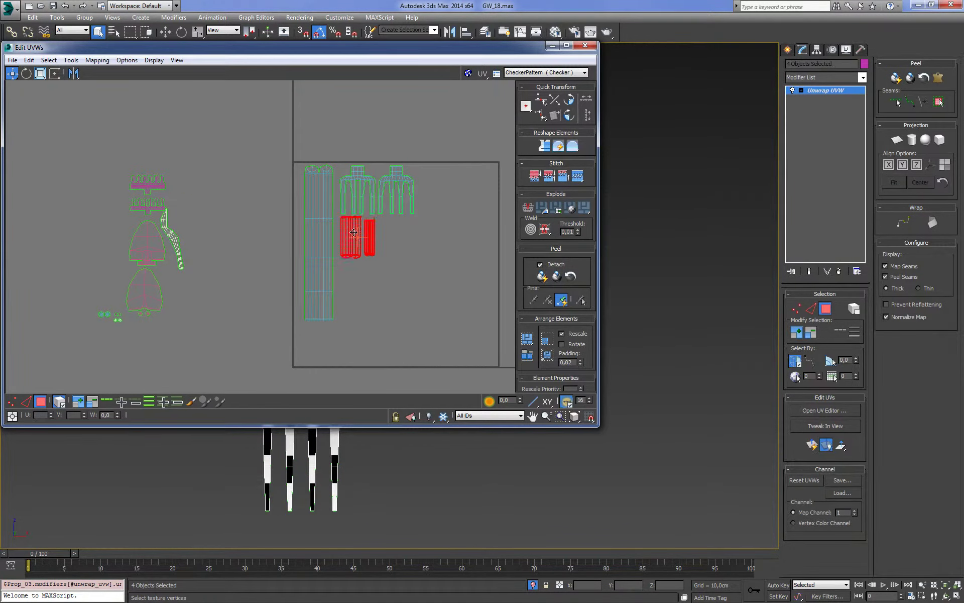
pyautogui.scroll(2, 387, 234)
pyautogui.click(359, 230)
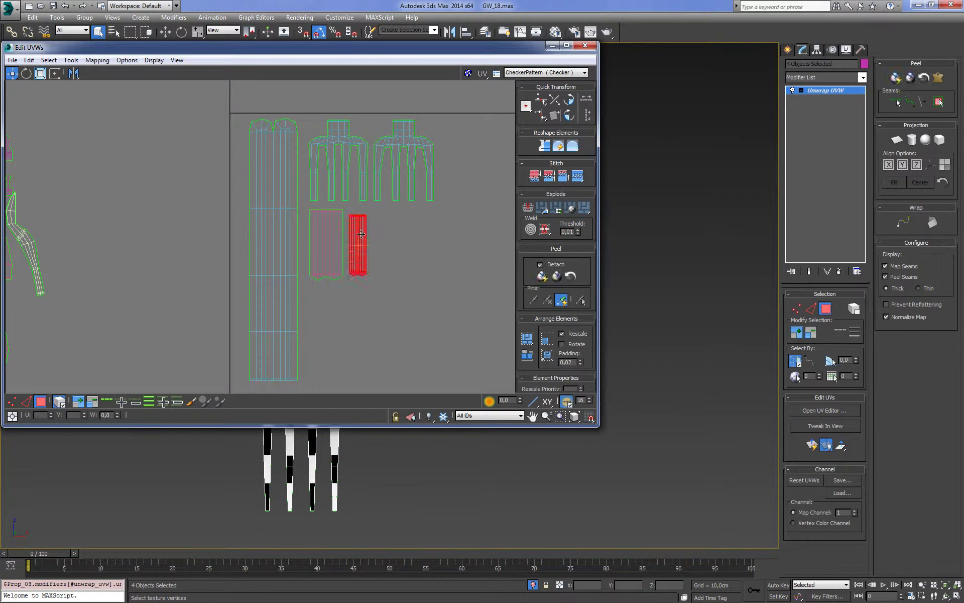
pyautogui.scroll(-2, 373, 239)
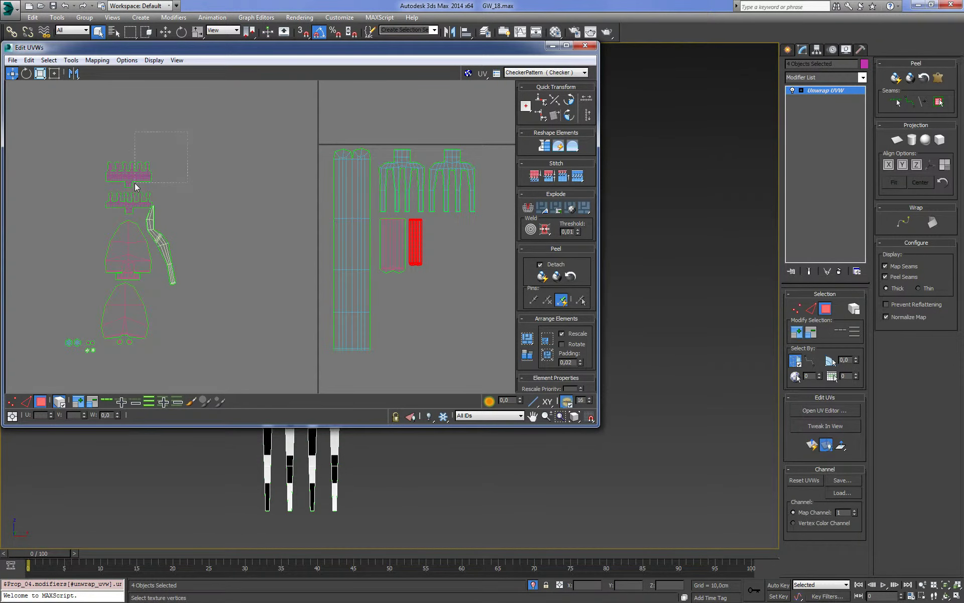
# Step: Move the rake-head islands, then the blade and bent-piece islands, into the square
pyautogui.click(131, 197)
pyautogui.moveTo(141, 197); pyautogui.dragTo(462, 252)
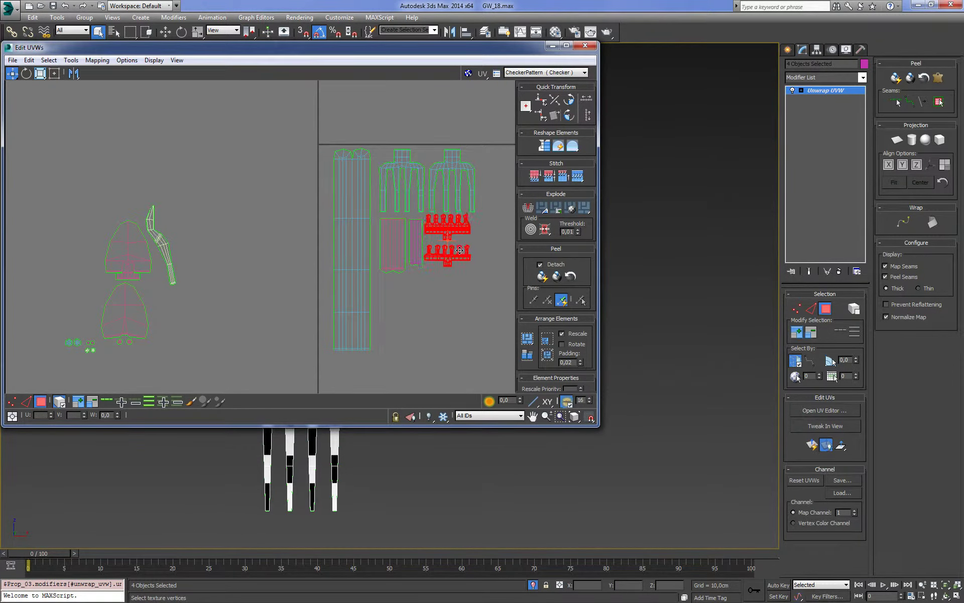
pyautogui.click(153, 300)
pyautogui.click(126, 259)
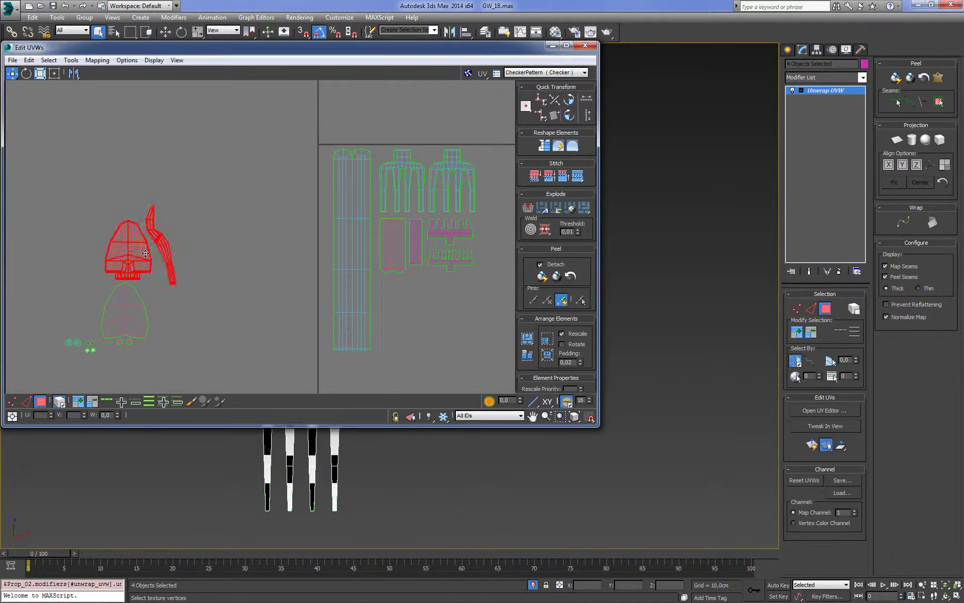
pyautogui.moveTo(143, 254); pyautogui.dragTo(410, 319)
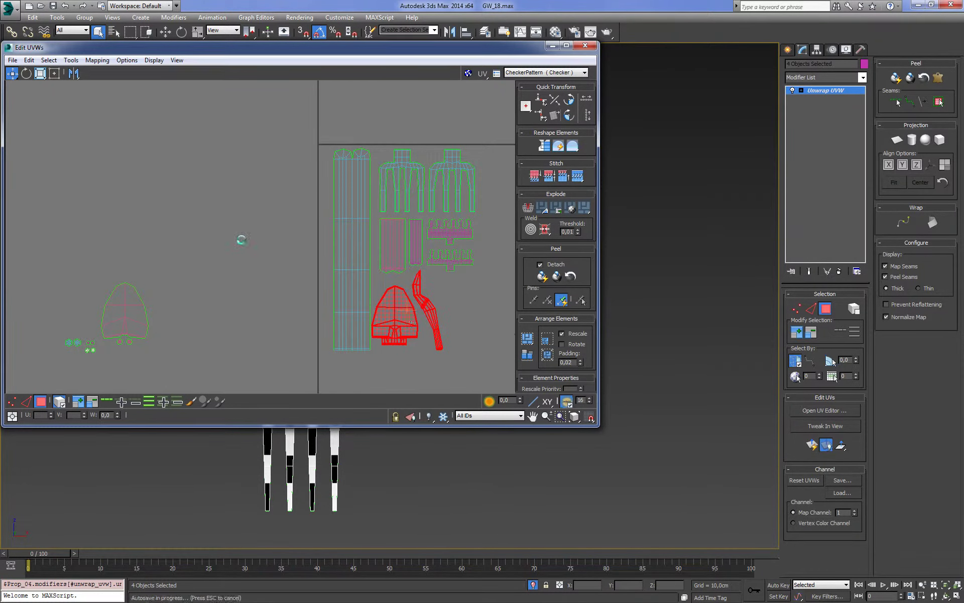
# Step: Move the remaining blade island into the UV square
pyautogui.scroll(-2, 236, 231)
pyautogui.moveTo(203, 221); pyautogui.dragTo(64, 317)
pyautogui.moveTo(121, 285)
pyautogui.mouseDown()
pyautogui.moveTo(241, 276)
pyautogui.moveTo(377, 297)
pyautogui.mouseUp()
pyautogui.scroll(3, 337, 270)
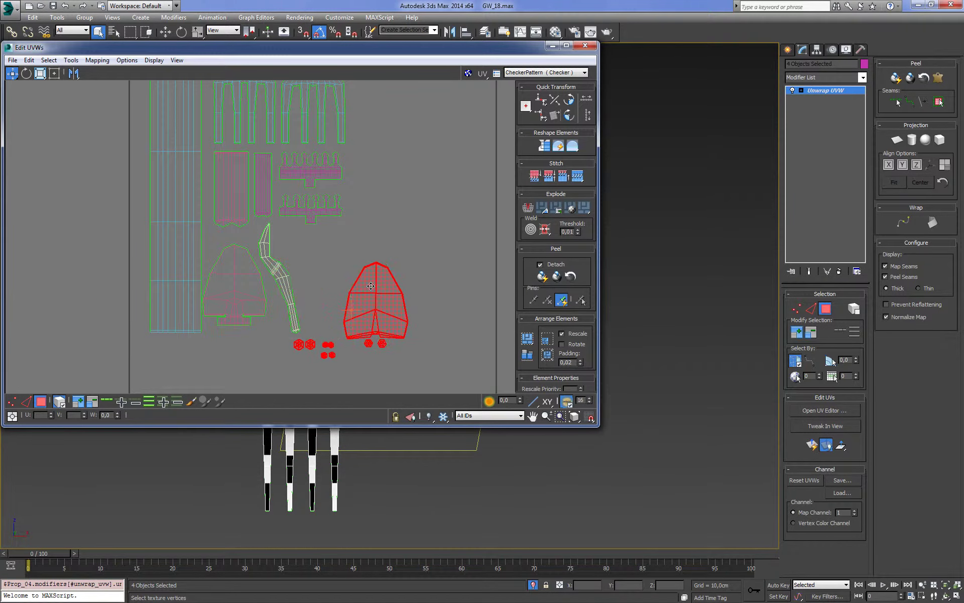
pyautogui.click(329, 308)
# Step: Select the small hexagon and circle elements, adjusting which ones are included
pyautogui.moveTo(319, 339)
pyautogui.mouseDown()
pyautogui.moveTo(340, 370)
pyautogui.moveTo(288, 234)
pyautogui.mouseUp()
pyautogui.keyDown('ctrl'); pyautogui.click(306, 346); pyautogui.keyUp('ctrl')
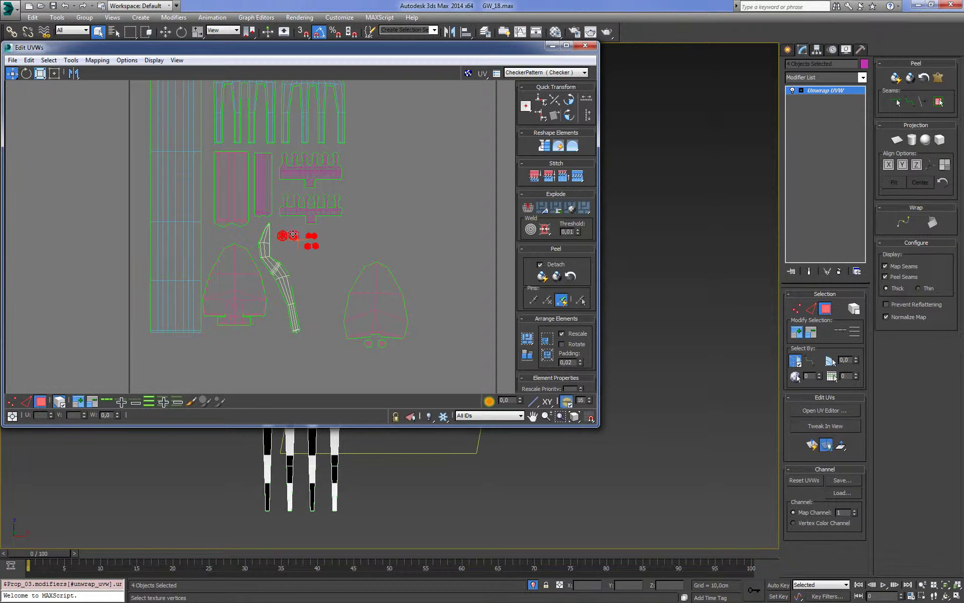
pyautogui.click(305, 240)
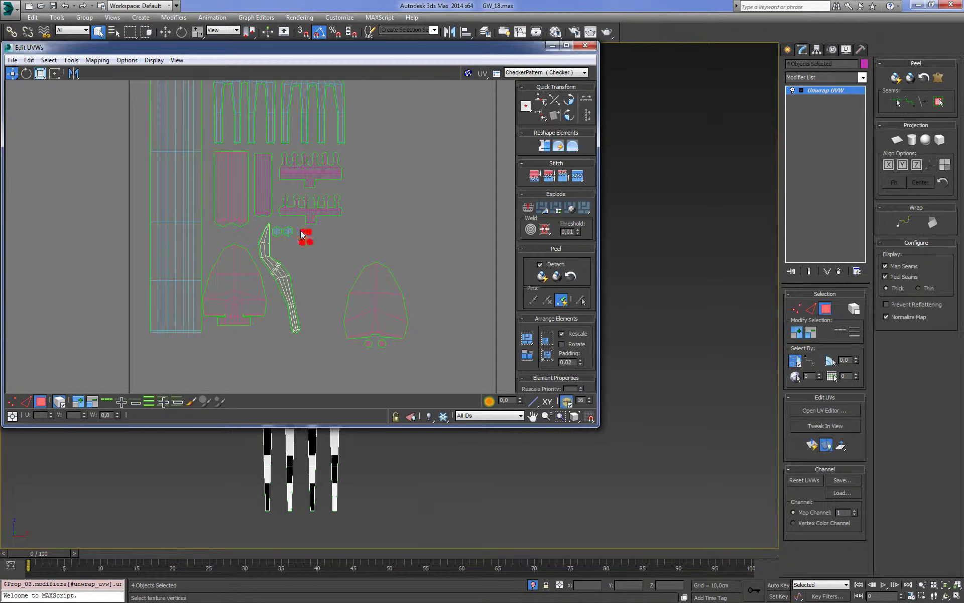
pyautogui.scroll(3, 302, 237)
pyautogui.click(325, 277)
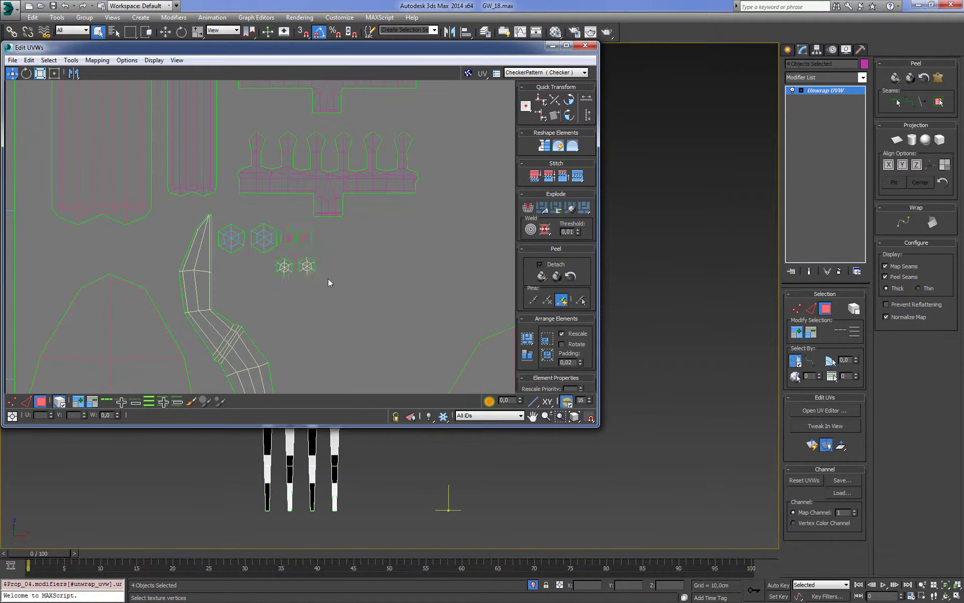
pyautogui.scroll(2, 331, 289)
# Step: Arrange the hexagon islands in a row with two small circle islands beneath them
pyautogui.moveTo(240, 251); pyautogui.dragTo(324, 198)
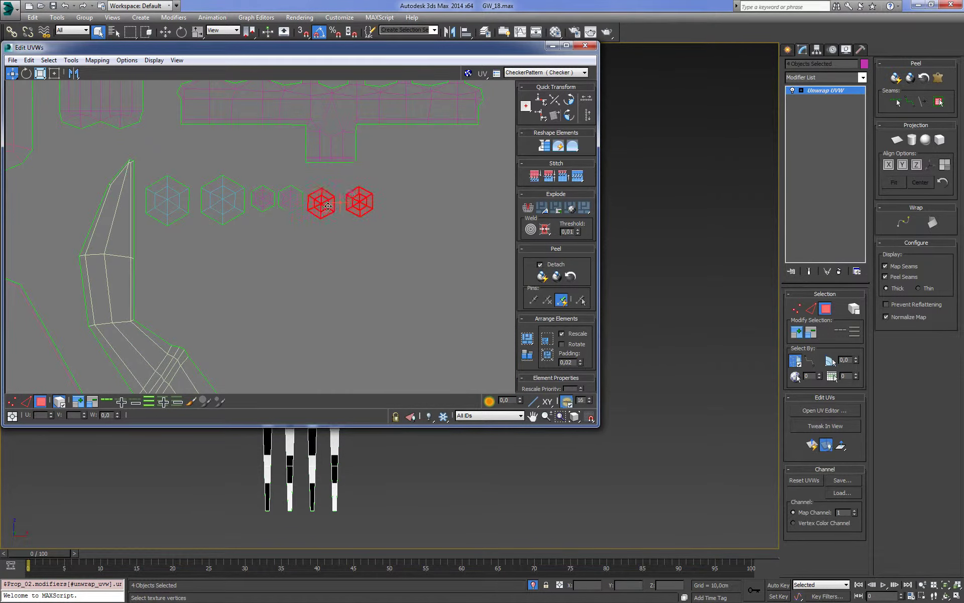
pyautogui.moveTo(386, 179); pyautogui.dragTo(360, 197)
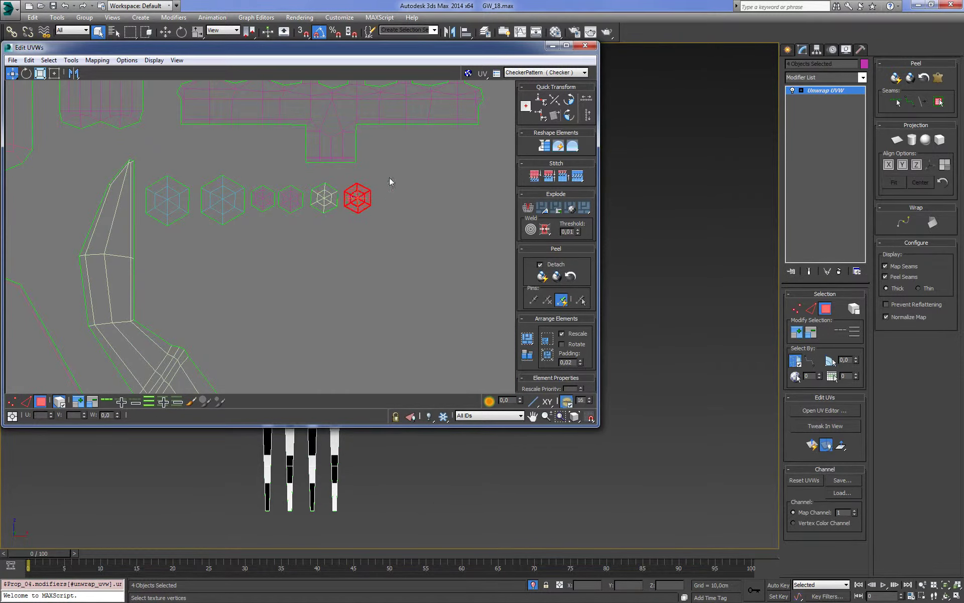
pyautogui.keyDown('ctrl'); pyautogui.click(324, 199); pyautogui.keyUp('ctrl')
pyautogui.scroll(-4, 340, 174)
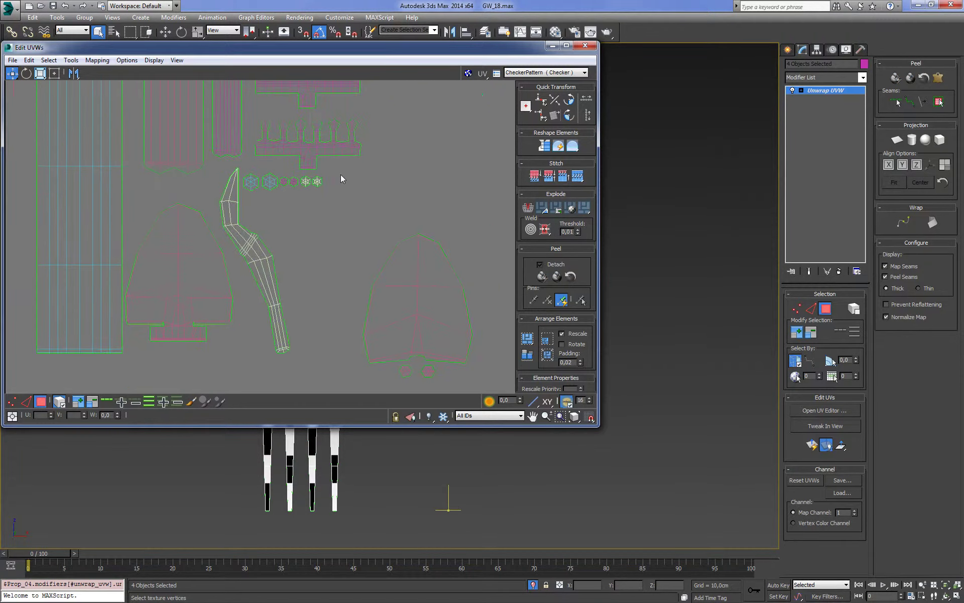
pyautogui.moveTo(392, 333); pyautogui.dragTo(272, 197)
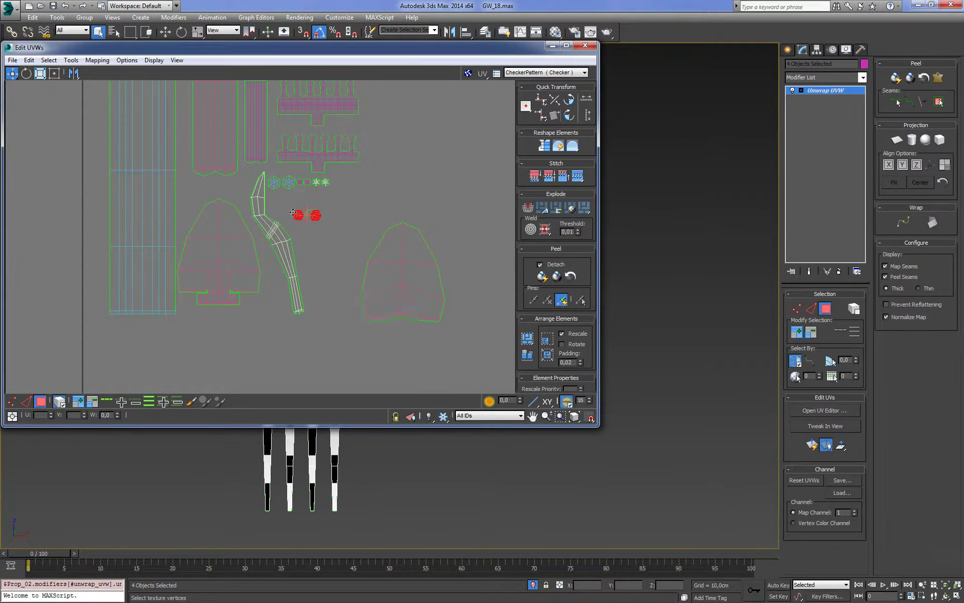
pyautogui.scroll(4, 280, 181)
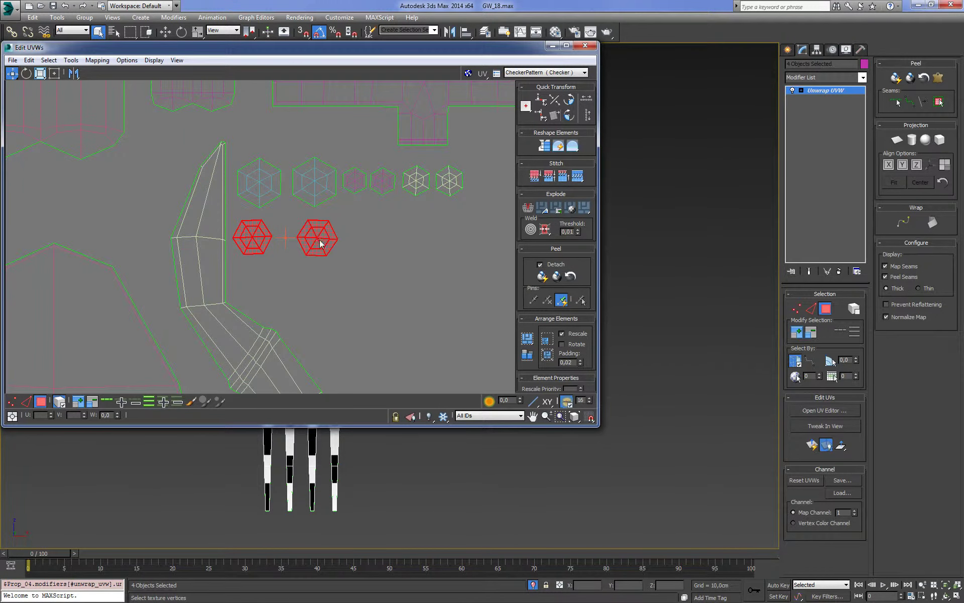
pyautogui.click(375, 218)
pyautogui.scroll(-4, 309, 226)
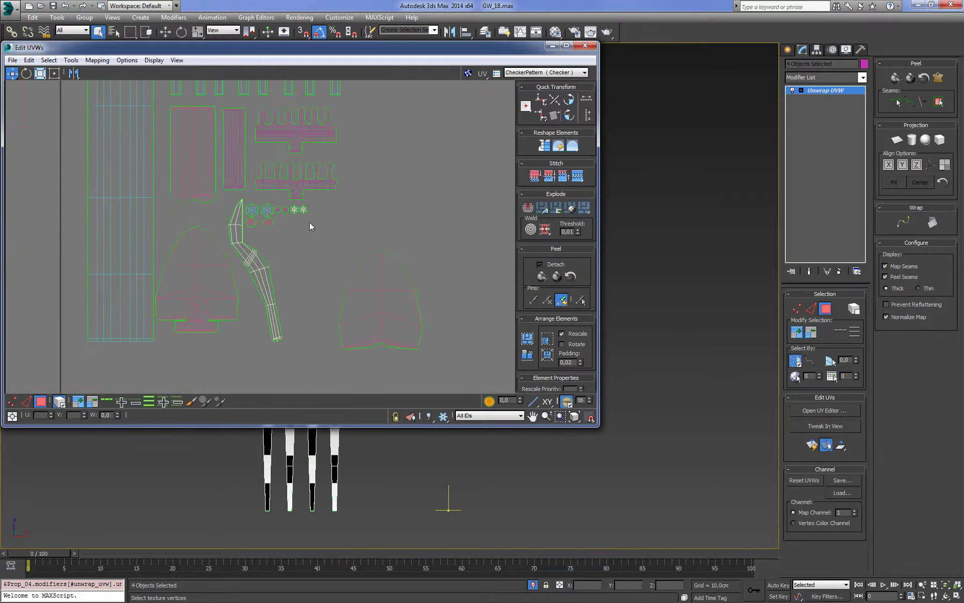
# Step: Move the shield island left beside the blade, then select all UV islands
pyautogui.click(345, 296)
pyautogui.moveTo(346, 296); pyautogui.dragTo(300, 304)
pyautogui.scroll(-4, 360, 233)
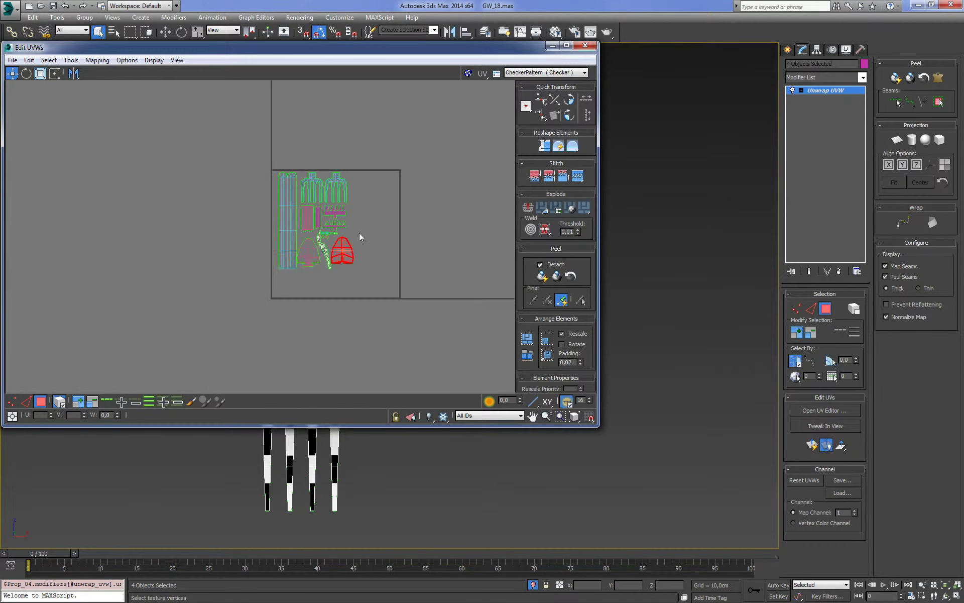
pyautogui.click(380, 261)
pyautogui.hotkey('ctrl', 'a')
pyautogui.scroll(3, 321, 248)
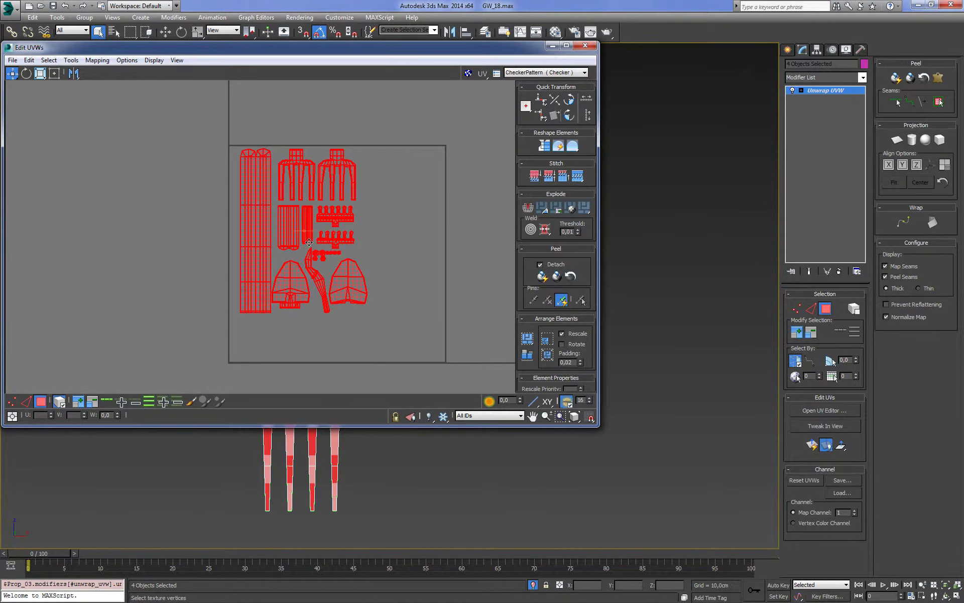
# Step: Move and scale the whole UV layout so it fills the 0–1 square
pyautogui.click(349, 124)
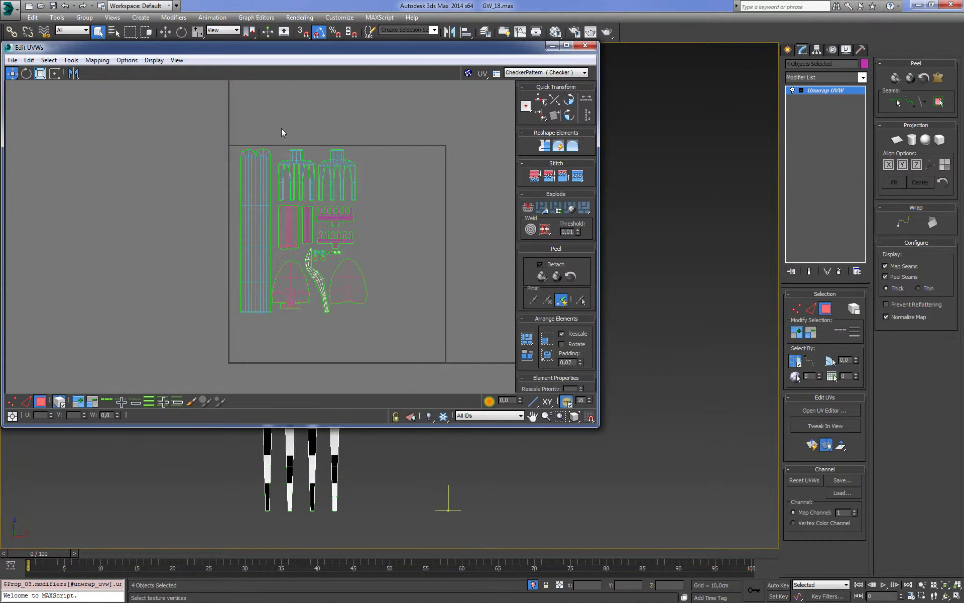
pyautogui.hotkey('ctrl', 'a')
pyautogui.moveTo(321, 236); pyautogui.dragTo(341, 250)
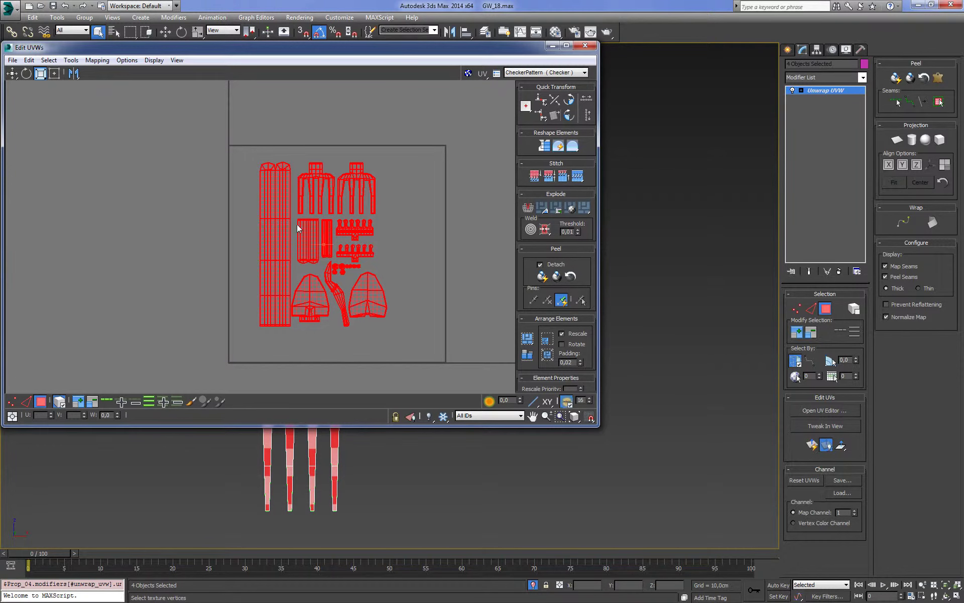
pyautogui.moveTo(277, 246); pyautogui.dragTo(144, 143)
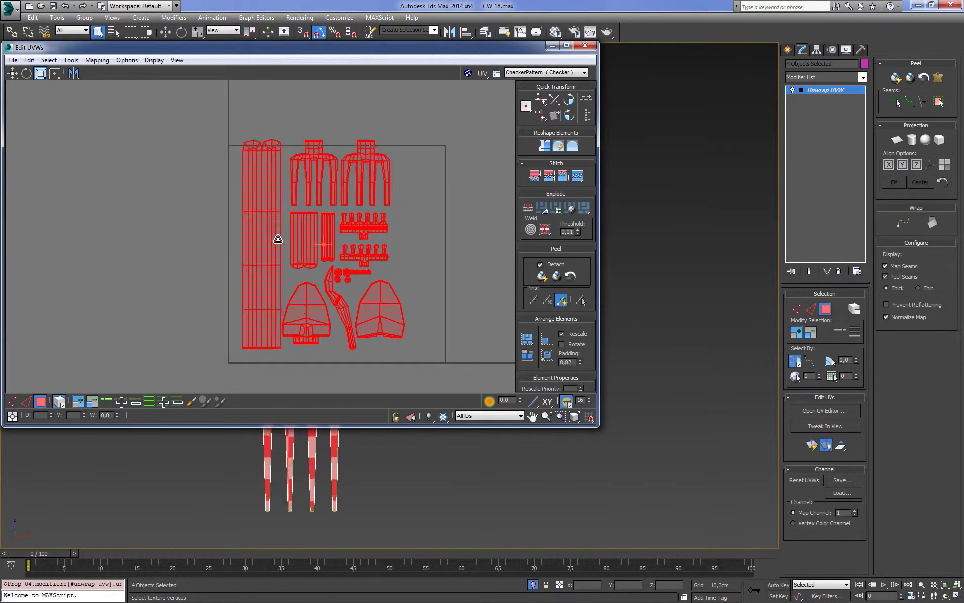
pyautogui.click(11, 73)
pyautogui.moveTo(266, 192); pyautogui.dragTo(250, 213)
pyautogui.click(40, 74)
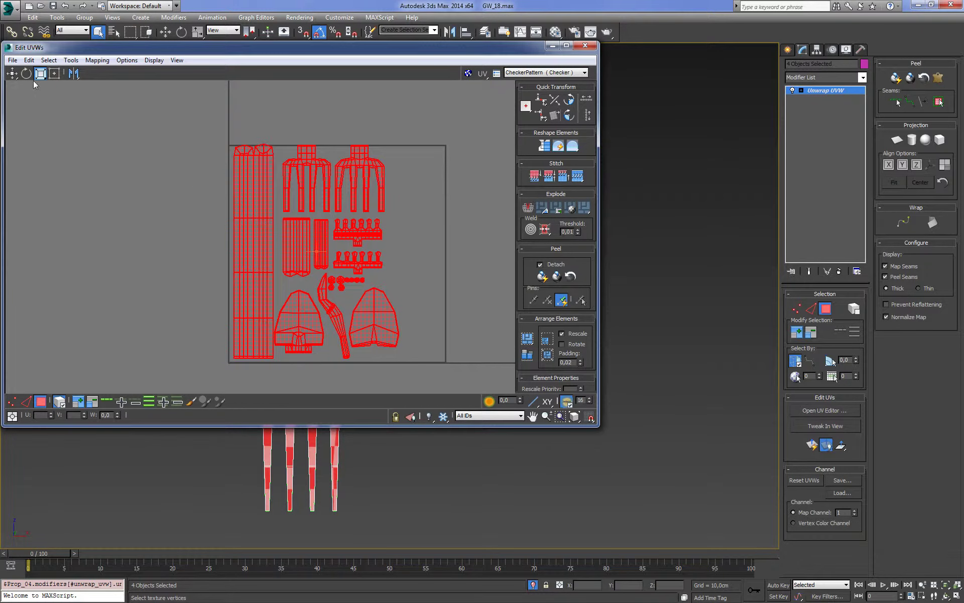
pyautogui.press('w')
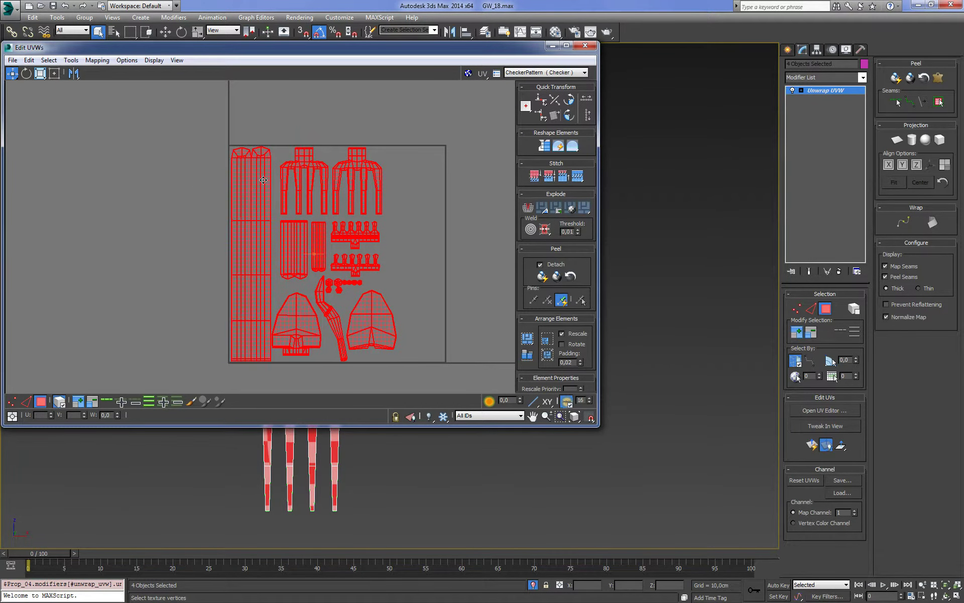
pyautogui.moveTo(265, 178); pyautogui.dragTo(262, 180)
# Step: Adjust the large rectangular island's position next to the narrow strip
pyautogui.click(427, 309)
pyautogui.moveTo(348, 334); pyautogui.dragTo(339, 339)
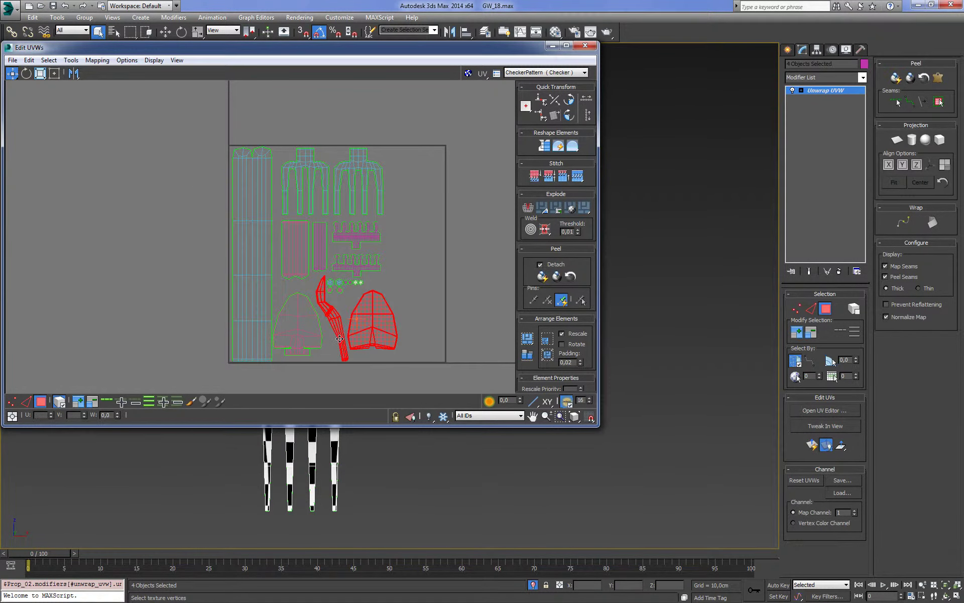
pyautogui.scroll(1, 327, 307)
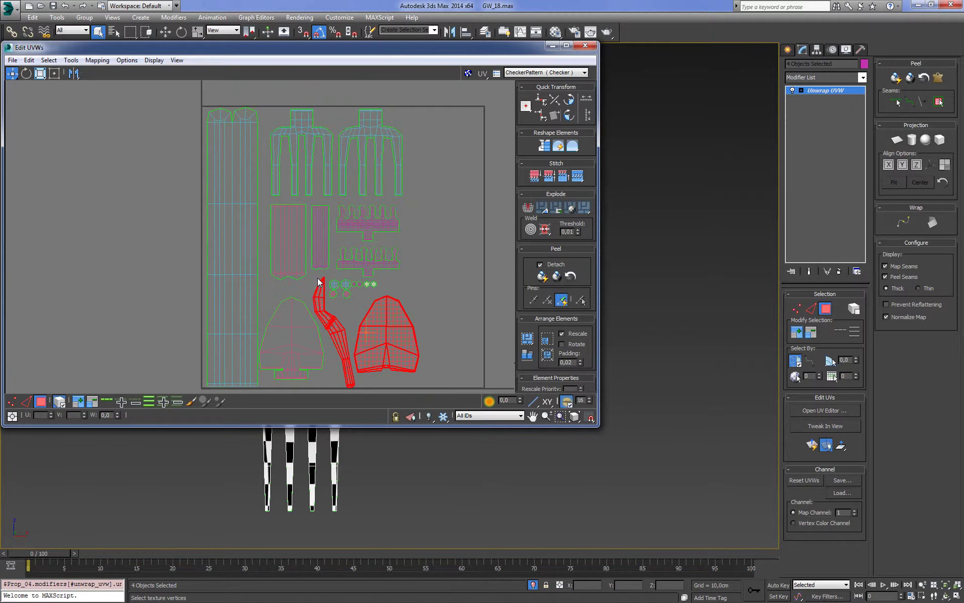
pyautogui.scroll(2, 316, 281)
pyautogui.click(281, 248)
pyautogui.moveTo(280, 248); pyautogui.dragTo(280, 264)
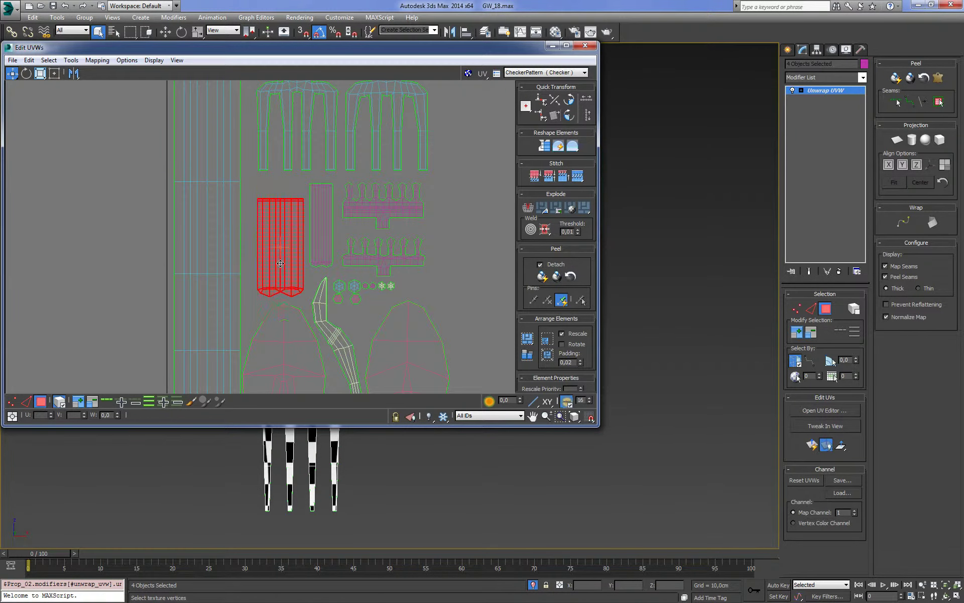
pyautogui.click(320, 188)
pyautogui.click(284, 218)
pyautogui.moveTo(285, 218); pyautogui.dragTo(284, 203)
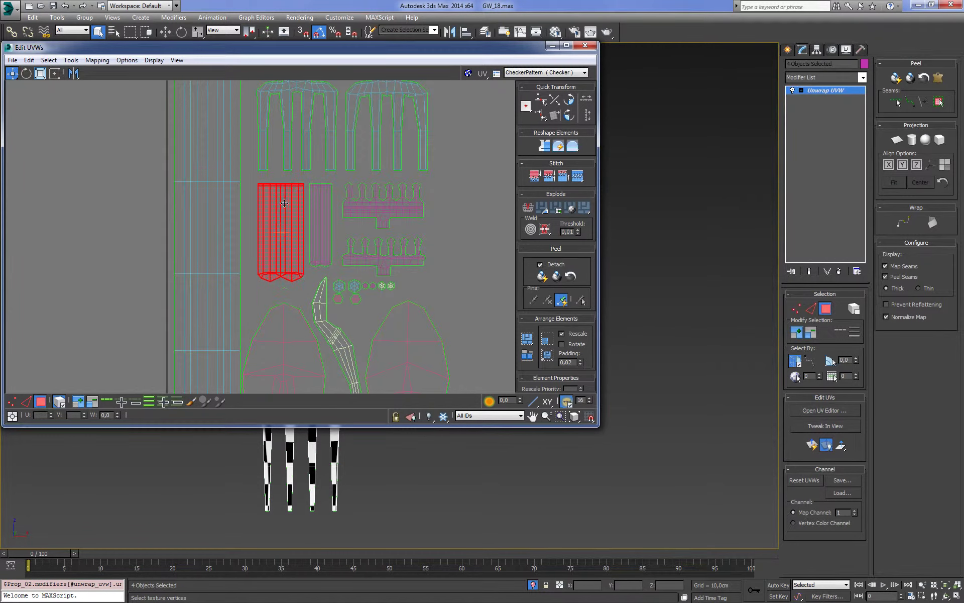
# Step: Bring the whole tile into view and drag the Edit UVWs window aside to reveal the fork
pyautogui.scroll(-5, 452, 221)
pyautogui.click(444, 251)
pyautogui.moveTo(441, 268); pyautogui.dragTo(416, 271, button='middle')
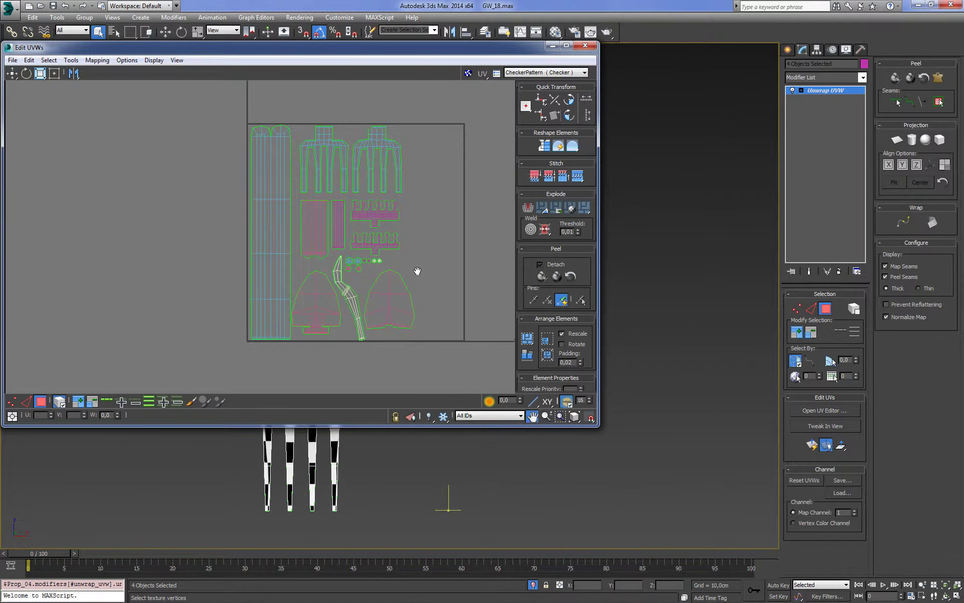
pyautogui.moveTo(301, 47); pyautogui.dragTo(631, 72)
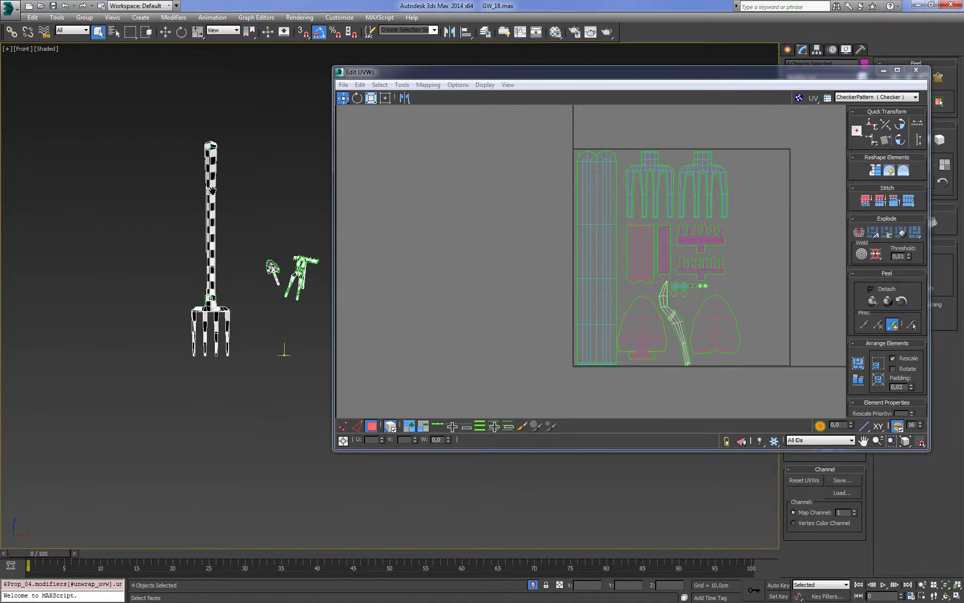
# Step: Orbit and pan the 3D view and UV layout to frame the tools and islands
pyautogui.keyDown('alt'); pyautogui.moveTo(276, 207); pyautogui.dragTo(243, 212, button='middle'); pyautogui.keyUp('alt')
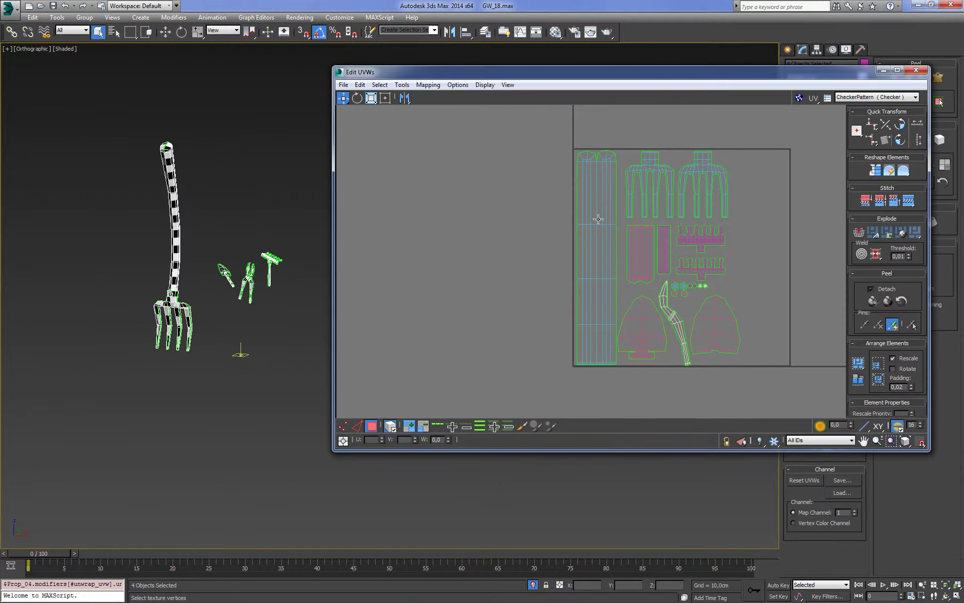
pyautogui.moveTo(726, 210); pyautogui.dragTo(687, 210, button='middle')
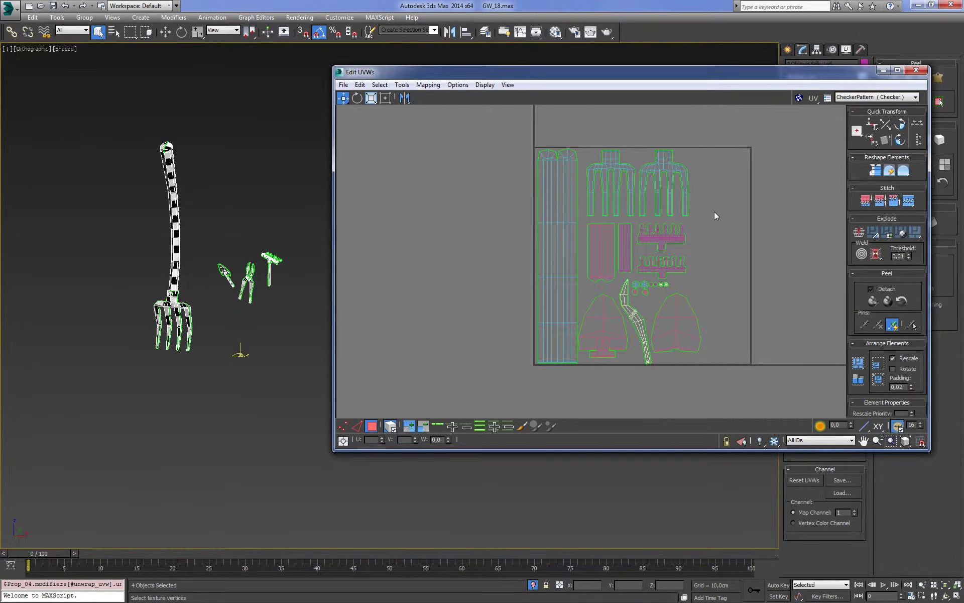
pyautogui.scroll(5, 281, 276)
pyautogui.scroll(-3, 239, 308)
pyautogui.moveTo(213, 300); pyautogui.dragTo(205, 339, button='middle')
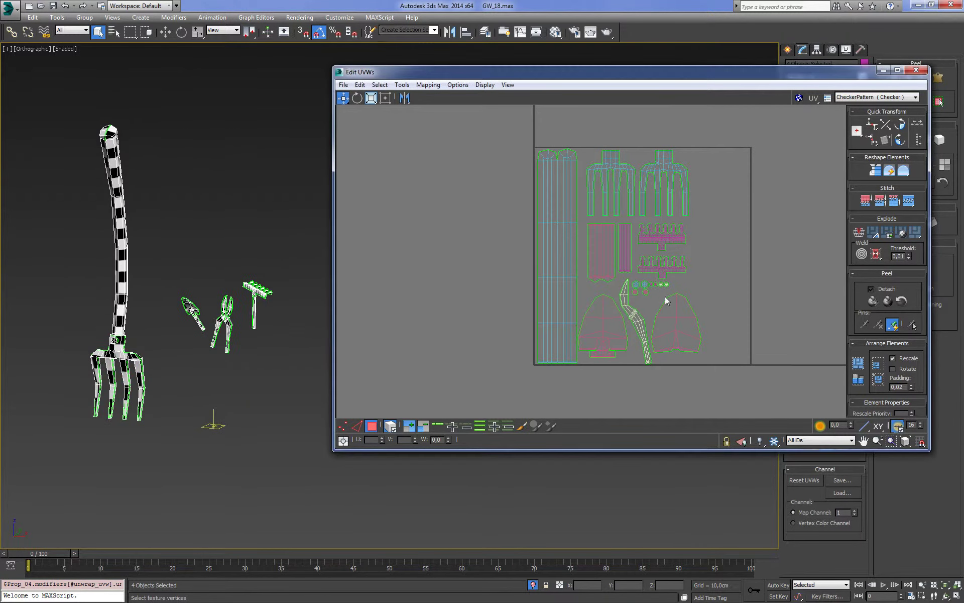
pyautogui.moveTo(688, 296); pyautogui.dragTo(652, 304, button='middle')
# Step: Move the lower-right shield island to the top-right corner and nudge the lower-left shield and blade
pyautogui.moveTo(642, 333); pyautogui.dragTo(687, 194)
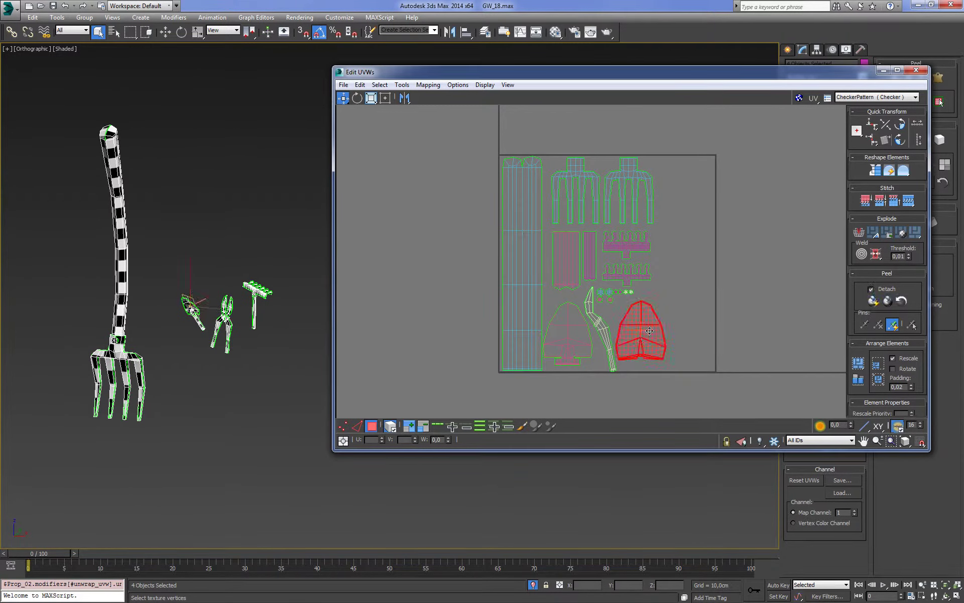
pyautogui.click(665, 336)
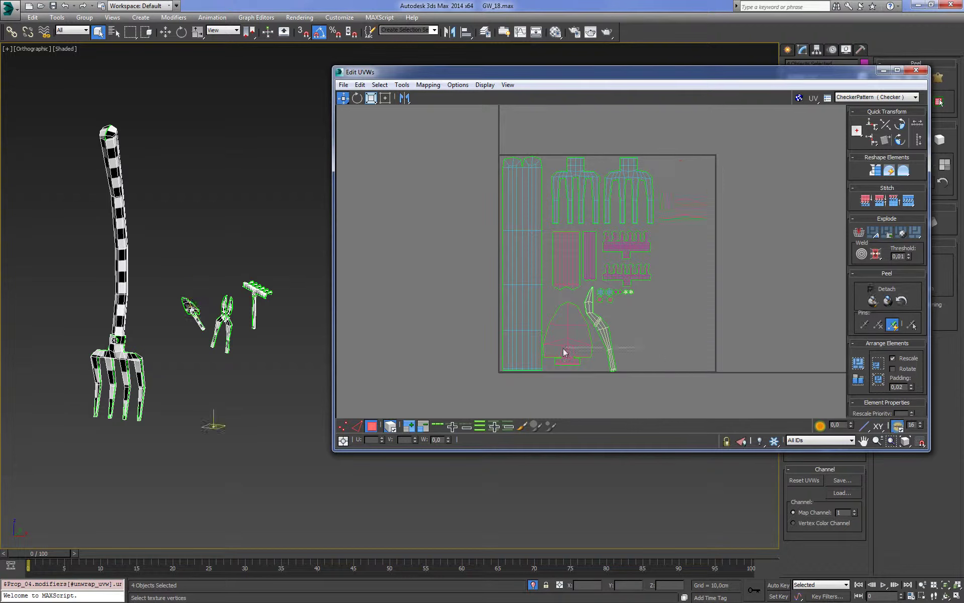
pyautogui.click(611, 337)
pyautogui.scroll(5, 644, 303)
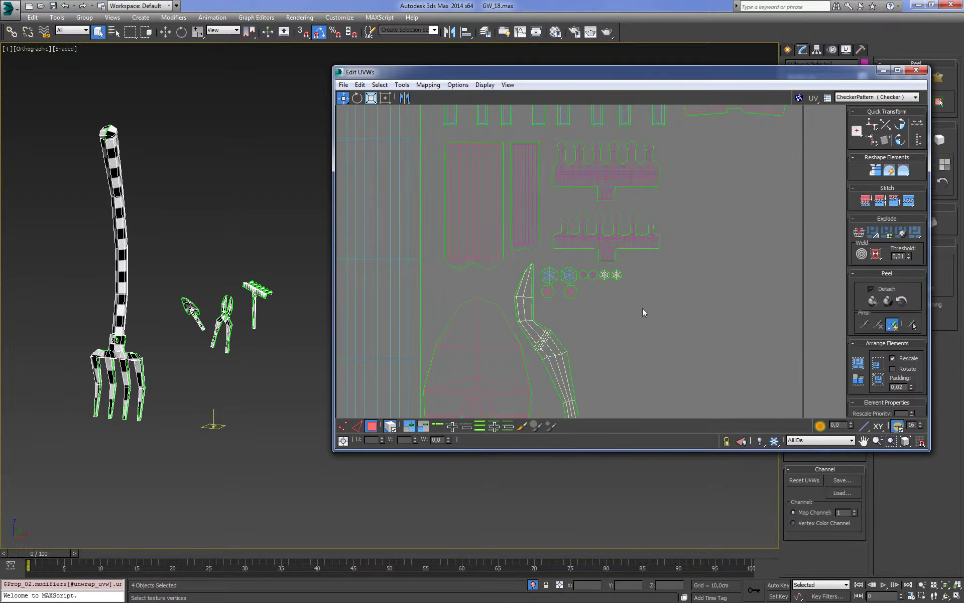
pyautogui.scroll(-5, 633, 311)
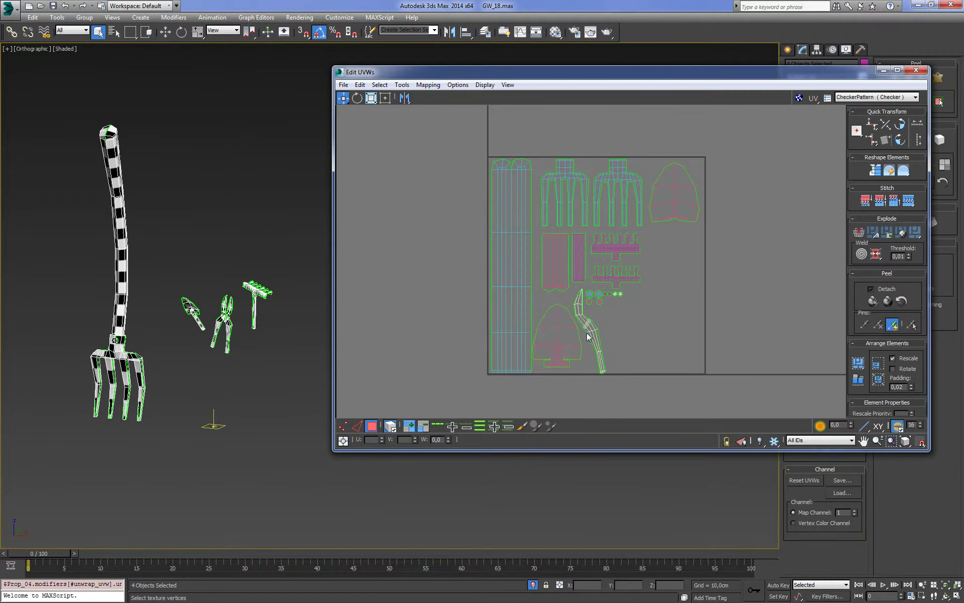
pyautogui.scroll(2, 605, 356)
pyautogui.click(573, 354)
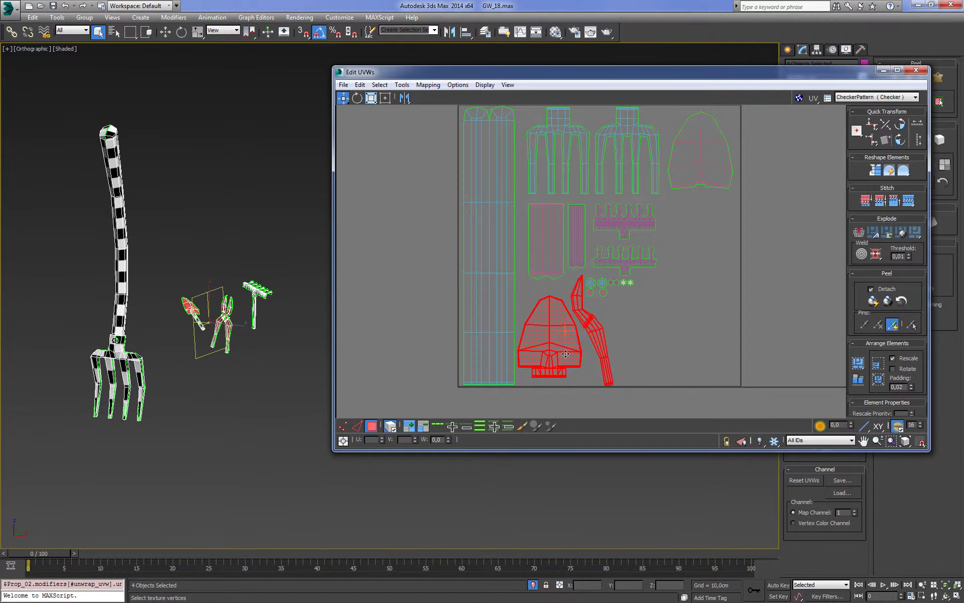
pyautogui.click(608, 331)
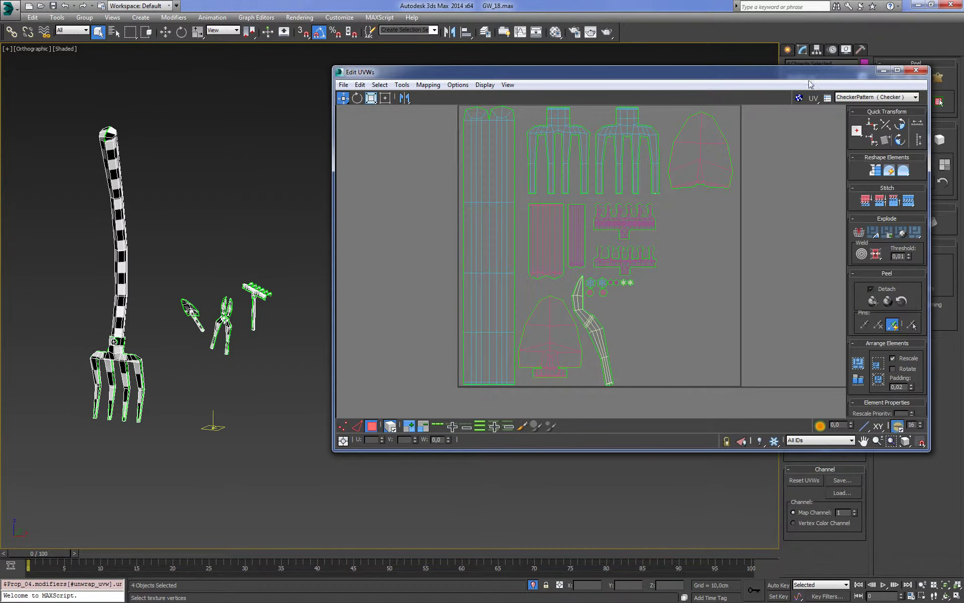
pyautogui.moveTo(811, 80)
pyautogui.mouseDown()
pyautogui.moveTo(553, 166)
pyautogui.moveTo(614, 108)
pyautogui.mouseUp()
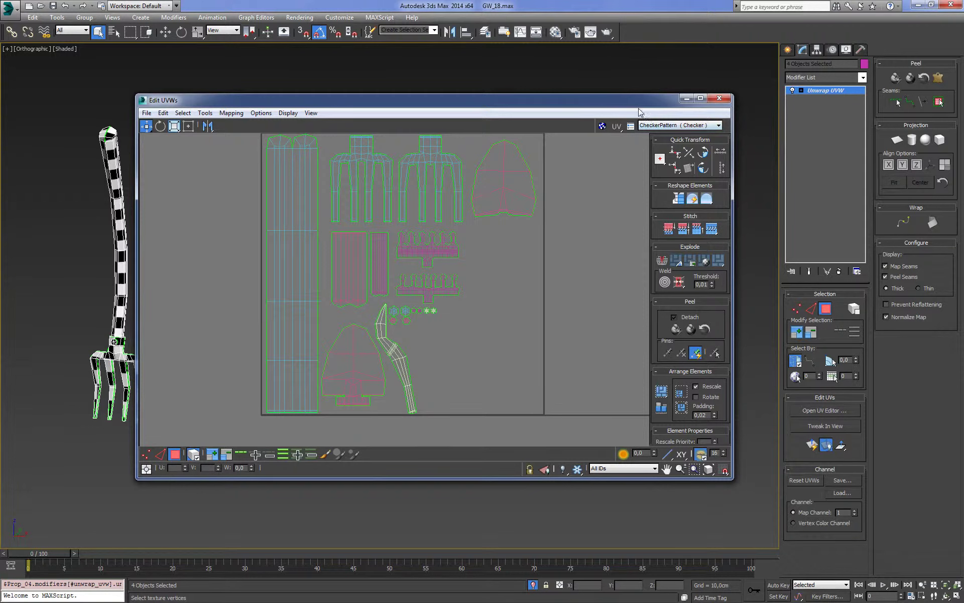
# Step: Nudge the top-right shield island, then move the curved handle island left outside the tile
pyautogui.click(499, 188)
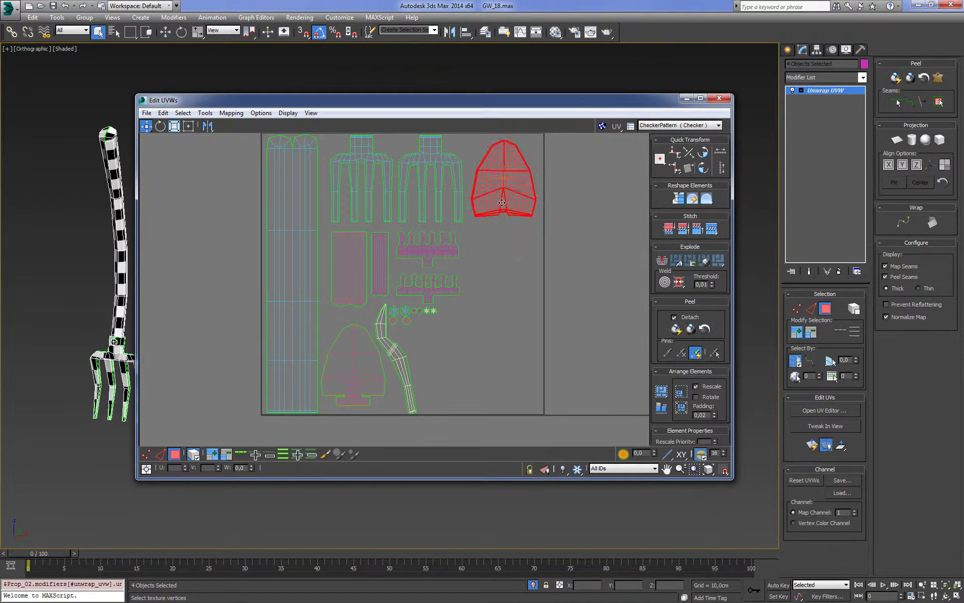
pyautogui.moveTo(500, 202); pyautogui.dragTo(496, 213)
pyautogui.scroll(-3, 500, 224)
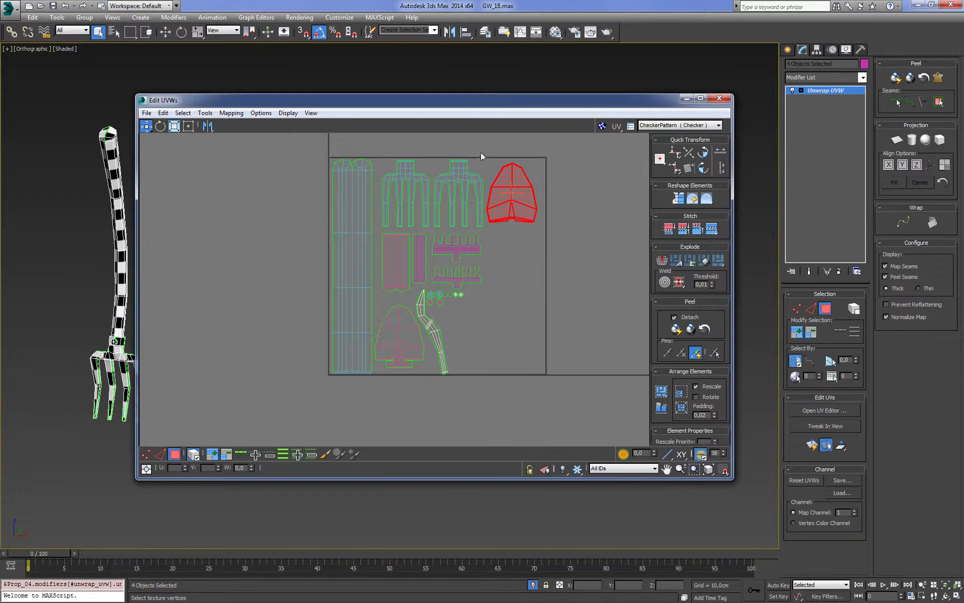
pyautogui.click(443, 345)
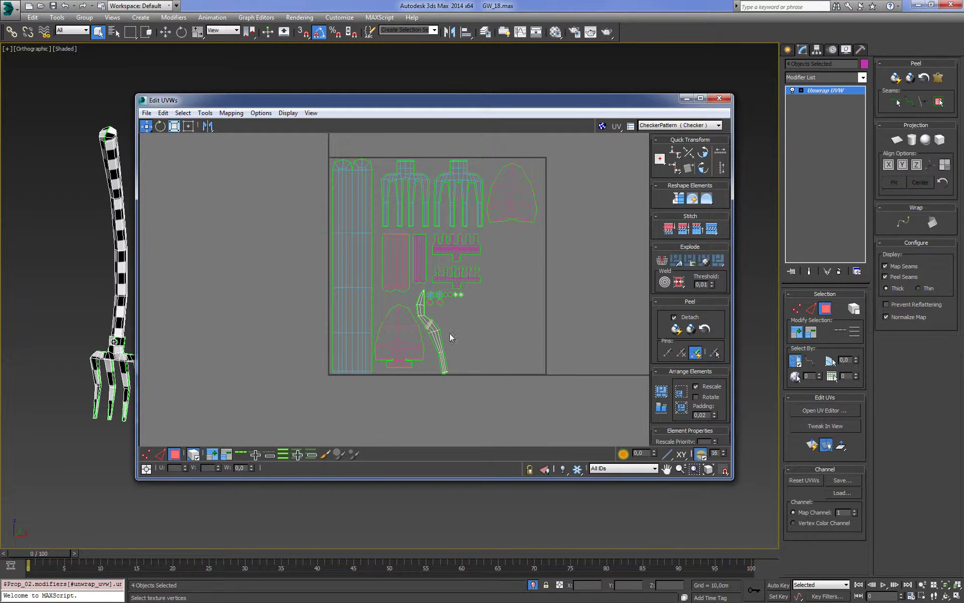
pyautogui.moveTo(449, 334); pyautogui.dragTo(271, 315)
pyautogui.click(298, 269)
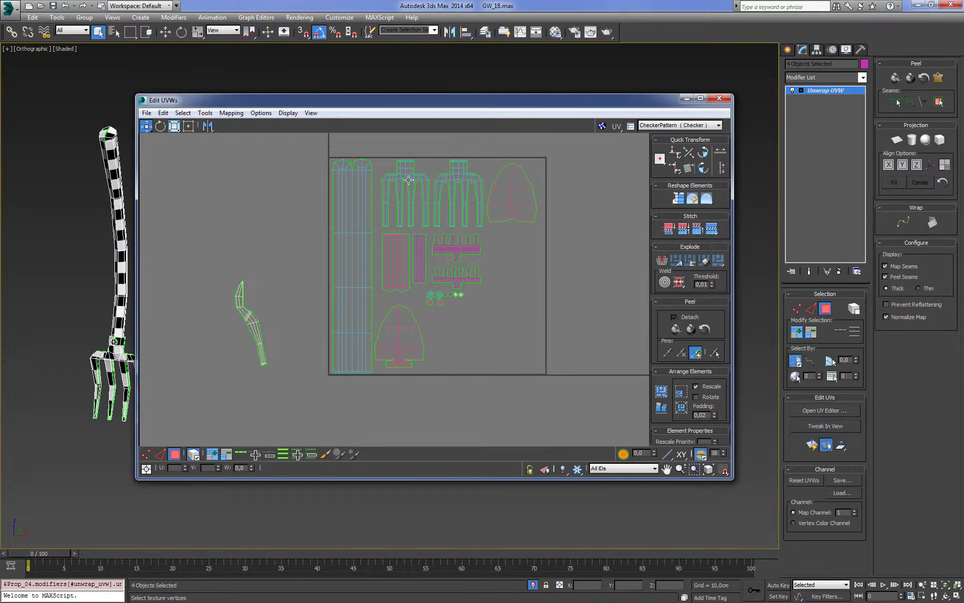
# Step: Try moving the fork, strip and star islands, undo each, then select all islands
pyautogui.moveTo(408, 180); pyautogui.dragTo(418, 161)
pyautogui.hotkey('ctrl', 'z')
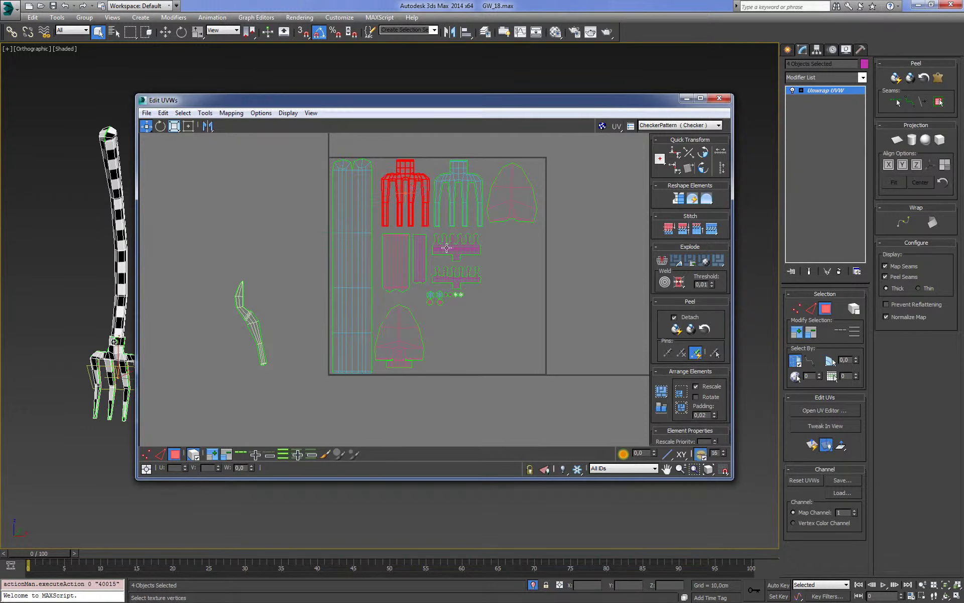
pyautogui.moveTo(450, 250)
pyautogui.mouseDown()
pyautogui.moveTo(410, 235)
pyautogui.moveTo(403, 267)
pyautogui.mouseUp()
pyautogui.hotkey('ctrl', 'z')
pyautogui.hotkey('ctrl', 'z')
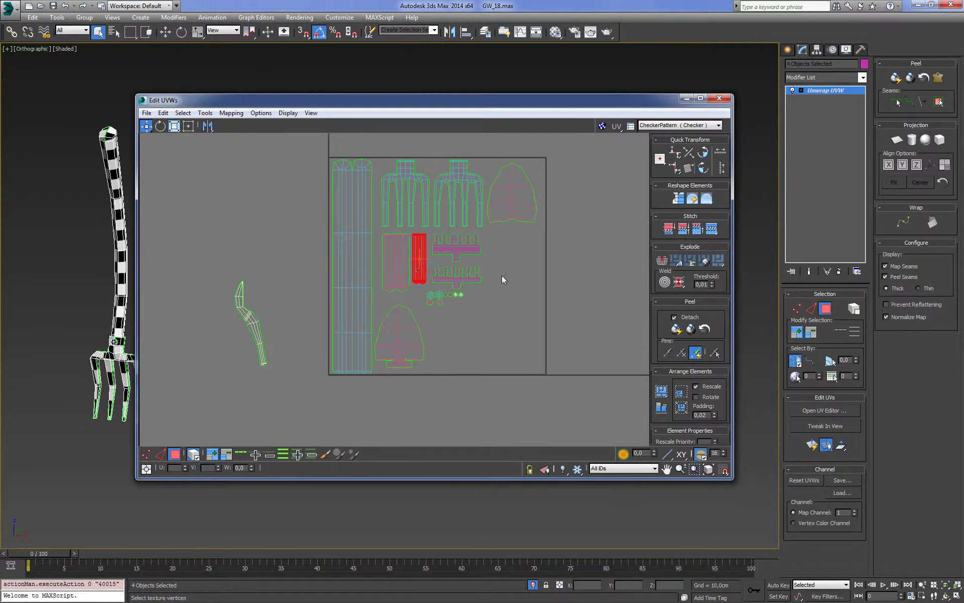
pyautogui.moveTo(455, 294); pyautogui.dragTo(463, 310)
pyautogui.hotkey('ctrl', 'z')
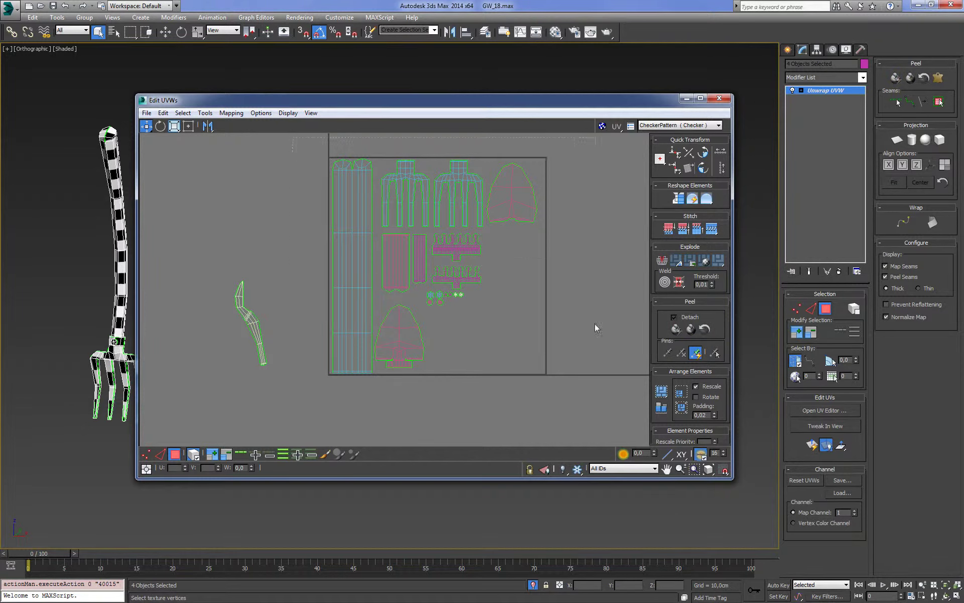
pyautogui.hotkey('ctrl', 'a')
# Step: Try a Recursive Pack UVs, then undo it to restore the hand-arranged layout
pyautogui.click(205, 113)
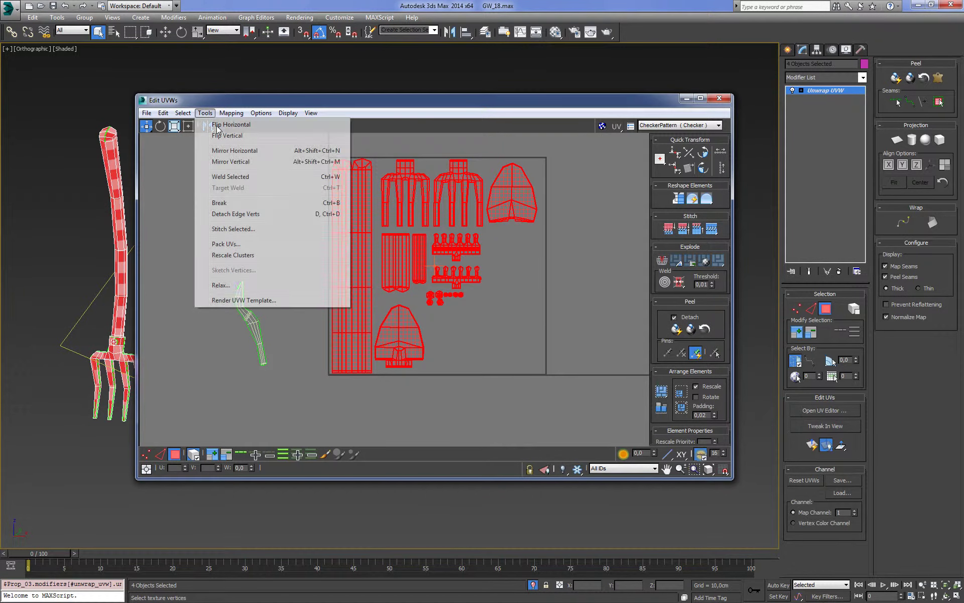
pyautogui.click(226, 246)
pyautogui.click(272, 182)
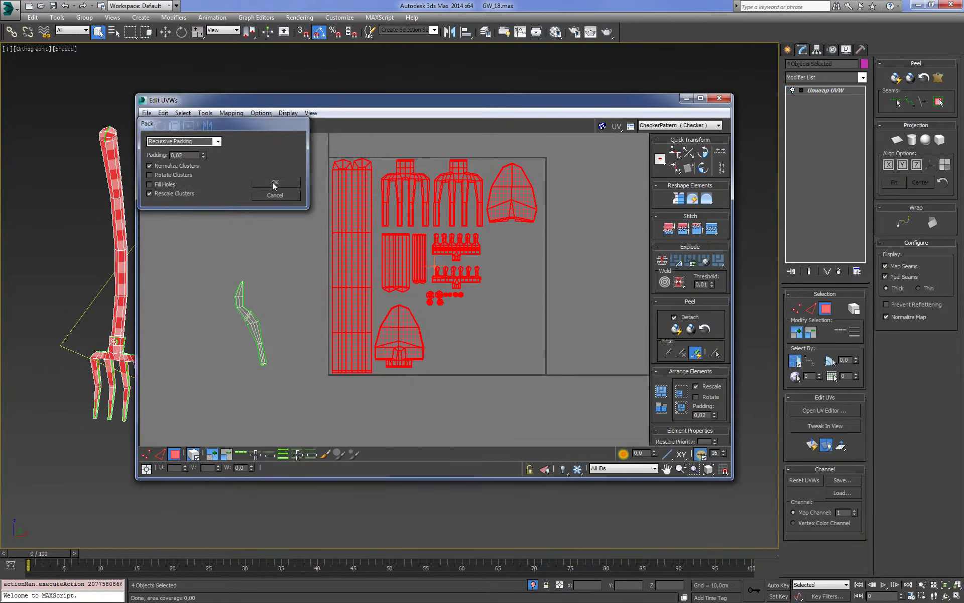
pyautogui.click(527, 187)
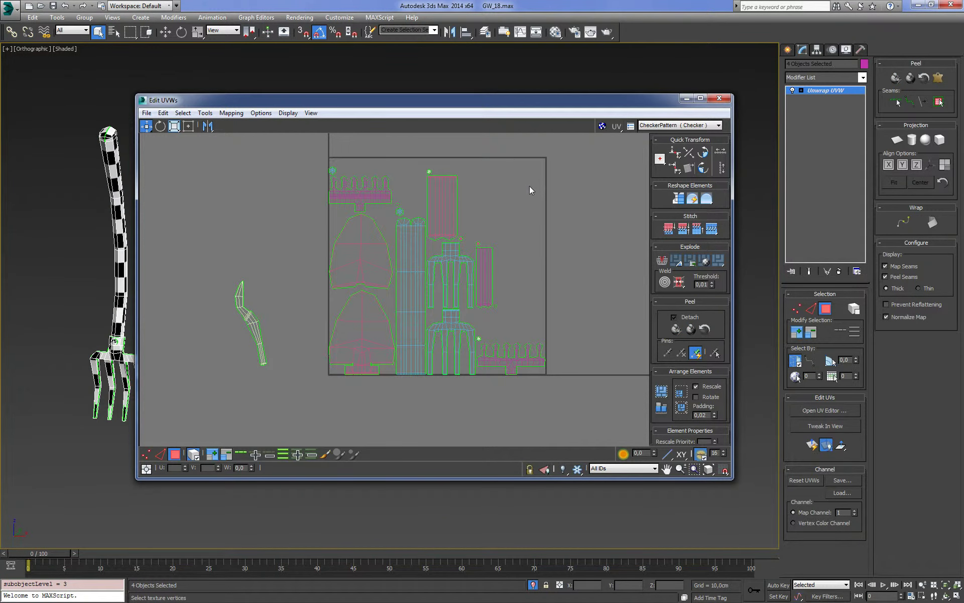
pyautogui.click(508, 257)
# Step: Move the UV editor window aside and orbit so the fork and trowel show
pyautogui.scroll(1, 509, 258)
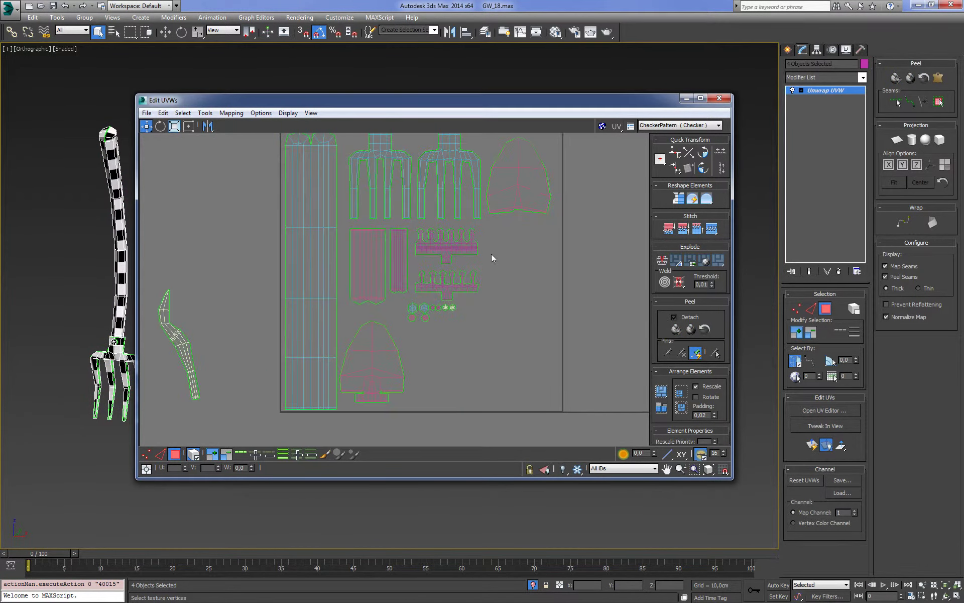
pyautogui.scroll(-1, 491, 261)
pyautogui.scroll(1, 483, 249)
pyautogui.scroll(1, 484, 254)
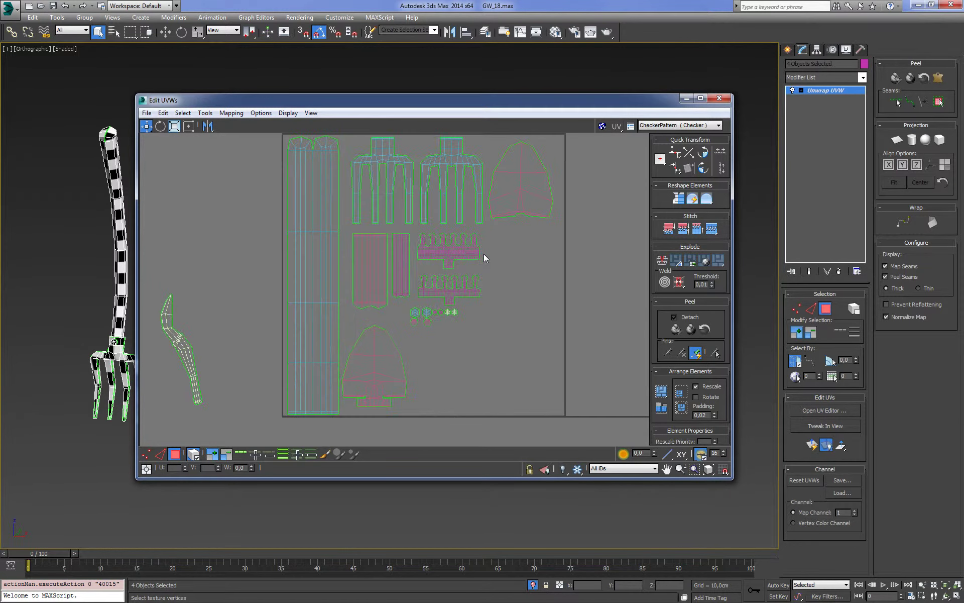
pyautogui.scroll(-2, 484, 255)
pyautogui.moveTo(255, 102); pyautogui.dragTo(450, 101)
pyautogui.moveTo(179, 300)
pyautogui.keyDown('alt'); pyautogui.mouseDown(button='middle')
pyautogui.moveTo(223, 254)
pyautogui.moveTo(281, 236)
pyautogui.mouseUp(button='middle'); pyautogui.keyUp('alt')
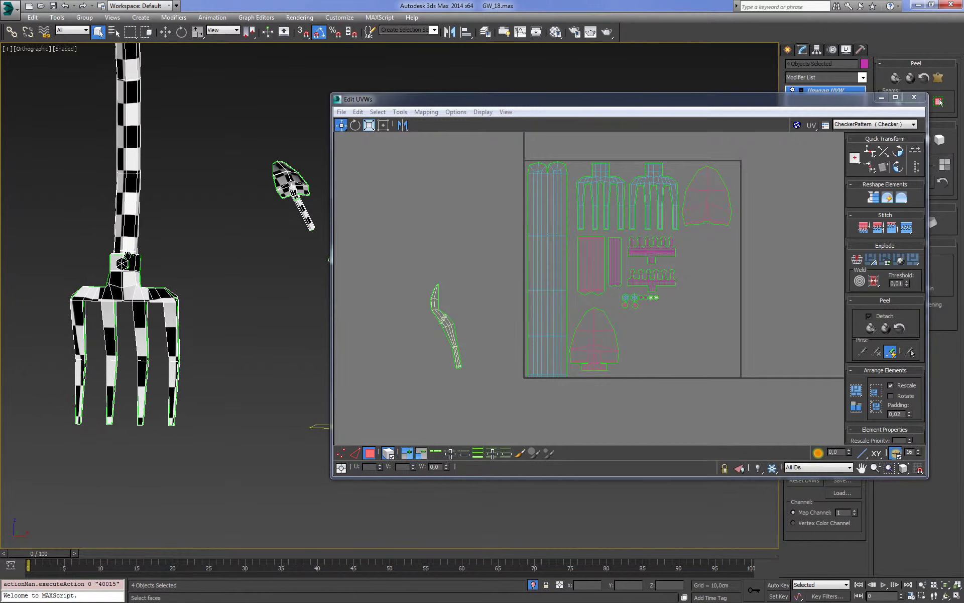
# Step: Scale the tile's UV islands and the curved handle island up together with Freeform Scale
pyautogui.moveTo(531, 263); pyautogui.dragTo(503, 263, button='middle')
pyautogui.scroll(-2, 653, 217)
pyautogui.moveTo(672, 184); pyautogui.dragTo(490, 379)
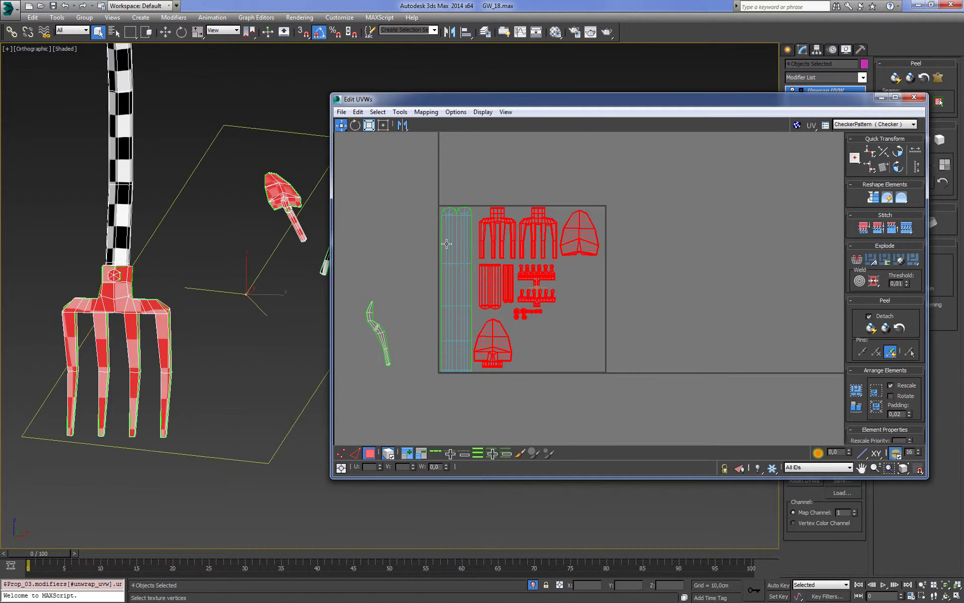
pyautogui.click(365, 128)
pyautogui.keyDown('ctrl'); pyautogui.click(377, 334); pyautogui.keyUp('ctrl')
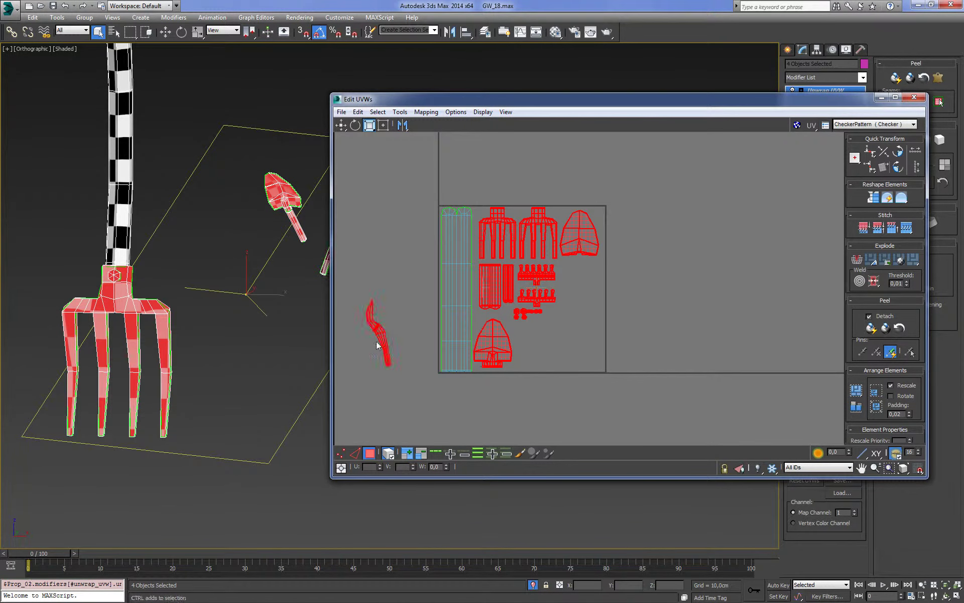
pyautogui.moveTo(379, 332); pyautogui.dragTo(381, 328)
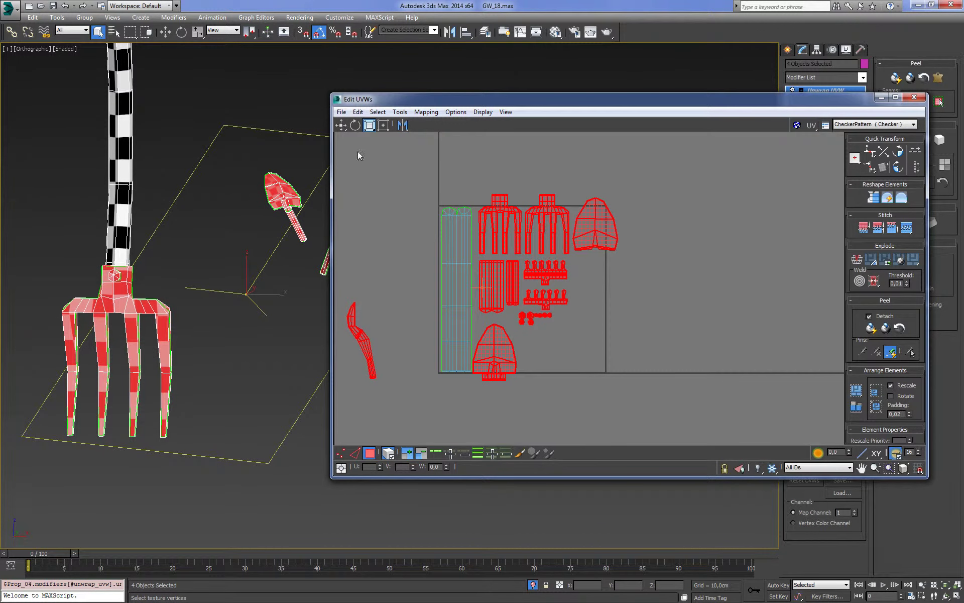
pyautogui.press('q')
# Step: Shift the forks, shield, combs, handle strips and small circles down-left in the tile
pyautogui.click(475, 189)
pyautogui.scroll(3, 475, 190)
pyautogui.moveTo(716, 267); pyautogui.dragTo(715, 269)
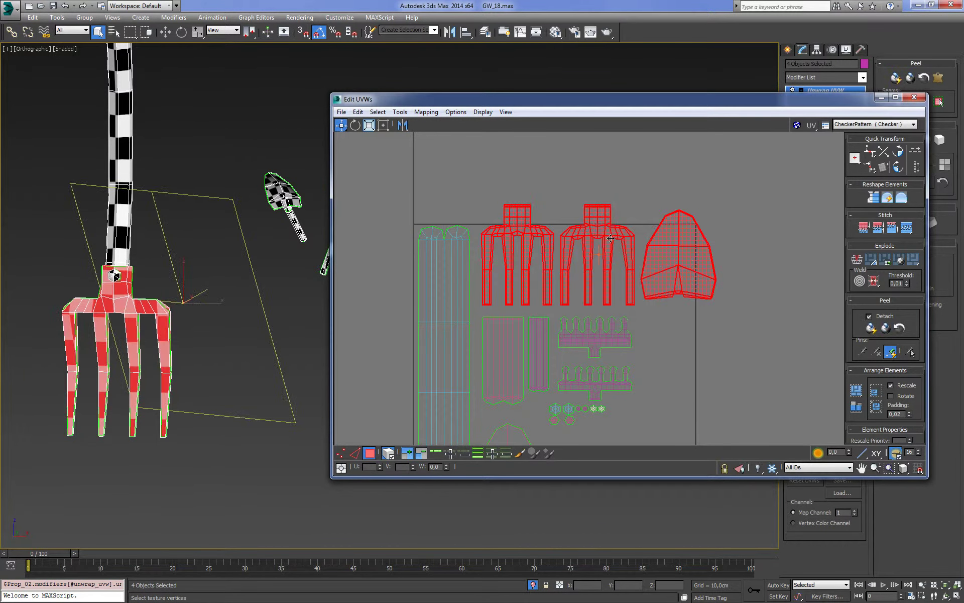
pyautogui.moveTo(611, 237); pyautogui.dragTo(605, 258)
pyautogui.moveTo(665, 300); pyautogui.dragTo(657, 190, button='middle')
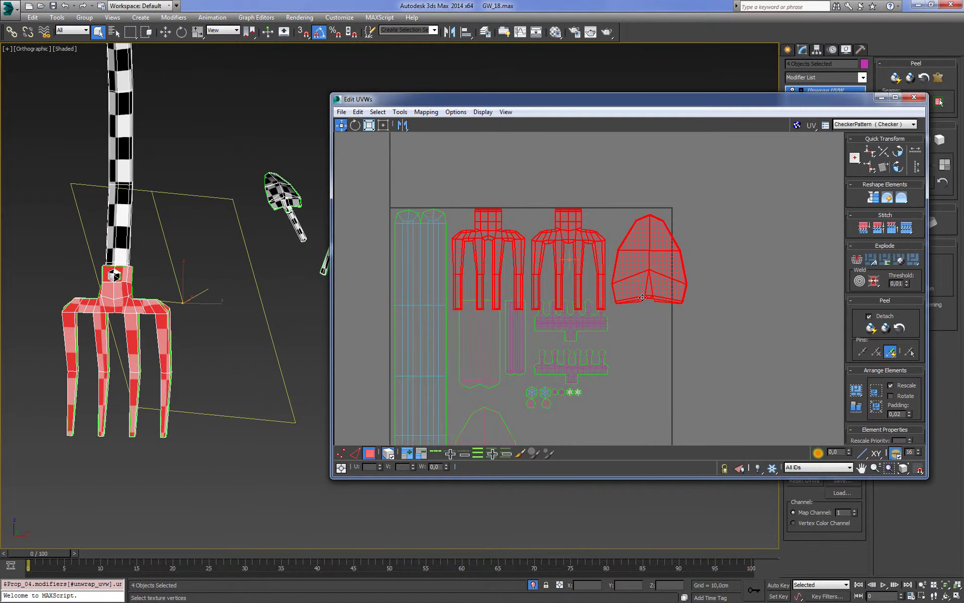
pyautogui.moveTo(593, 281); pyautogui.dragTo(657, 324)
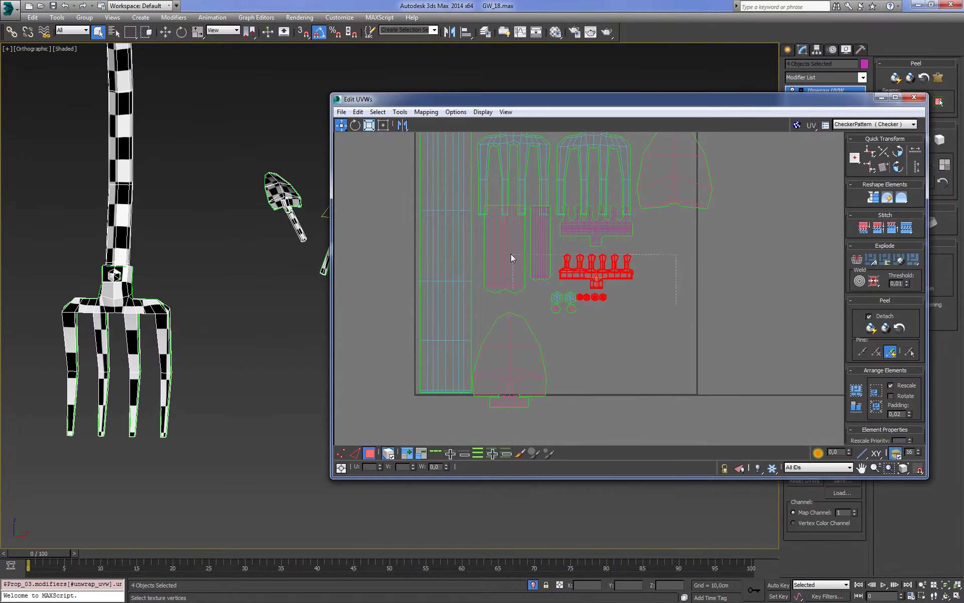
pyautogui.moveTo(511, 254); pyautogui.dragTo(531, 256)
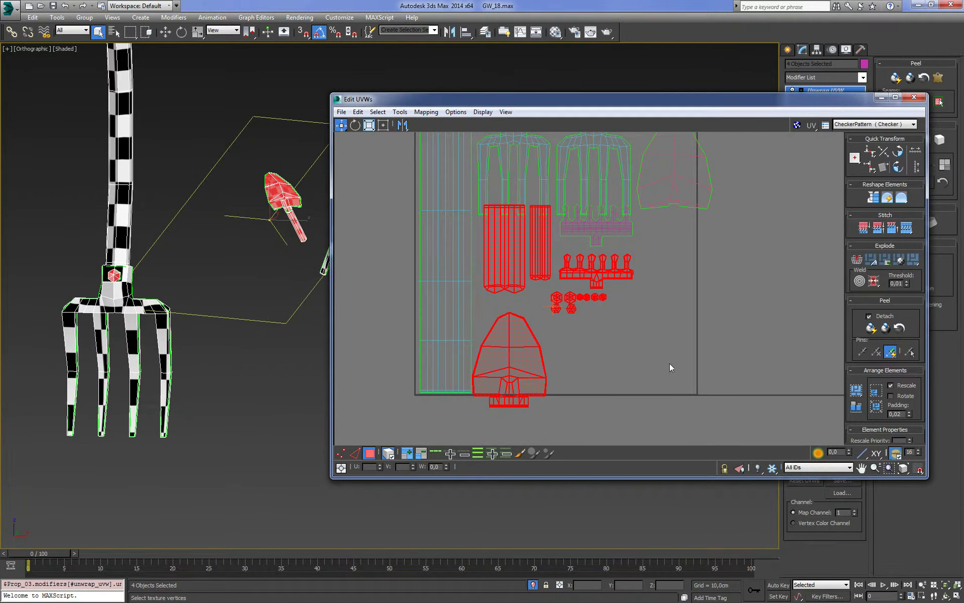
pyautogui.keyDown('ctrl'); pyautogui.click(595, 226); pyautogui.keyUp('ctrl')
pyautogui.moveTo(607, 284); pyautogui.dragTo(601, 297)
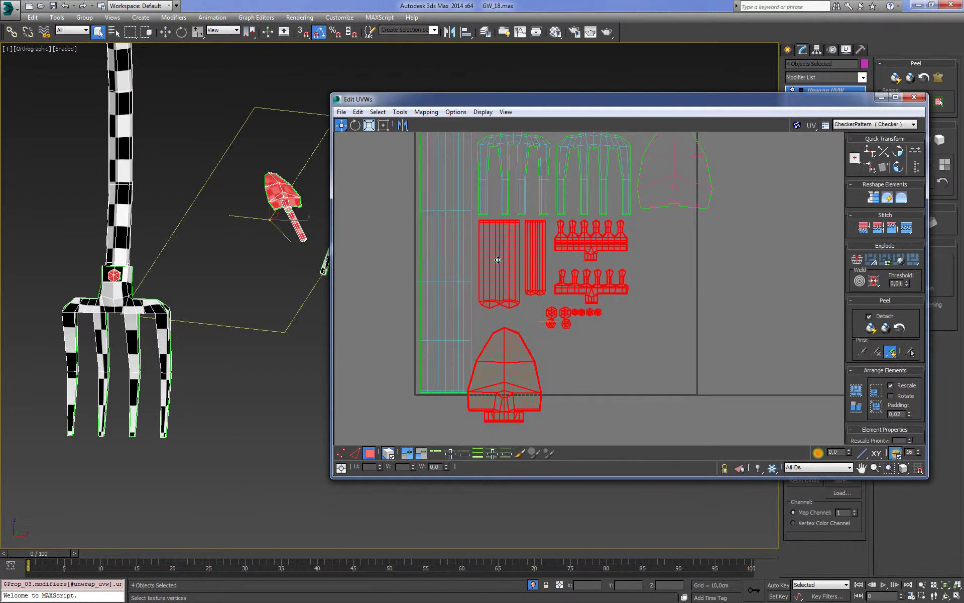
# Step: Move the spade-shaped island up and reposition the two comb islands
pyautogui.click(512, 387)
pyautogui.moveTo(513, 382)
pyautogui.mouseDown()
pyautogui.moveTo(507, 362)
pyautogui.moveTo(593, 367)
pyautogui.moveTo(739, 305)
pyautogui.mouseUp()
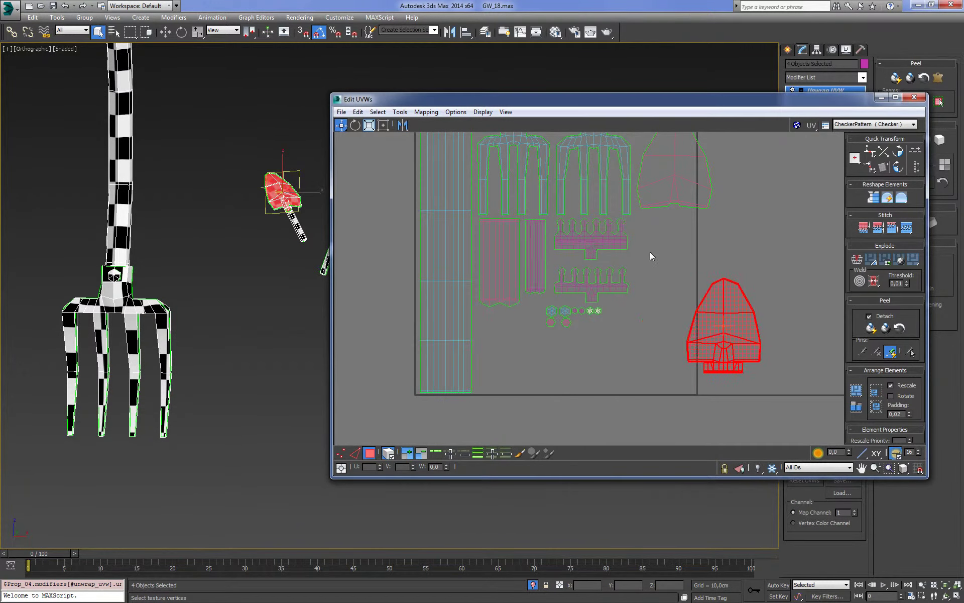
pyautogui.click(608, 246)
pyautogui.moveTo(607, 246); pyautogui.dragTo(606, 254)
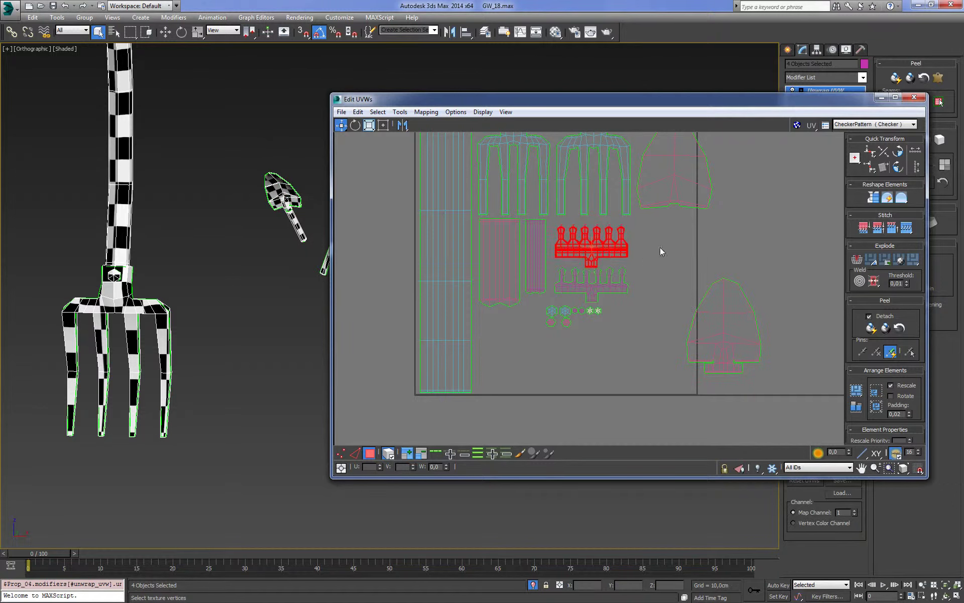
pyautogui.keyDown('ctrl'); pyautogui.click(577, 283); pyautogui.keyUp('ctrl')
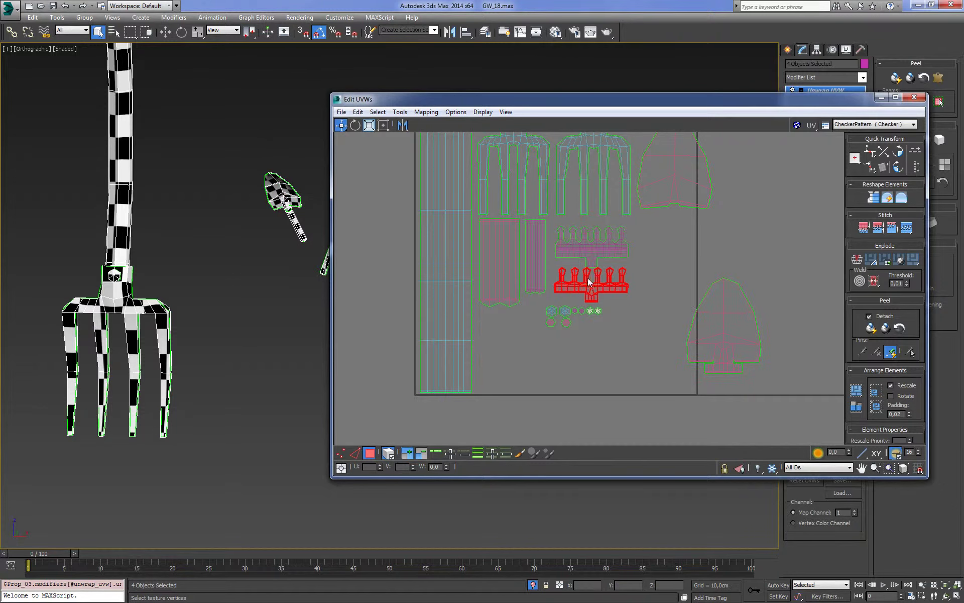
pyautogui.click(591, 278)
pyautogui.moveTo(591, 277); pyautogui.dragTo(610, 283)
pyautogui.click(638, 264)
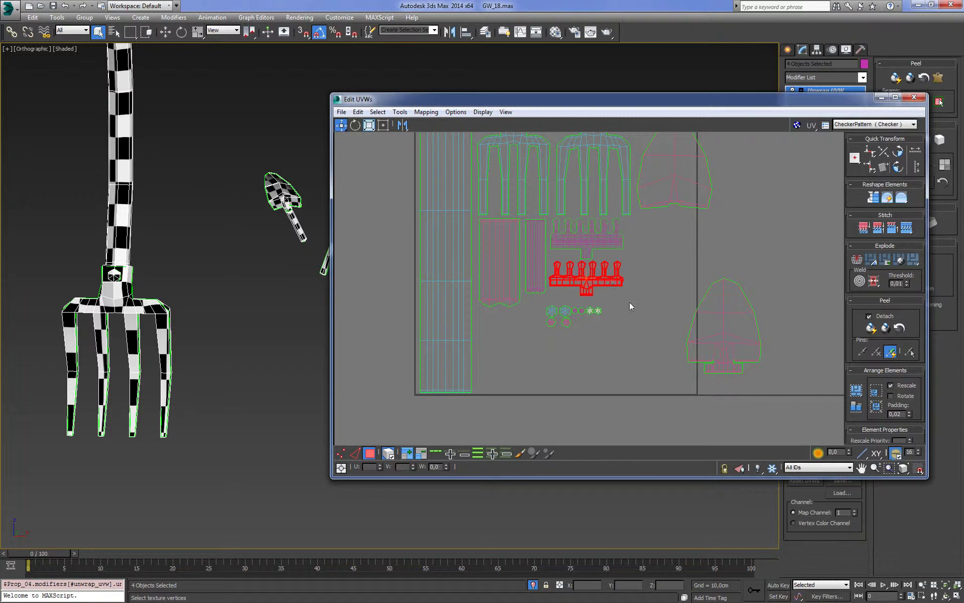
# Step: Move the small dot islands up-right and the curved handle right of the texture square
pyautogui.click(553, 321)
pyautogui.moveTo(553, 322); pyautogui.dragTo(643, 251)
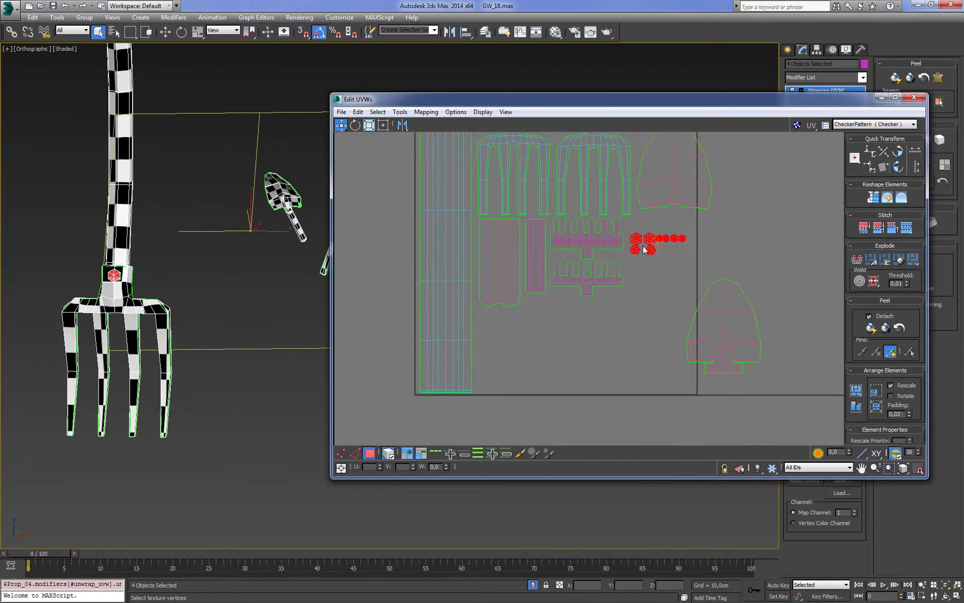
pyautogui.scroll(-3, 648, 254)
pyautogui.moveTo(436, 316); pyautogui.dragTo(760, 251)
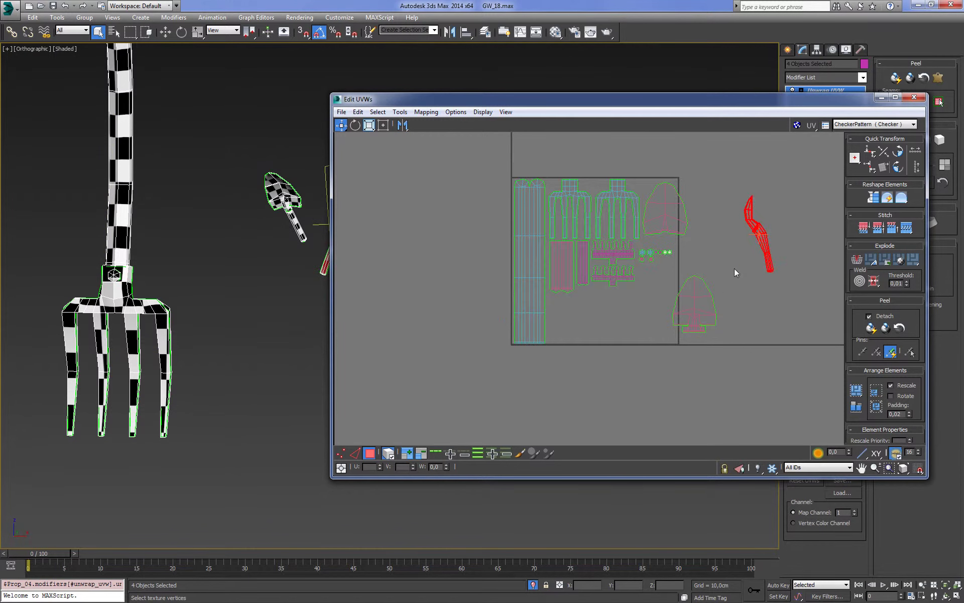
# Step: Place the two spade-shaped islands side by side on the texture square
pyautogui.scroll(2, 728, 273)
pyautogui.moveTo(690, 318); pyautogui.dragTo(633, 324)
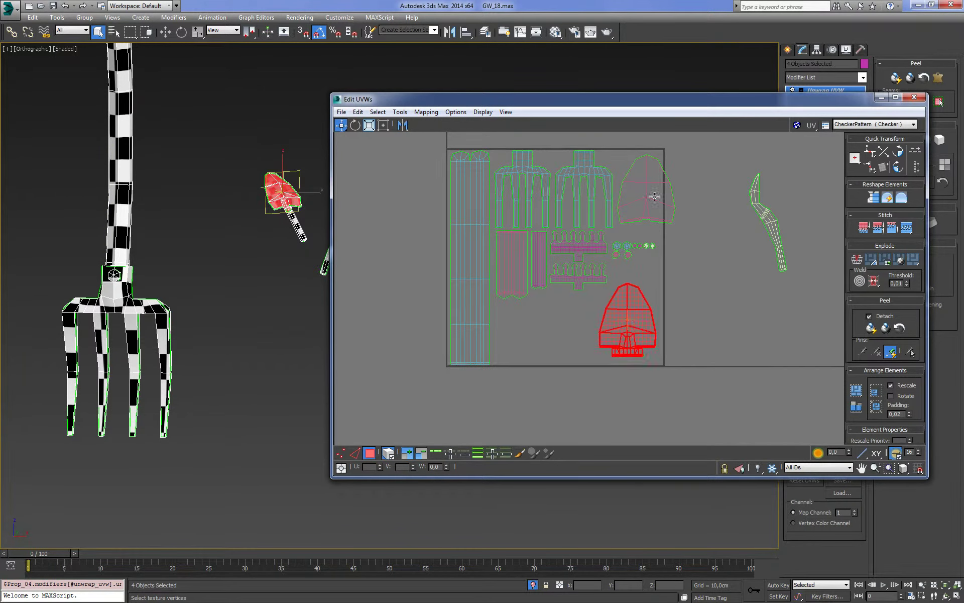
pyautogui.moveTo(645, 198)
pyautogui.mouseDown()
pyautogui.moveTo(587, 301)
pyautogui.moveTo(542, 333)
pyautogui.mouseUp()
pyautogui.moveTo(634, 315); pyautogui.dragTo(605, 323)
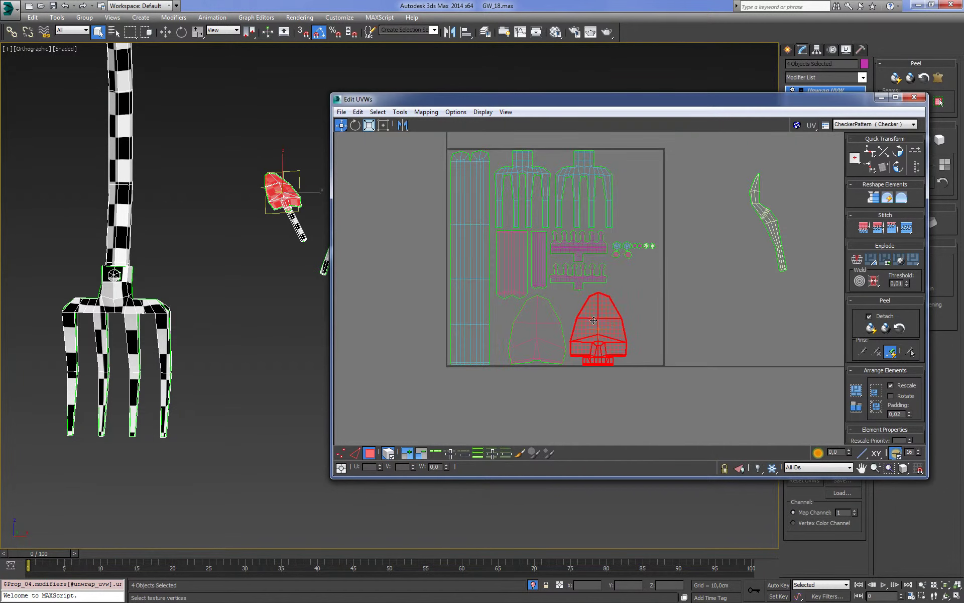
pyautogui.scroll(1, 582, 313)
pyautogui.moveTo(538, 319); pyautogui.dragTo(536, 316)
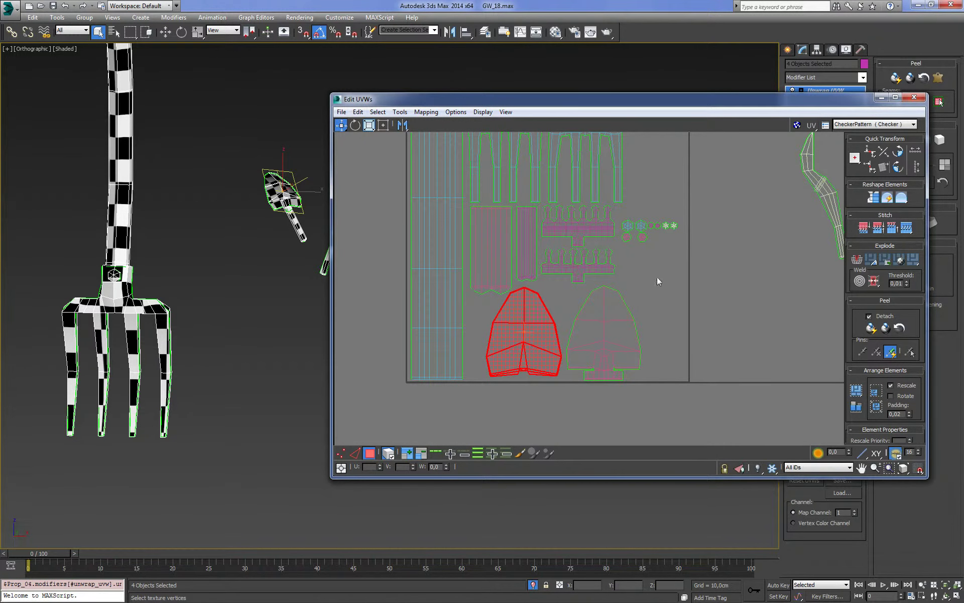
pyautogui.click(637, 265)
# Step: Lower the comb slightly and move the curved handle into the square's bottom right
pyautogui.click(601, 270)
pyautogui.moveTo(600, 270); pyautogui.dragTo(600, 276)
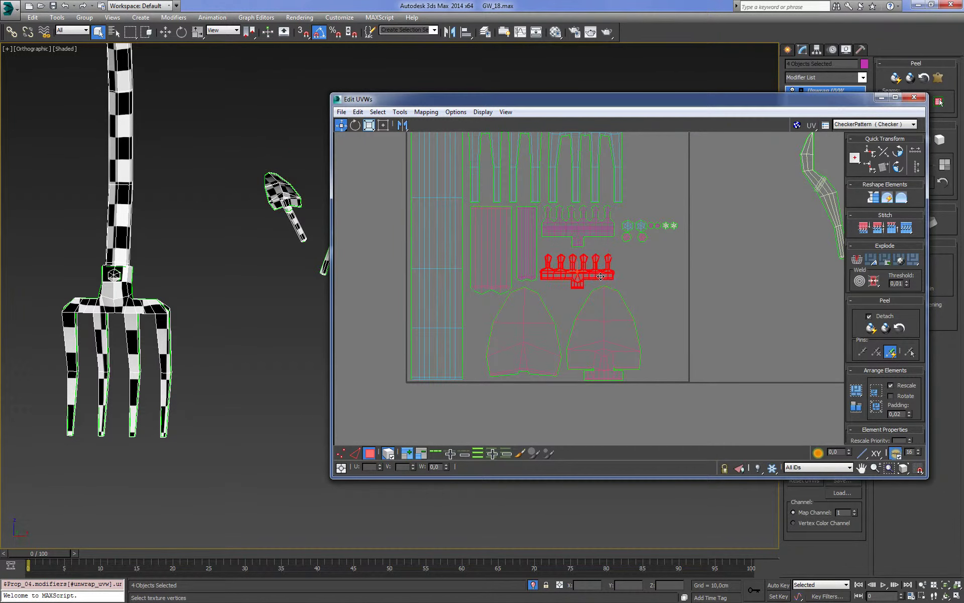
pyautogui.moveTo(601, 276); pyautogui.dragTo(558, 312, button='middle')
pyautogui.click(761, 227)
pyautogui.moveTo(776, 229)
pyautogui.mouseDown()
pyautogui.moveTo(636, 331)
pyautogui.moveTo(603, 343)
pyautogui.mouseUp()
pyautogui.moveTo(643, 262); pyautogui.dragTo(643, 284, button='middle')
pyautogui.click(650, 267)
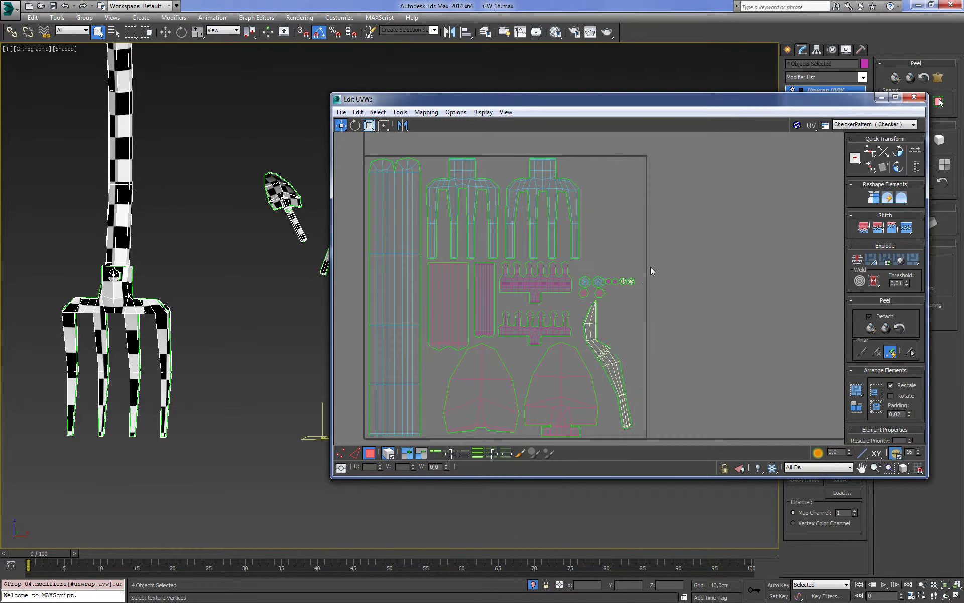
# Step: Nudge the small circle islands up and select the two hexagonal islands
pyautogui.moveTo(588, 290); pyautogui.dragTo(584, 290)
pyautogui.click(609, 261)
pyautogui.scroll(2, 608, 253)
pyautogui.scroll(1, 587, 271)
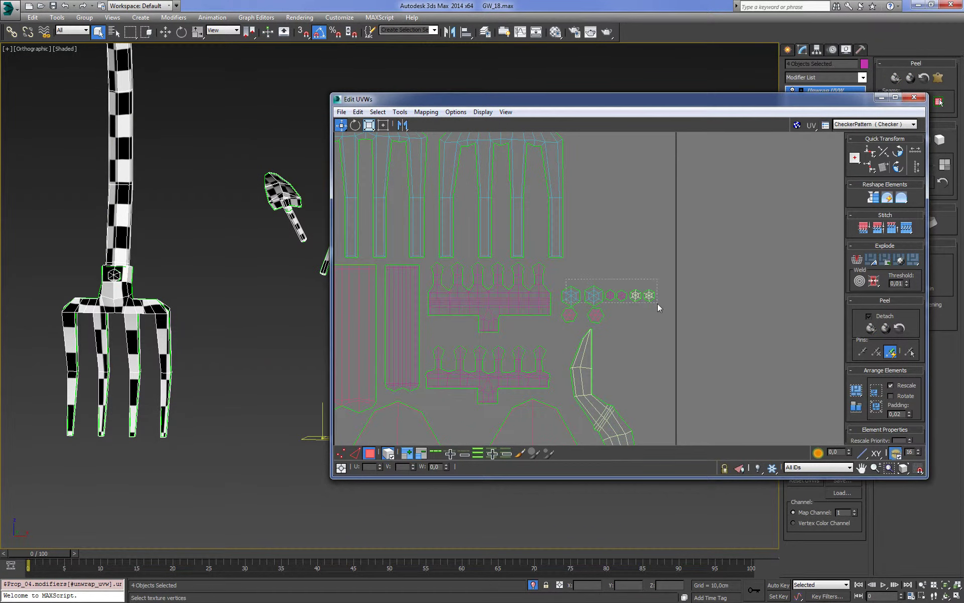
pyautogui.moveTo(566, 279)
pyautogui.mouseDown()
pyautogui.moveTo(658, 303)
pyautogui.moveTo(648, 291)
pyautogui.mouseUp()
pyautogui.click(563, 274)
pyautogui.moveTo(562, 274); pyautogui.dragTo(579, 323)
# Step: Space the pitchfork UV shells apart inside the UV square
pyautogui.scroll(-3, 611, 248)
pyautogui.click(587, 233)
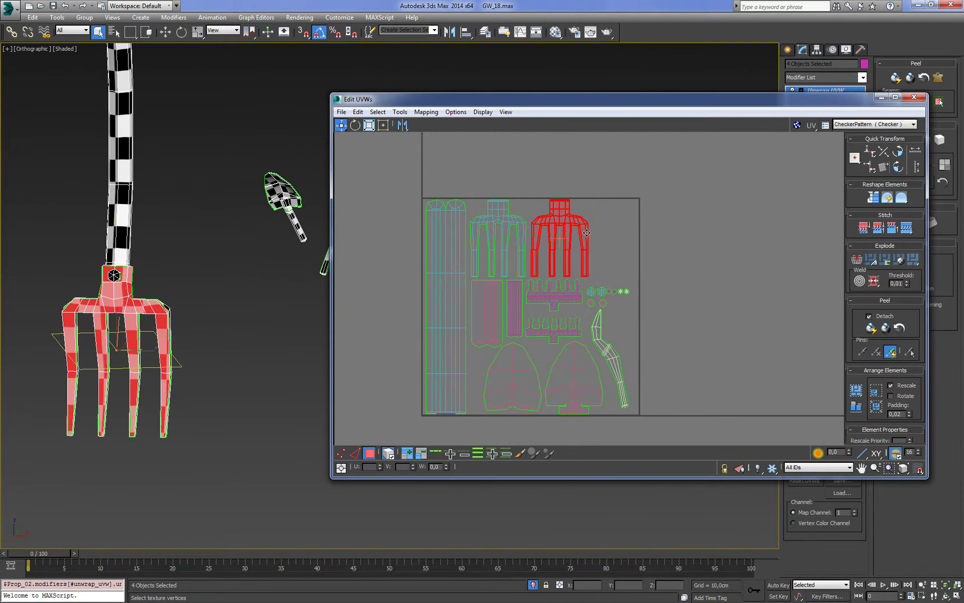
pyautogui.scroll(2, 572, 241)
pyautogui.click(555, 319)
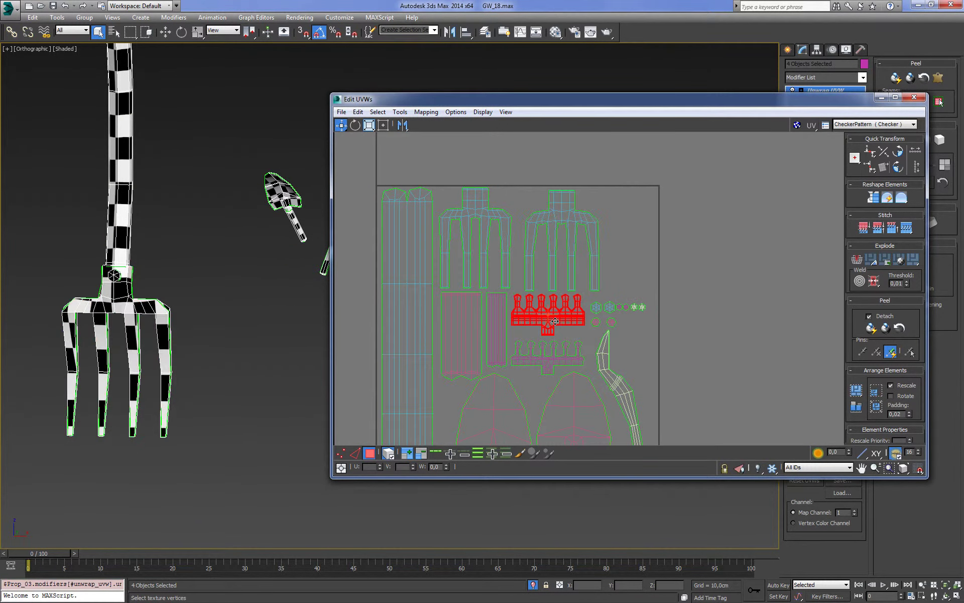
pyautogui.moveTo(563, 223); pyautogui.dragTo(591, 223)
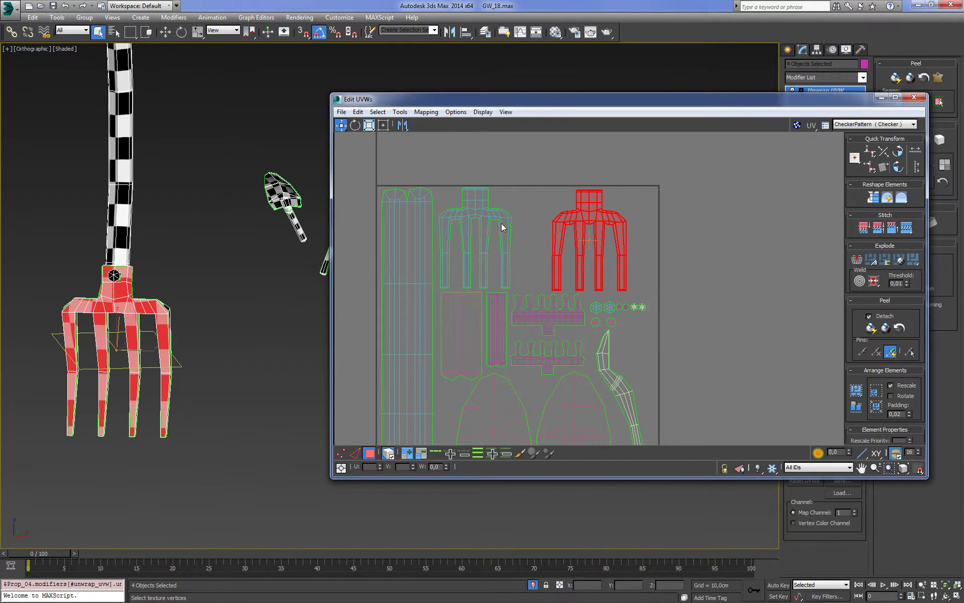
pyautogui.moveTo(502, 227); pyautogui.dragTo(516, 224)
pyautogui.moveTo(588, 216); pyautogui.dragTo(573, 215)
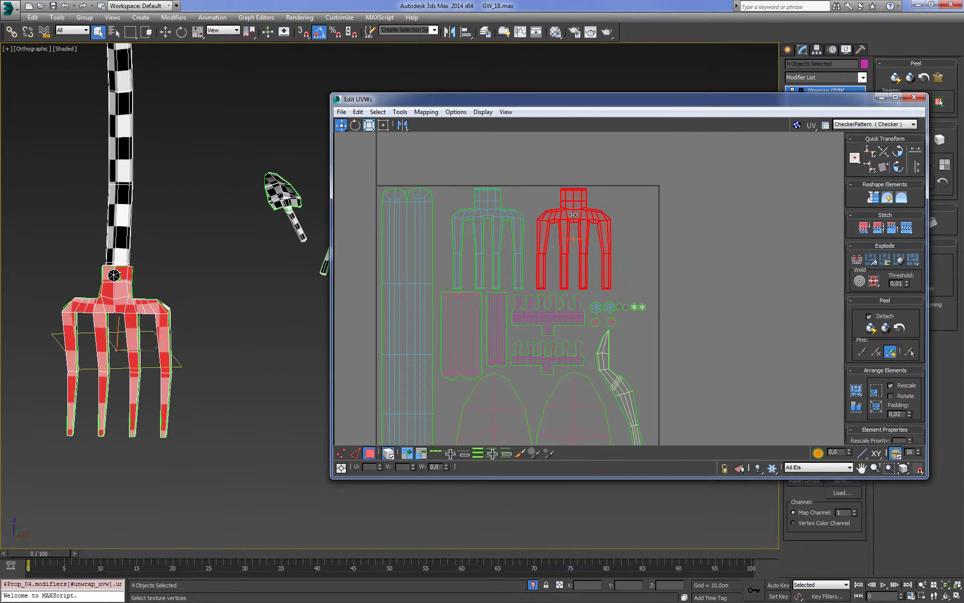
pyautogui.scroll(-2, 566, 250)
pyautogui.moveTo(563, 270); pyautogui.dragTo(562, 240, button='middle')
# Step: Nudge the spade shell left, shift the curved handle right, and move the UV editor aside
pyautogui.click(520, 341)
pyautogui.moveTo(519, 341); pyautogui.dragTo(518, 342)
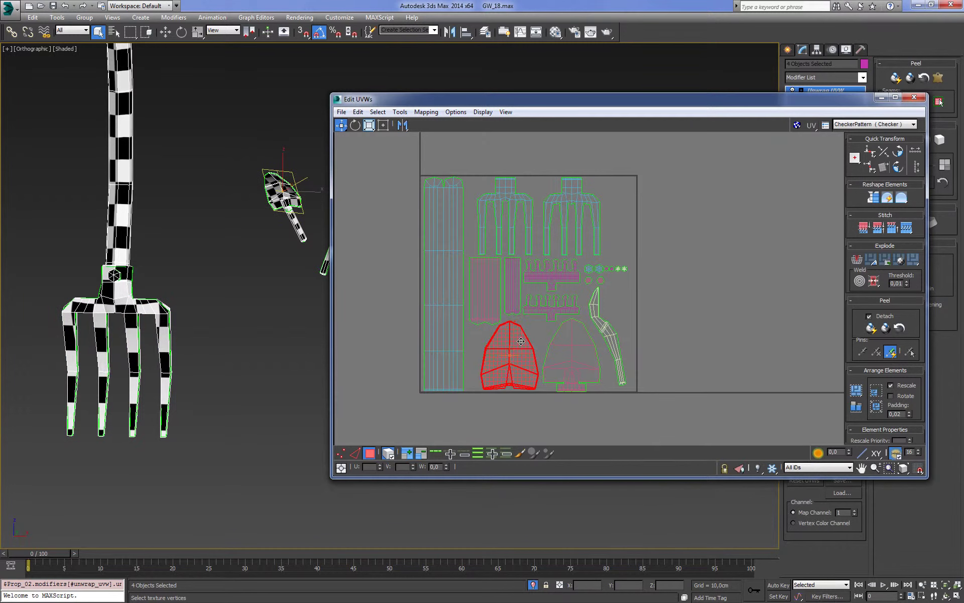
pyautogui.click(643, 279)
pyautogui.moveTo(607, 330); pyautogui.dragTo(610, 330)
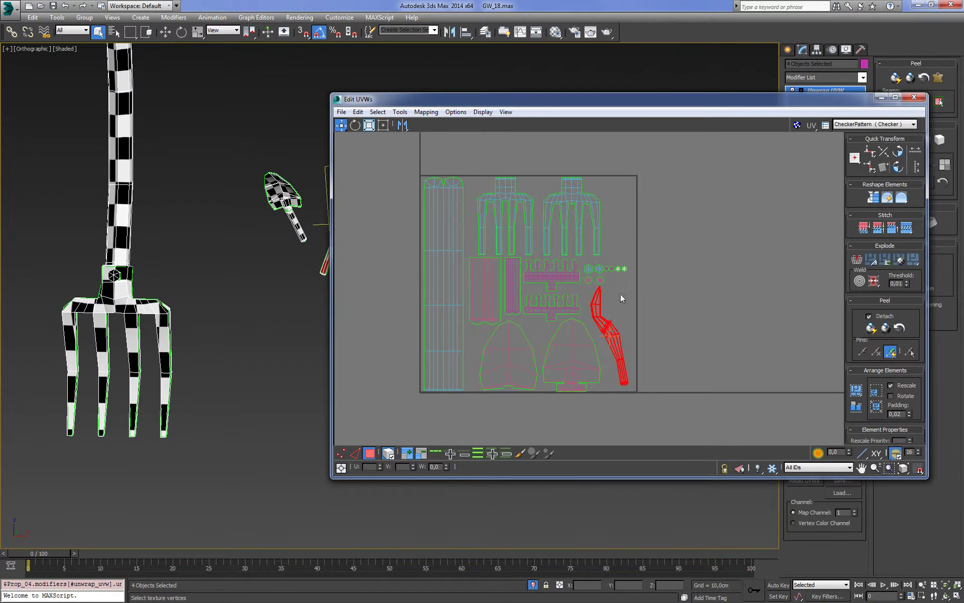
pyautogui.scroll(2, 621, 298)
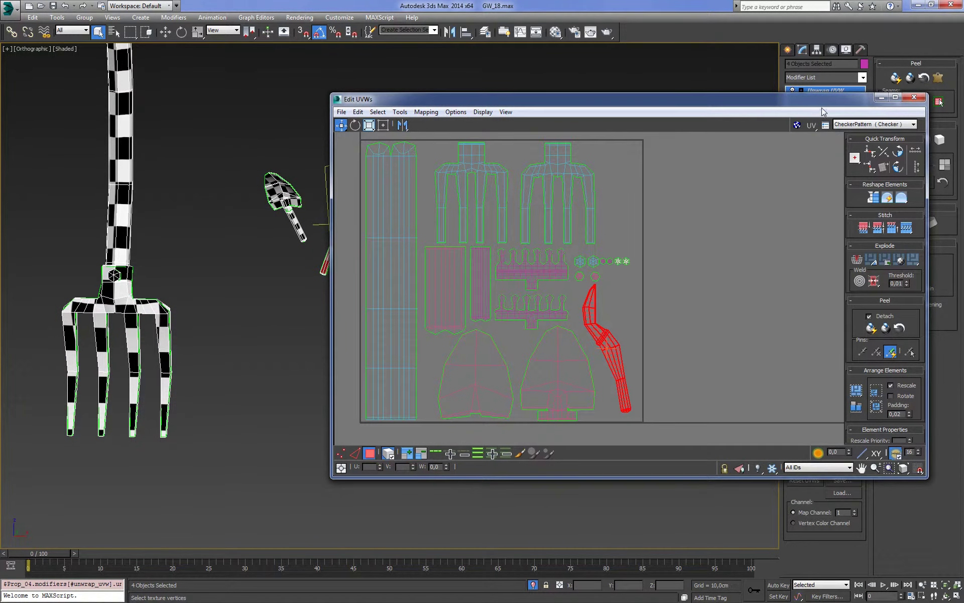
pyautogui.moveTo(823, 108); pyautogui.dragTo(769, 169)
# Step: Collapse the props' unwrap stack, unhide the farmer and orbit to inspect the checker
pyautogui.rightClick(829, 90)
pyautogui.click(883, 185)
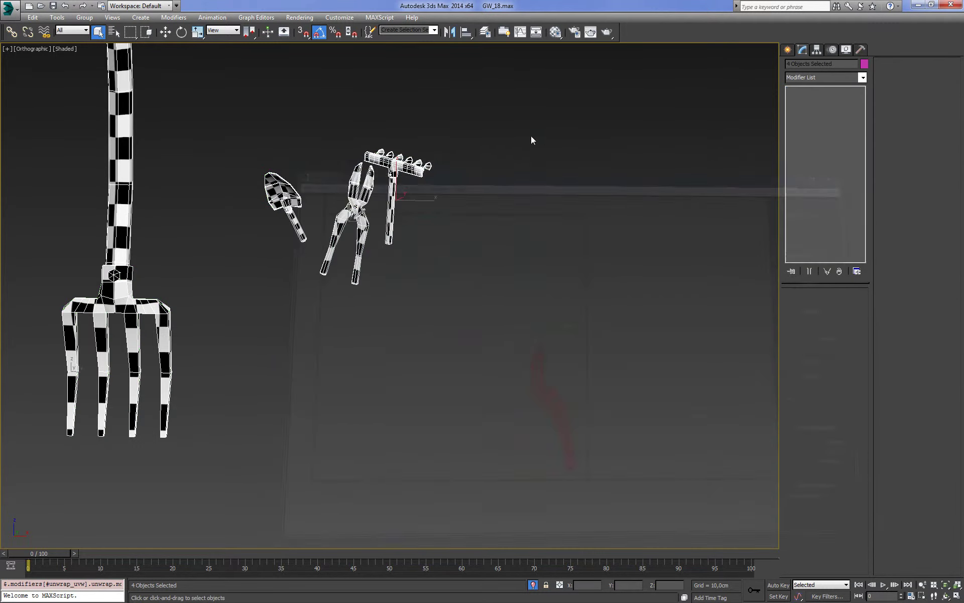
pyautogui.press('f')
pyautogui.rightClick(549, 192)
pyautogui.click(566, 157)
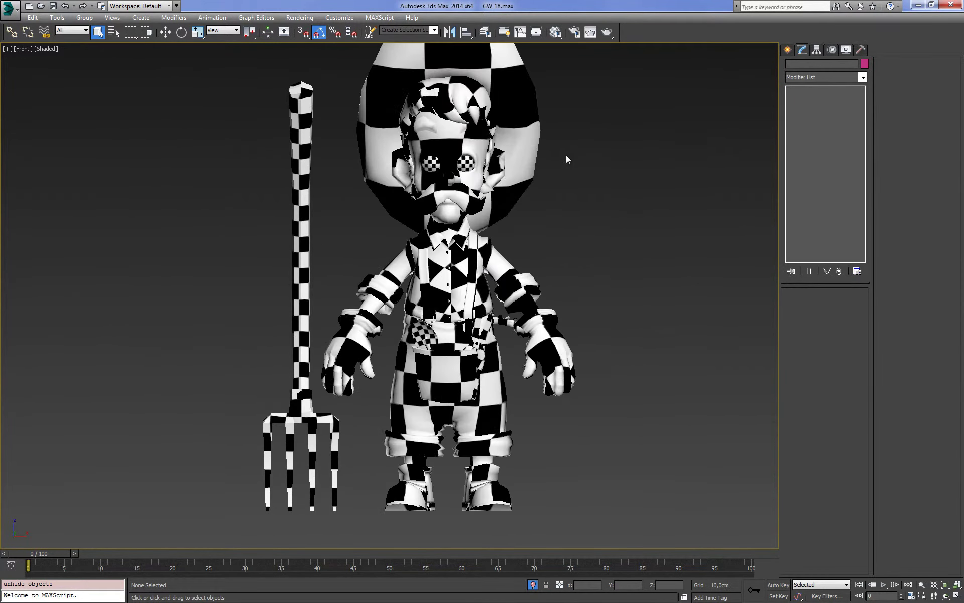
pyautogui.press('p')
pyautogui.press('z')
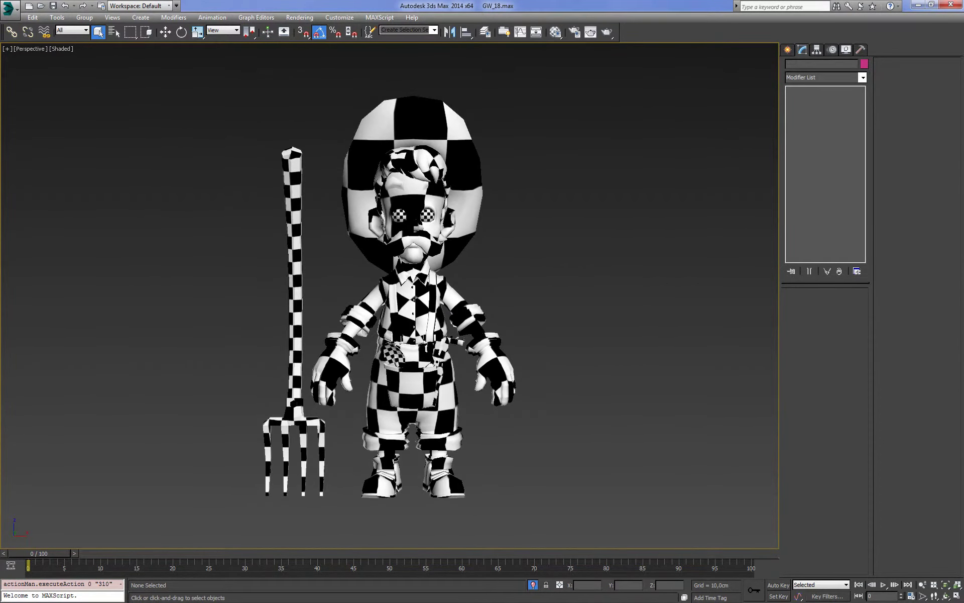
pyautogui.keyDown('alt'); pyautogui.moveTo(591, 321); pyautogui.dragTo(509, 341, button='middle'); pyautogui.keyUp('alt')
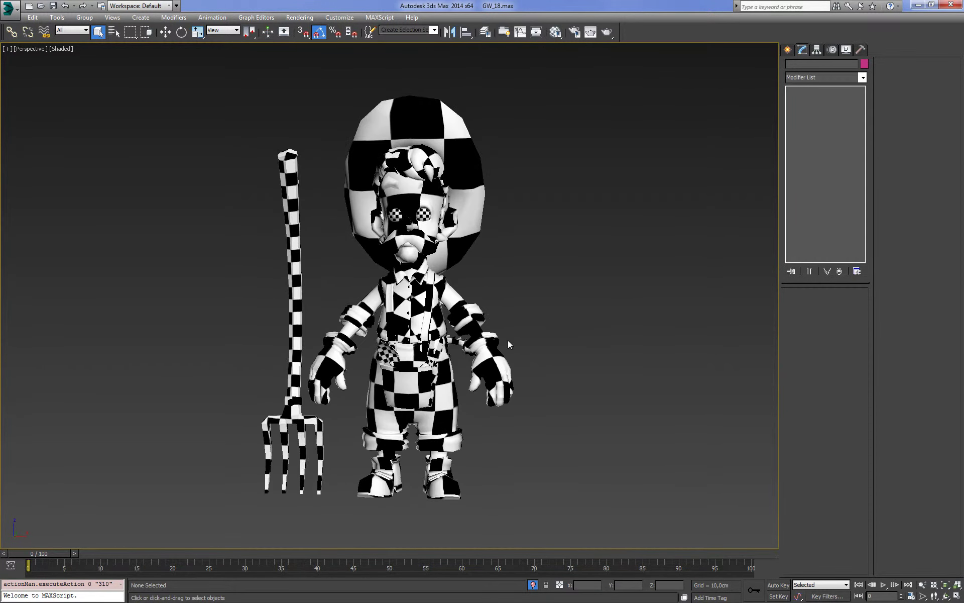
# Step: Select the belt tools prop, the pitchfork and the remaining garden-tool props
pyautogui.click(390, 354)
pyautogui.press('F3')
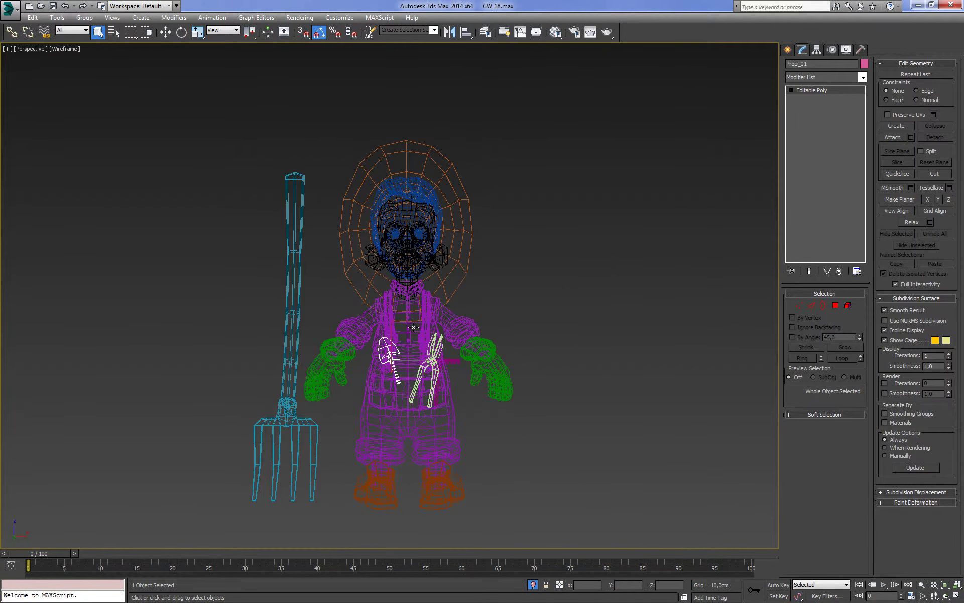
pyautogui.keyDown('ctrl'); pyautogui.click(289, 317); pyautogui.keyUp('ctrl')
pyautogui.moveTo(289, 317)
pyautogui.keyDown('alt'); pyautogui.mouseDown(button='middle')
pyautogui.moveTo(484, 376)
pyautogui.moveTo(499, 357)
pyautogui.moveTo(452, 342)
pyautogui.mouseUp(button='middle'); pyautogui.keyUp('alt')
pyautogui.press('F3')
pyautogui.scroll(5, 498, 357)
pyautogui.keyDown('ctrl'); pyautogui.click(437, 356); pyautogui.keyUp('ctrl')
pyautogui.press('F3')
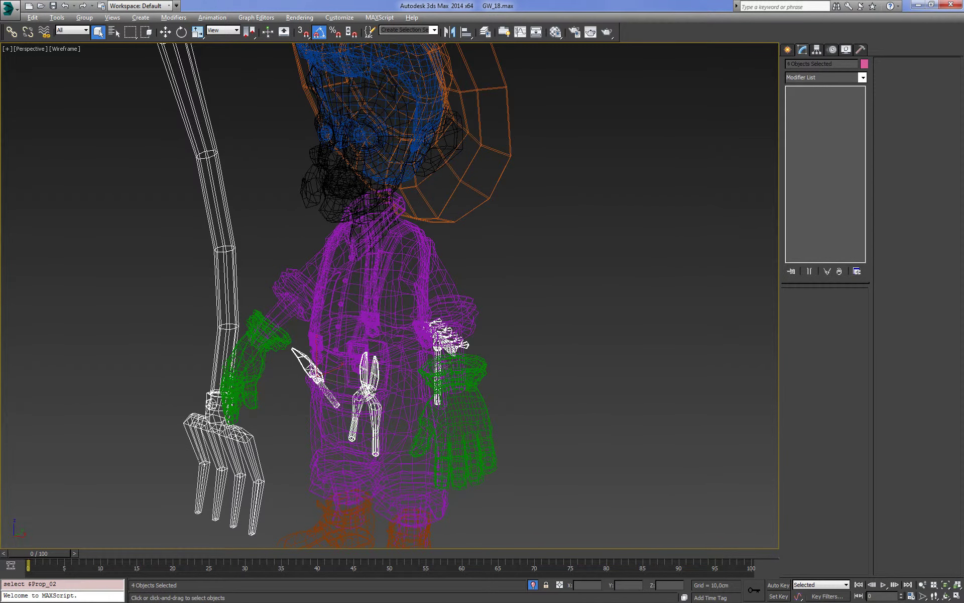
# Step: Hide the farmer with Alt+Q, leaving only the four props, and clear the selection
pyautogui.hotkey('alt', 'q')
pyautogui.press('F3')
pyautogui.keyDown('alt'); pyautogui.moveTo(559, 317); pyautogui.dragTo(582, 279, button='middle'); pyautogui.keyUp('alt')
pyautogui.scroll(2, 566, 286)
pyautogui.click(566, 290)
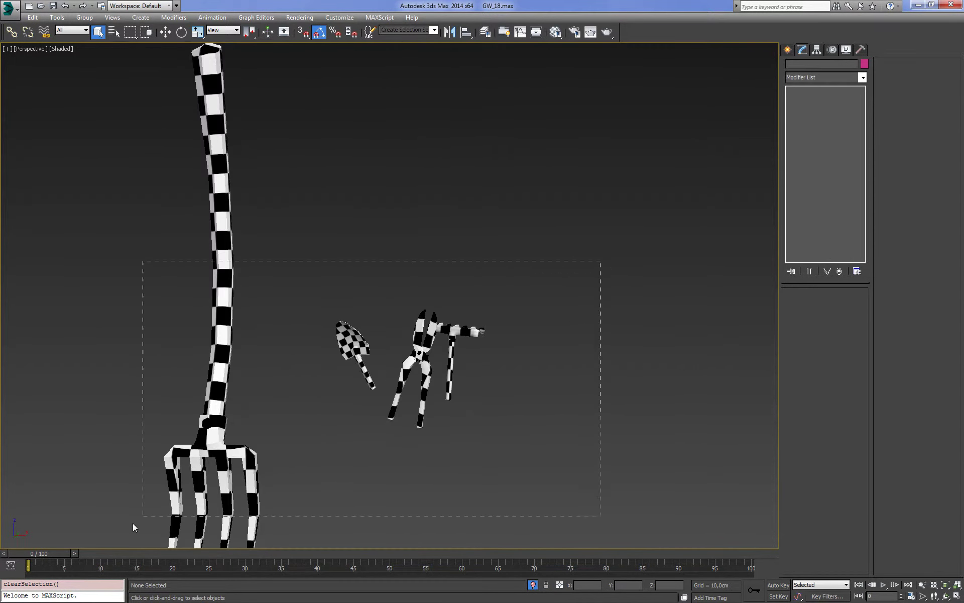
# Step: Add one Unwrap UVW modifier to all four props and open the UV editor
pyautogui.moveTo(134, 527); pyautogui.dragTo(134, 525)
pyautogui.click(862, 77)
pyautogui.scroll(-5, 849, 281)
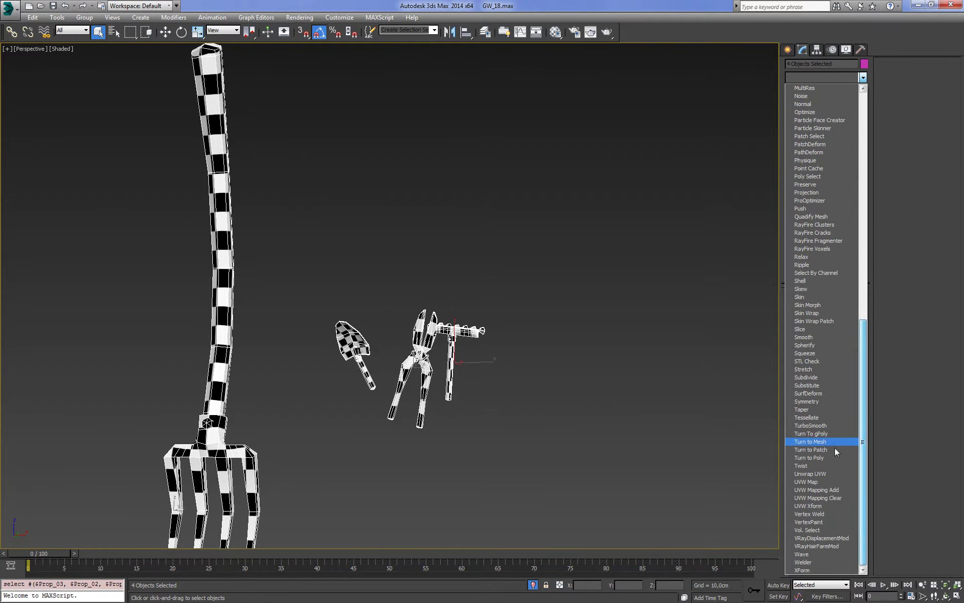
pyautogui.click(835, 446)
pyautogui.click(825, 411)
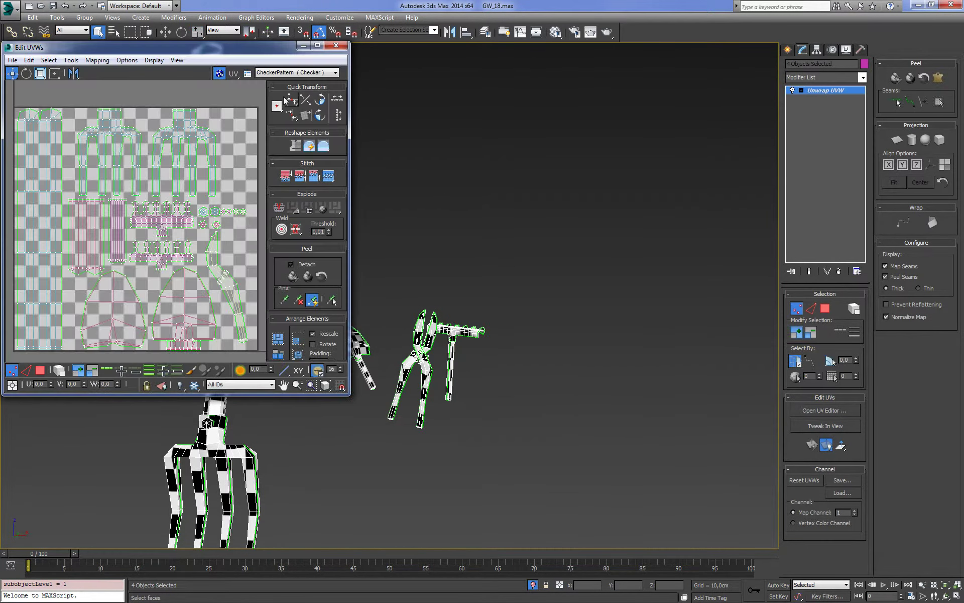
# Step: Hide the checker background and move the UV editor window to the right
pyautogui.click(374, 87)
pyautogui.click(219, 74)
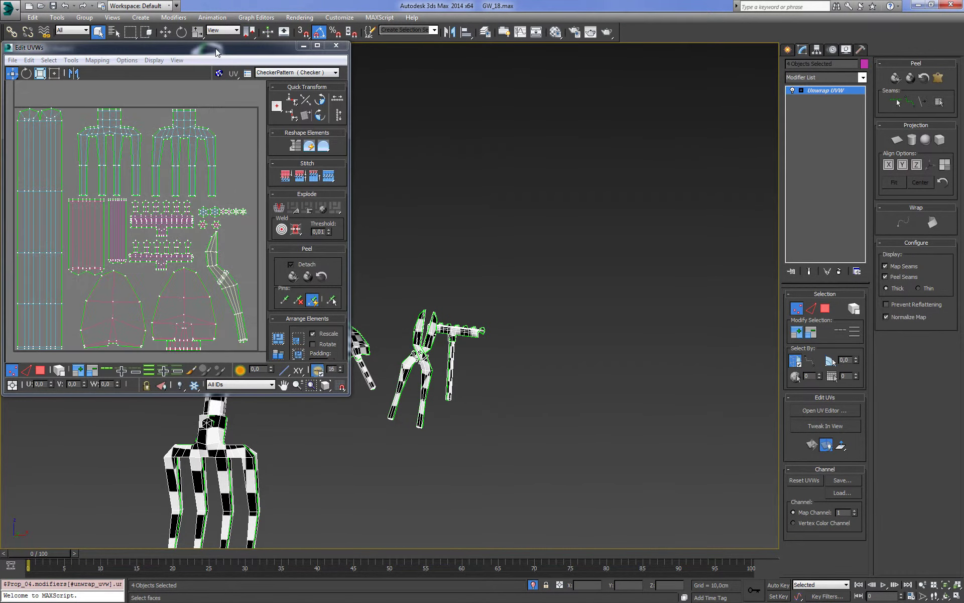
pyautogui.moveTo(219, 50); pyautogui.dragTo(626, 69)
pyautogui.scroll(-2, 581, 342)
pyautogui.scroll(-1, 242, 324)
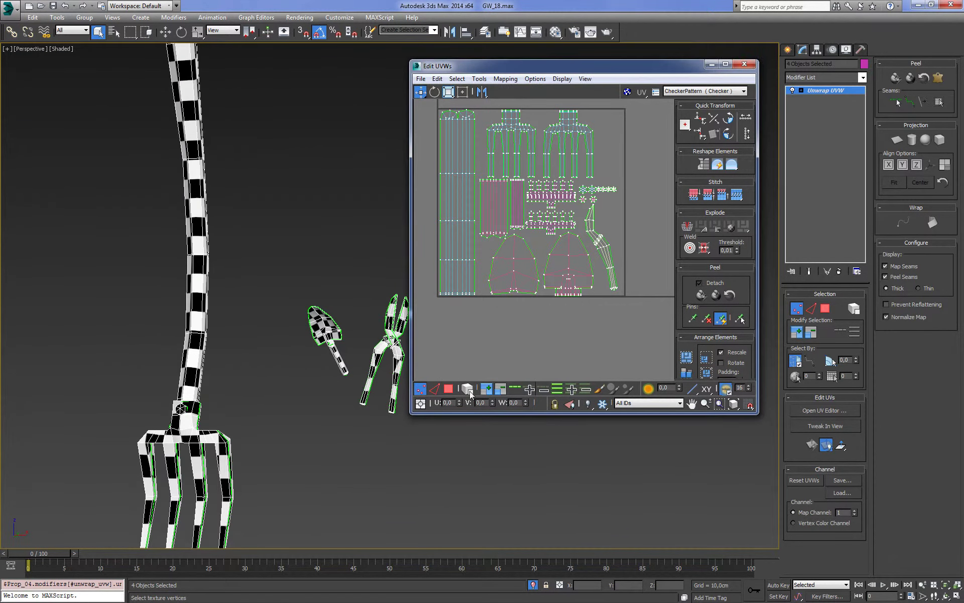
# Step: Select the spade handle and spade-head islands, trial a shrink, and undo it
pyautogui.click(449, 388)
pyautogui.click(600, 247)
pyautogui.click(503, 271)
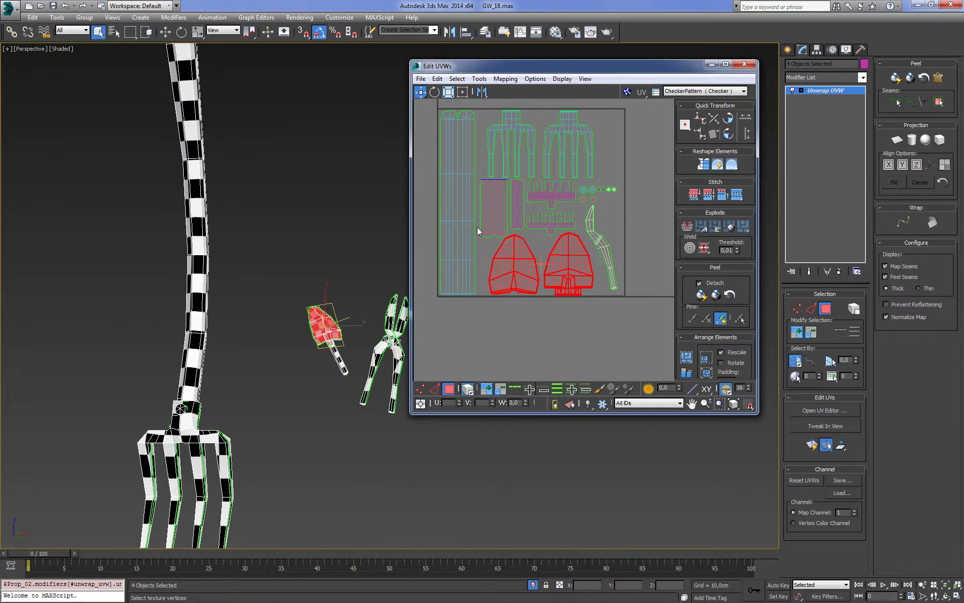
pyautogui.click(448, 91)
pyautogui.moveTo(513, 254)
pyautogui.mouseDown()
pyautogui.moveTo(549, 335)
pyautogui.moveTo(544, 312)
pyautogui.mouseUp()
pyautogui.hotkey('ctrl', 'z')
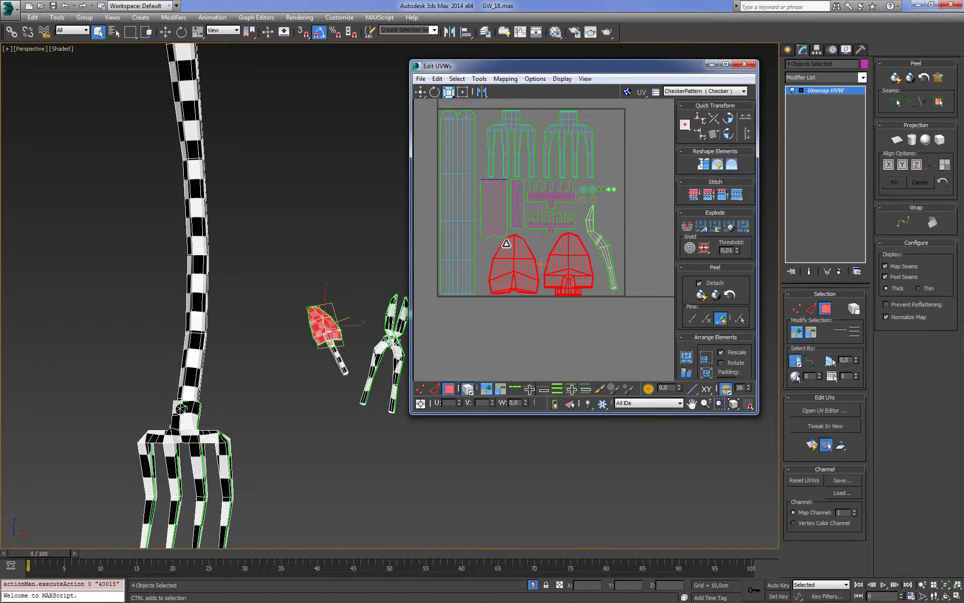
# Step: Scale down the spade UV islands and shift them and the small island into place
pyautogui.keyDown('ctrl'); pyautogui.click(495, 237); pyautogui.keyUp('ctrl')
pyautogui.moveTo(497, 217)
pyautogui.mouseDown()
pyautogui.moveTo(513, 265)
pyautogui.moveTo(492, 234)
pyautogui.moveTo(484, 245)
pyautogui.mouseUp()
pyautogui.click(544, 297)
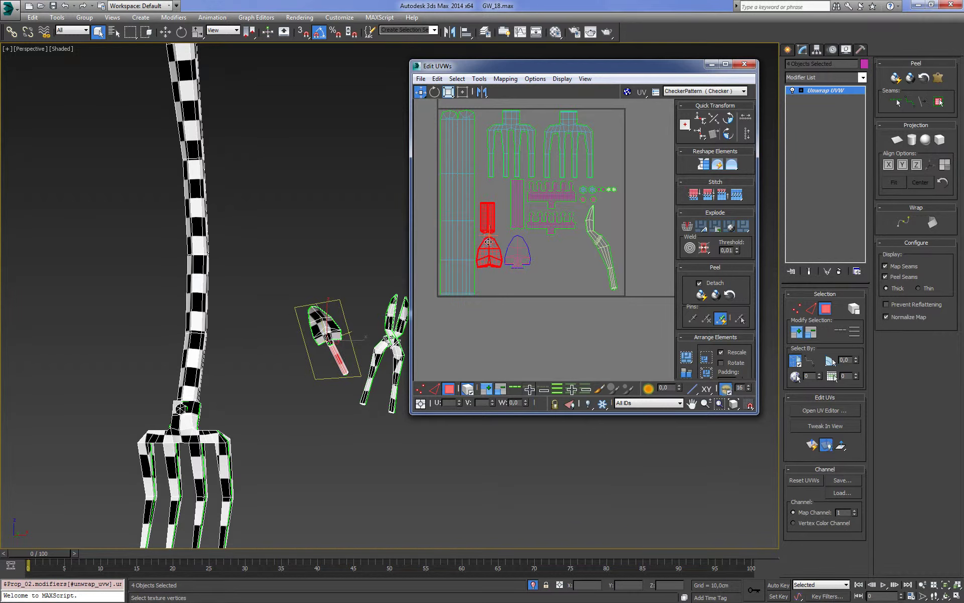
pyautogui.moveTo(493, 241)
pyautogui.mouseDown()
pyautogui.moveTo(497, 230)
pyautogui.moveTo(494, 272)
pyautogui.mouseUp()
pyautogui.click(629, 166)
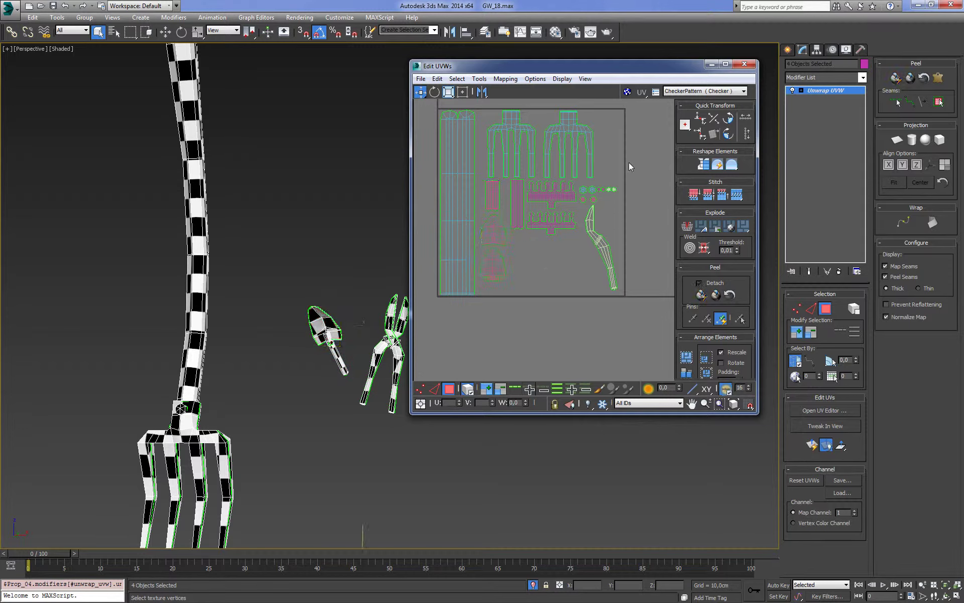
pyautogui.moveTo(584, 200); pyautogui.dragTo(518, 245)
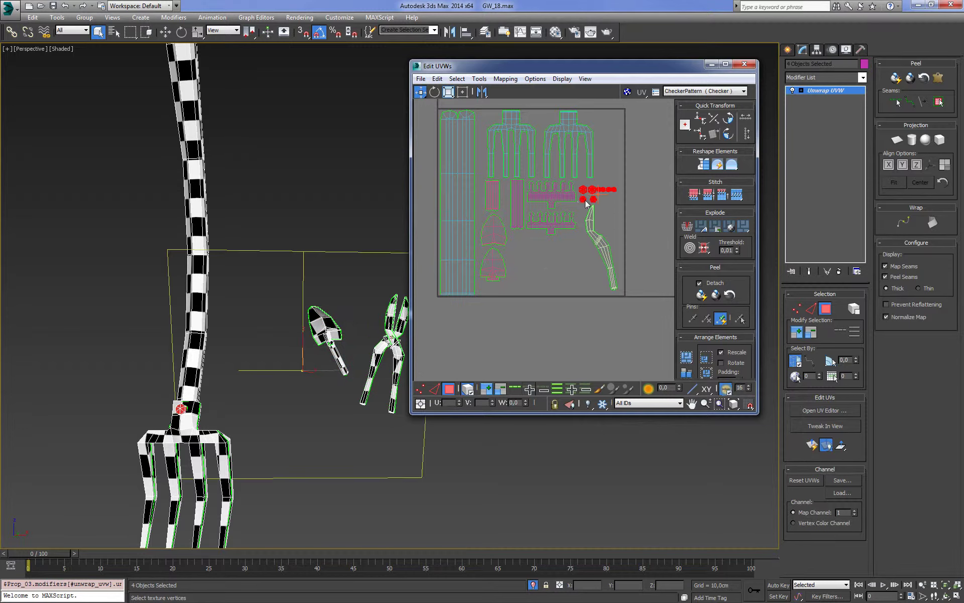
# Step: Check the blade UV island, then select a scissors-half island for repositioning
pyautogui.click(545, 252)
pyautogui.scroll(3, 547, 246)
pyautogui.moveTo(651, 207); pyautogui.dragTo(631, 248)
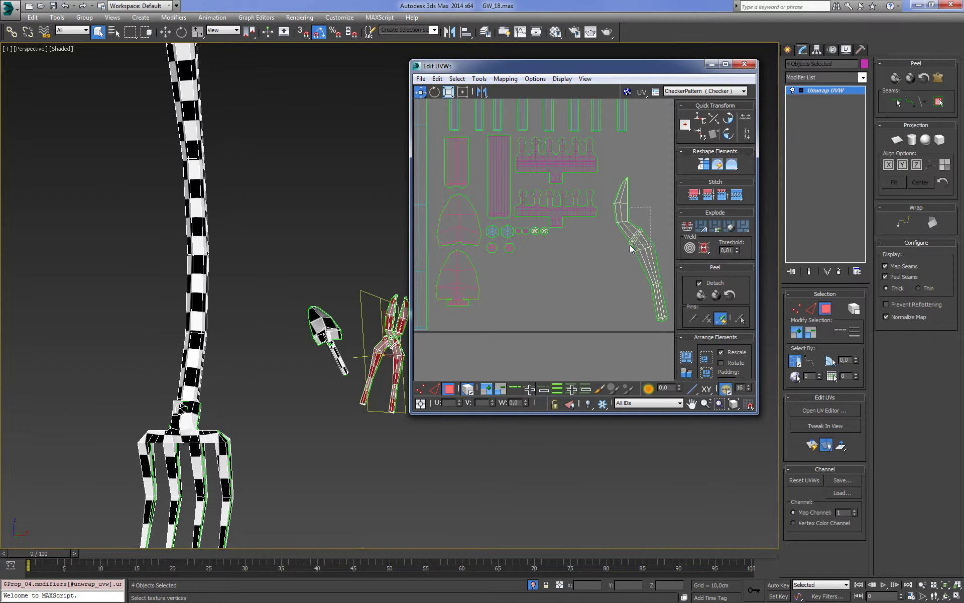
pyautogui.scroll(-3, 632, 214)
pyautogui.scroll(-2, 632, 214)
pyautogui.click(632, 210)
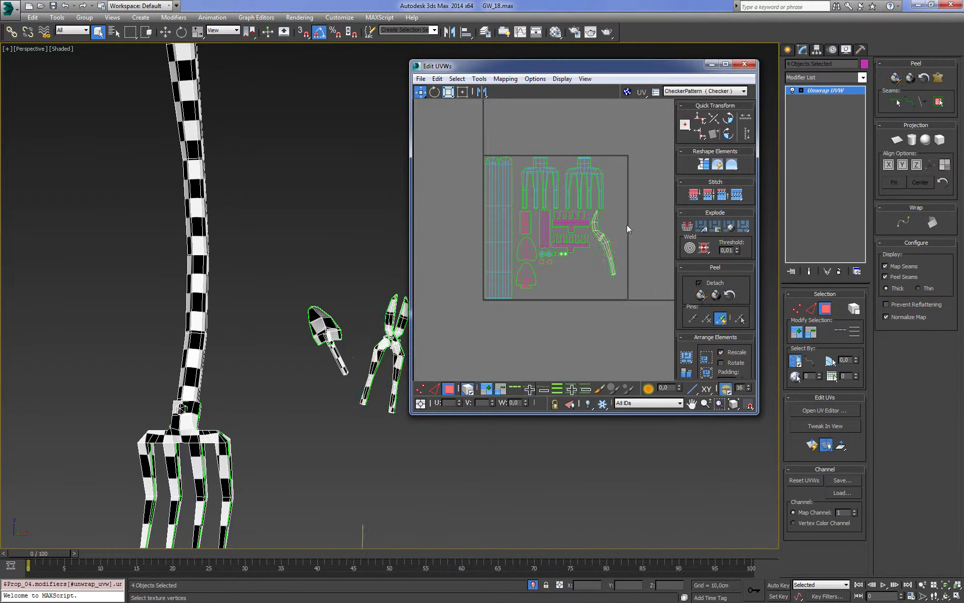
pyautogui.scroll(2, 627, 225)
pyautogui.click(620, 193)
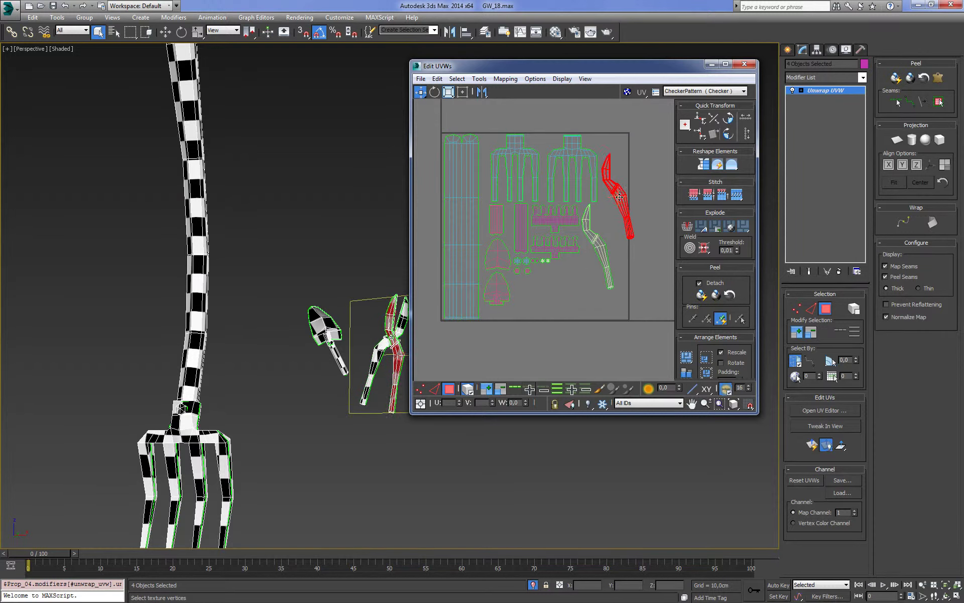
# Step: Reposition and rotate the scissors-half island and move the lower spade island up-right
pyautogui.hotkey('ctrl', 'z')
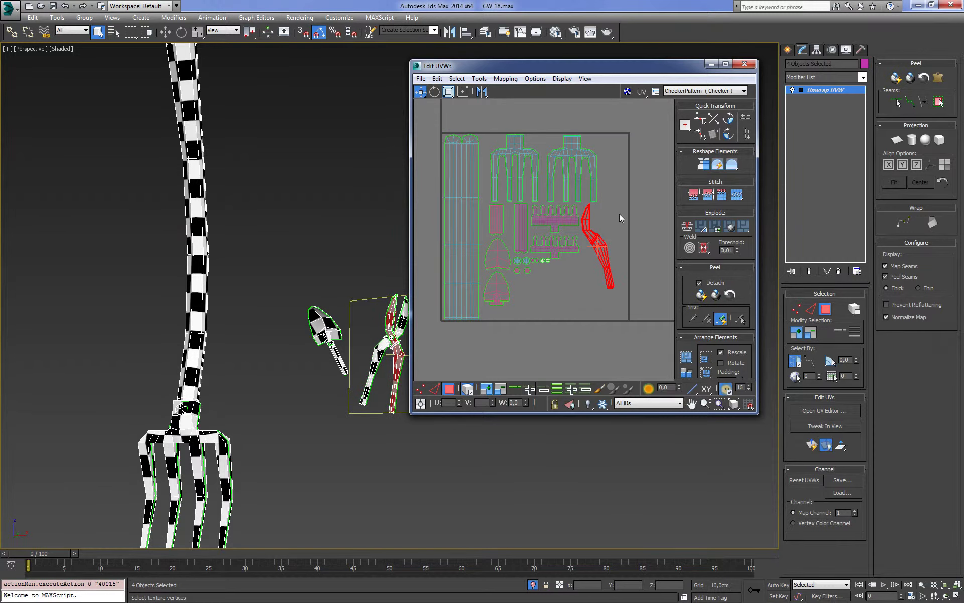
pyautogui.moveTo(605, 259)
pyautogui.mouseDown()
pyautogui.moveTo(602, 285)
pyautogui.moveTo(529, 286)
pyautogui.mouseUp()
pyautogui.press('e')
pyautogui.click(420, 92)
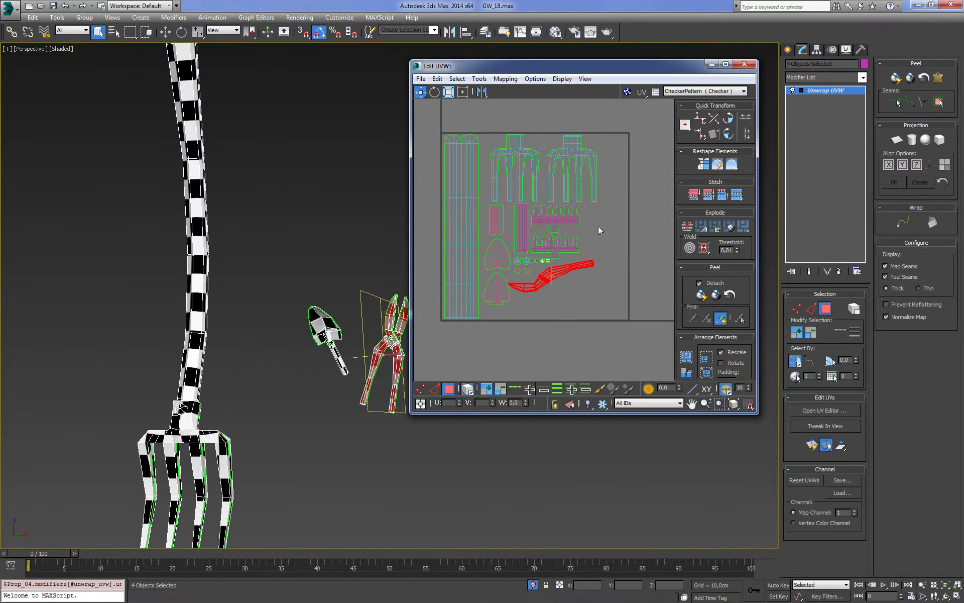
pyautogui.click(631, 129)
pyautogui.moveTo(507, 324); pyautogui.dragTo(593, 235)
# Step: Select all remaining prop UV islands and pack them to fill the checker square
pyautogui.click(497, 292)
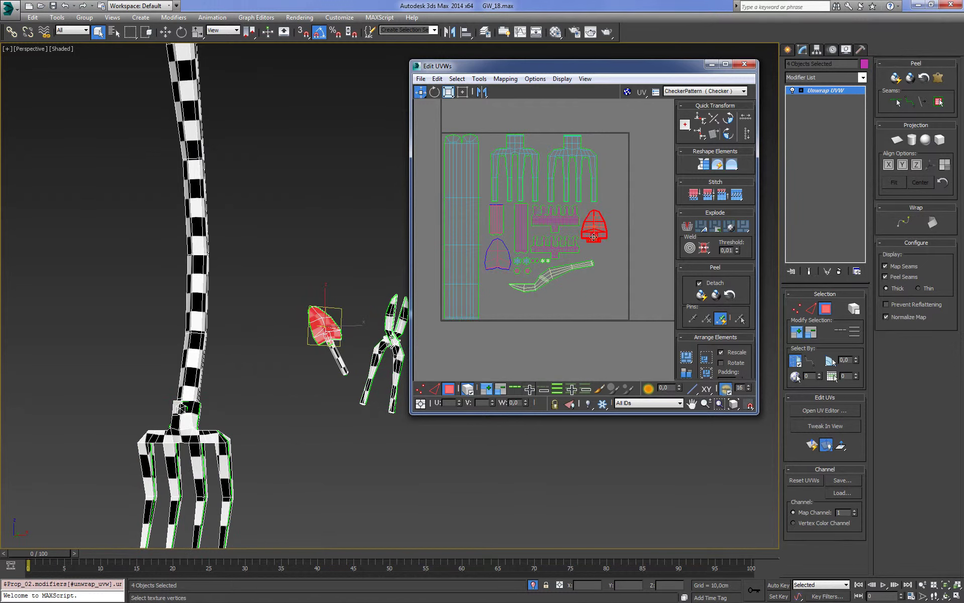
pyautogui.click(529, 287)
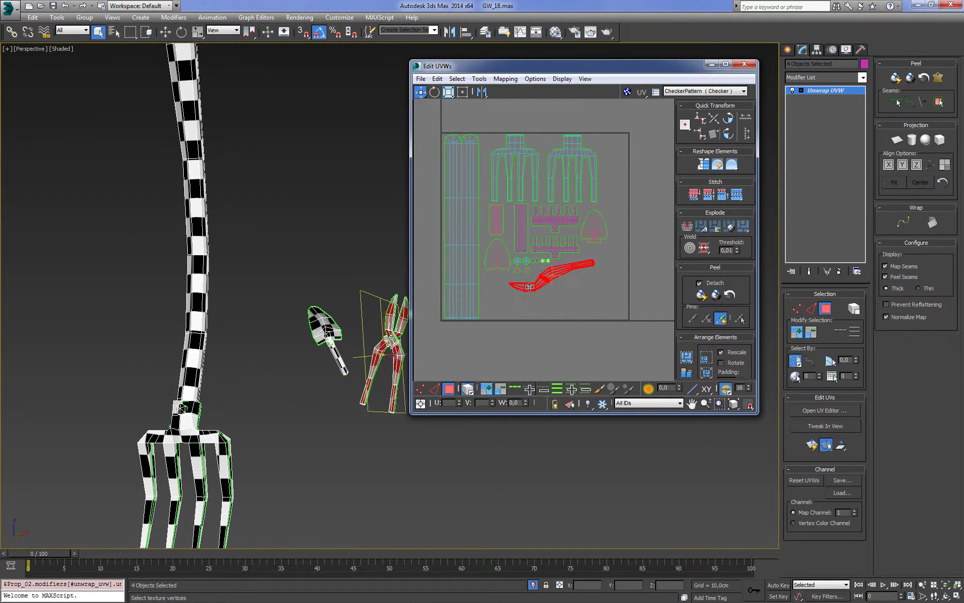
pyautogui.hotkey('ctrl', 'a')
pyautogui.hotkey('ctrl', 'shift', 'p')
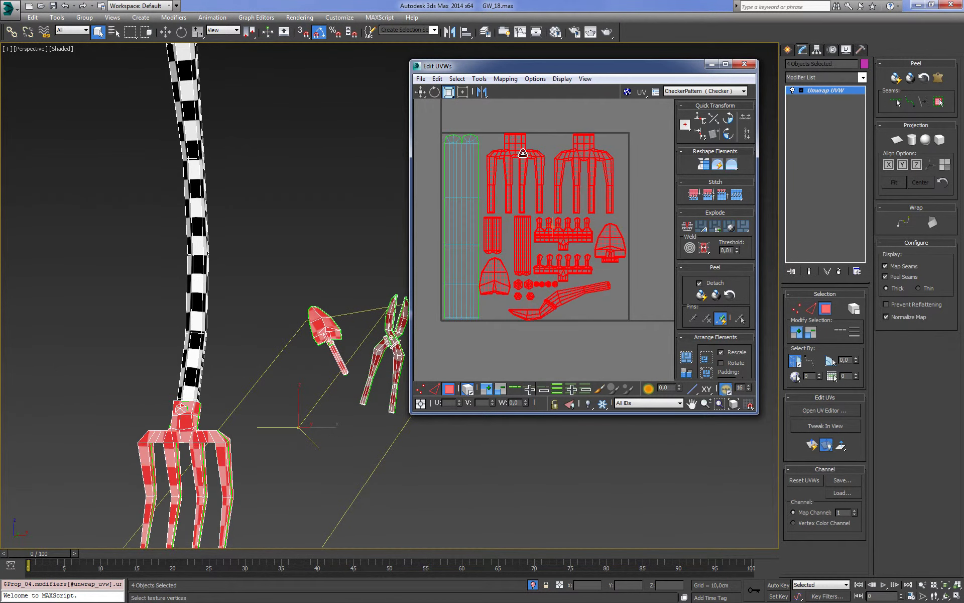
# Step: Nudge the packed islands and move the long fork-handle island up-right, then deselect
pyautogui.press('w')
pyautogui.moveTo(524, 157); pyautogui.dragTo(525, 159)
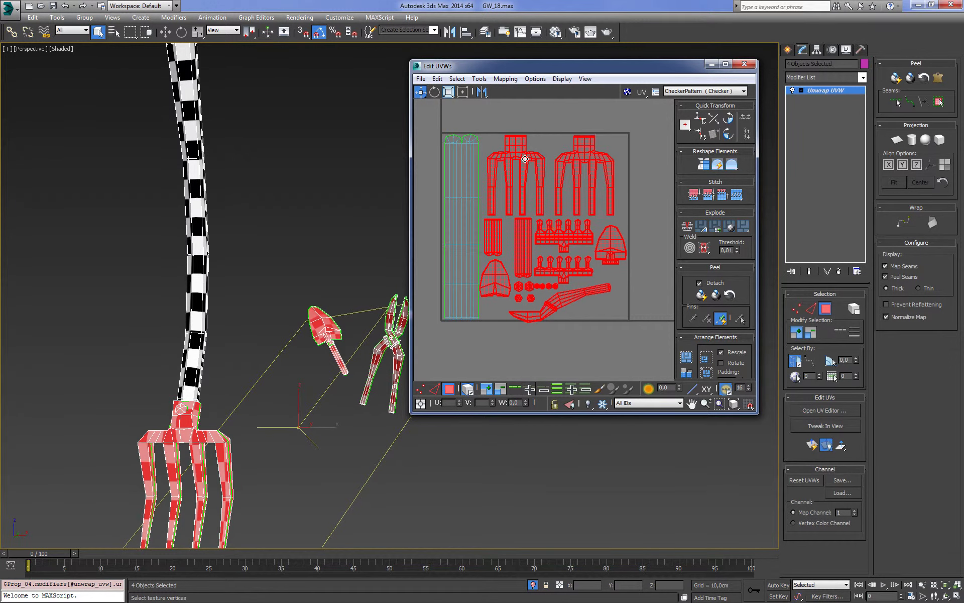
pyautogui.click(586, 297)
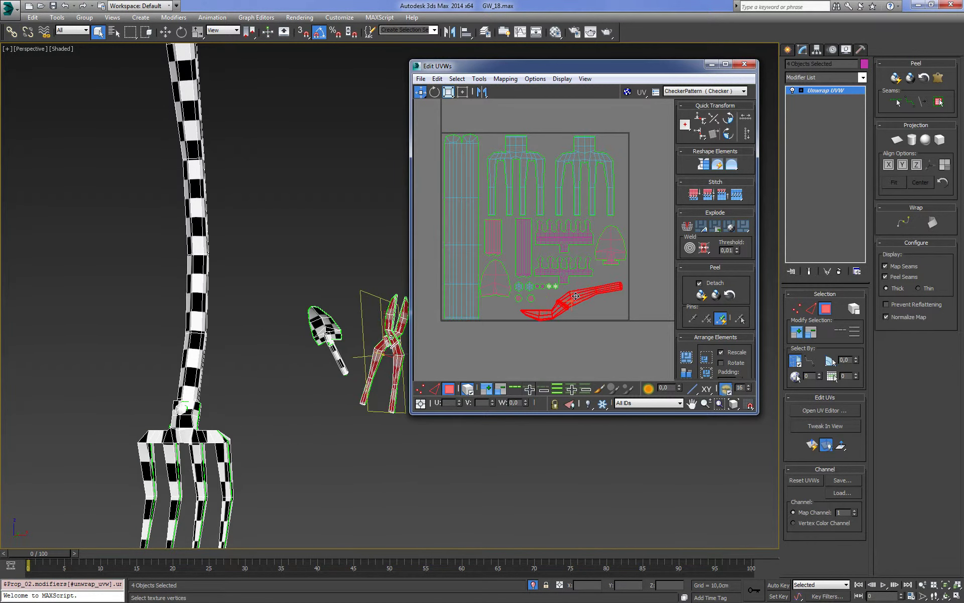
pyautogui.moveTo(563, 298); pyautogui.dragTo(578, 294)
pyautogui.click(555, 295)
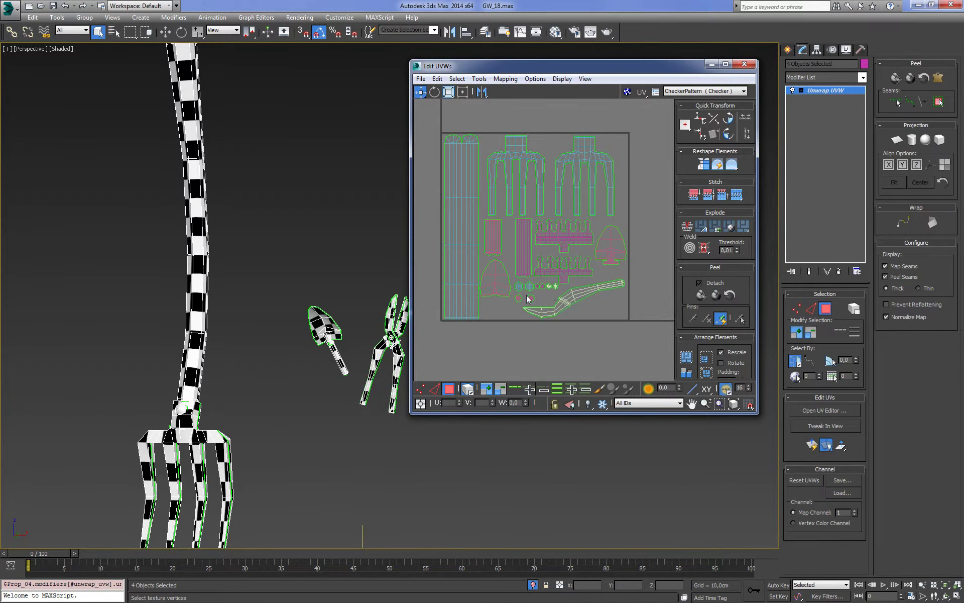
pyautogui.moveTo(646, 161); pyautogui.dragTo(642, 167, button='middle')
# Step: Collapse the props' Unwrap UVW modifier into their meshes
pyautogui.rightClick(826, 96)
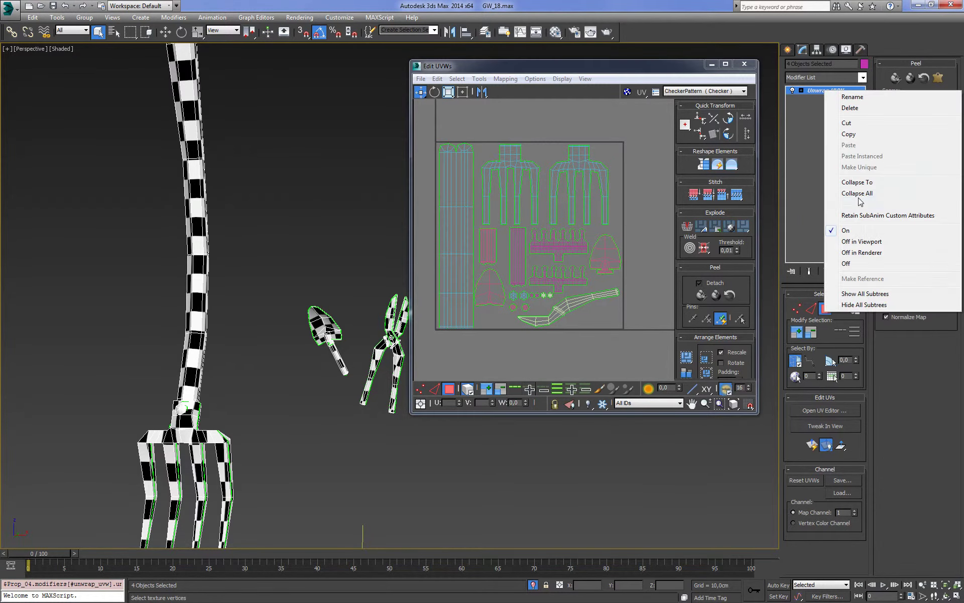
pyautogui.click(834, 184)
pyautogui.click(625, 150)
# Step: Unhide all objects, then select and isolate the farmer's two eyes
pyautogui.rightClick(557, 197)
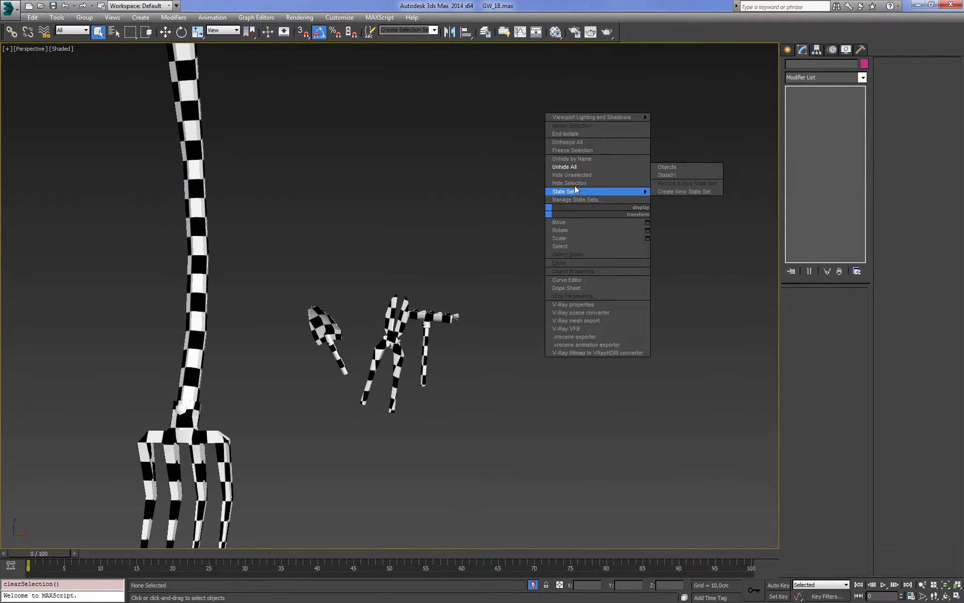
pyautogui.click(576, 168)
pyautogui.press('p')
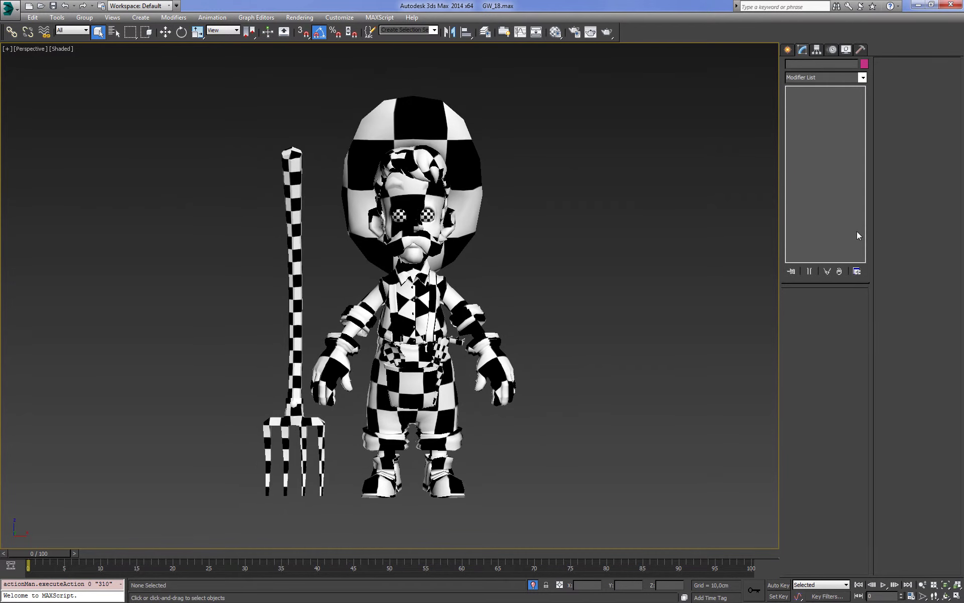
pyautogui.press('F3')
pyautogui.hotkey('ctrl', 'z')
pyautogui.press('F3')
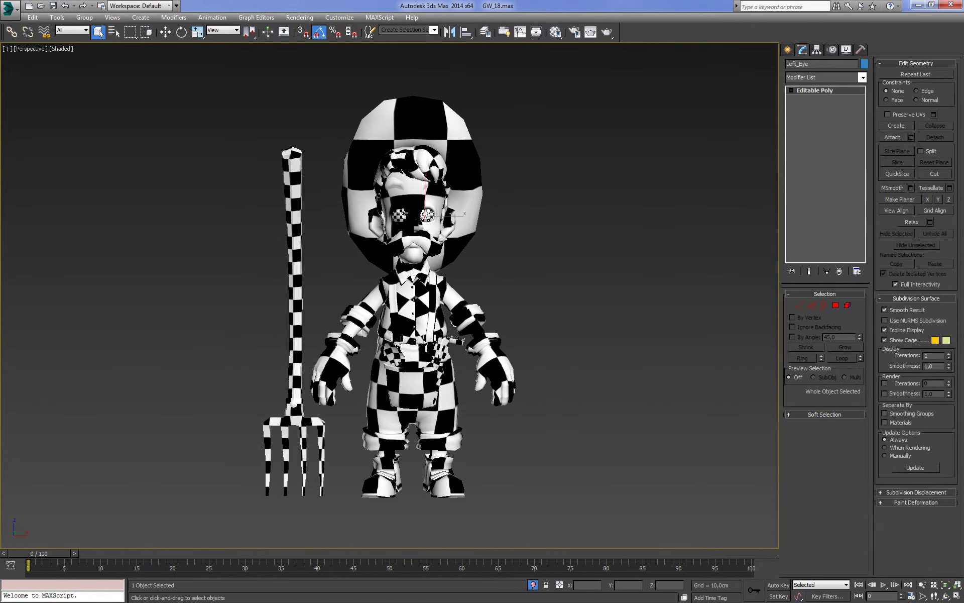
pyautogui.press('F3')
pyautogui.hotkey('alt', 'q')
pyautogui.press('F3')
# Step: Add an Unwrap UVW modifier to the eyes and open the UV editor
pyautogui.keyDown('alt'); pyautogui.moveTo(617, 213); pyautogui.dragTo(638, 201, button='middle'); pyautogui.keyUp('alt')
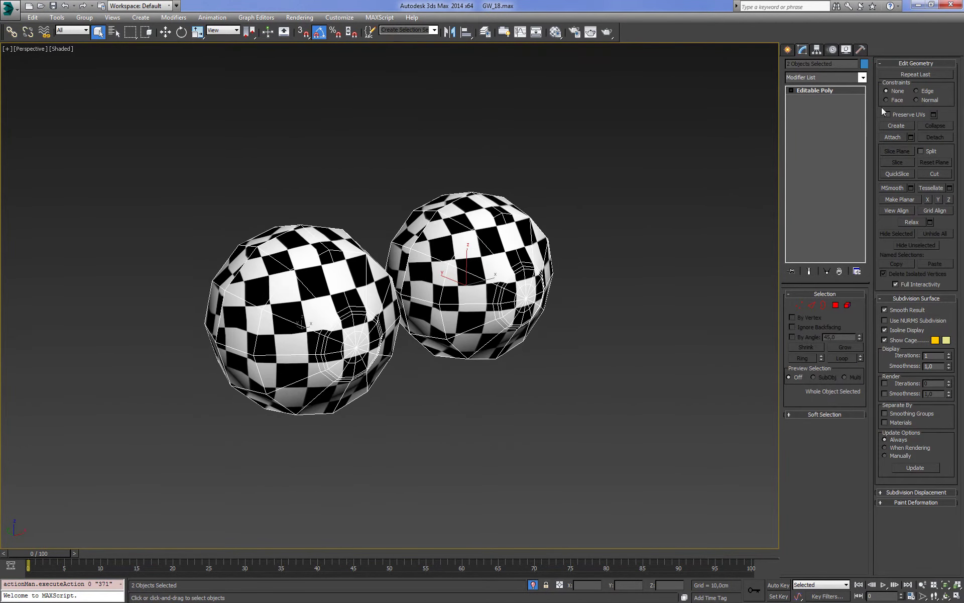
pyautogui.click(863, 77)
pyautogui.scroll(-5, 814, 351)
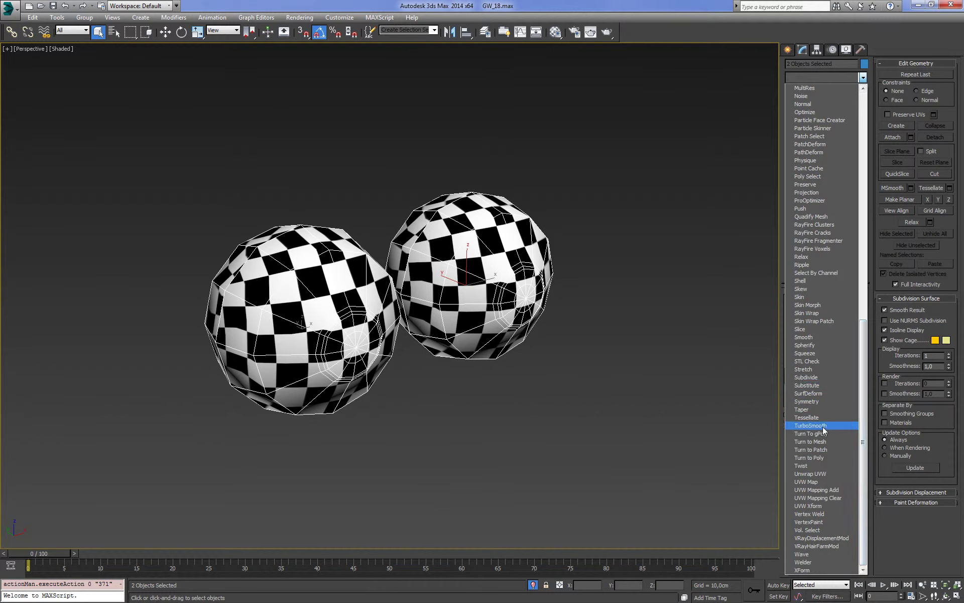
pyautogui.click(824, 474)
pyautogui.click(824, 410)
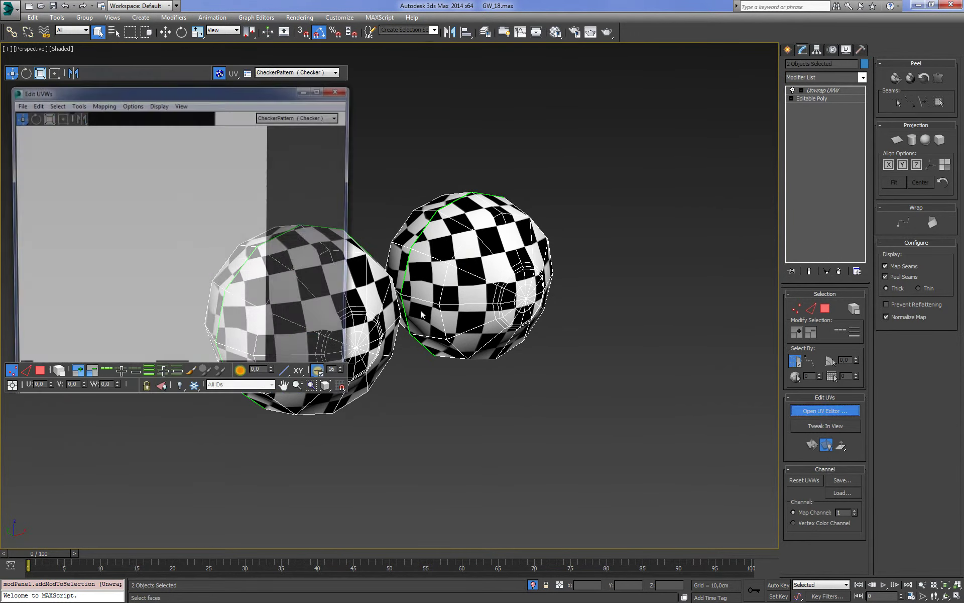
# Step: Move both eye UV clusters into the checker square and rotate them 45 degrees
pyautogui.moveTo(132, 220); pyautogui.dragTo(178, 349)
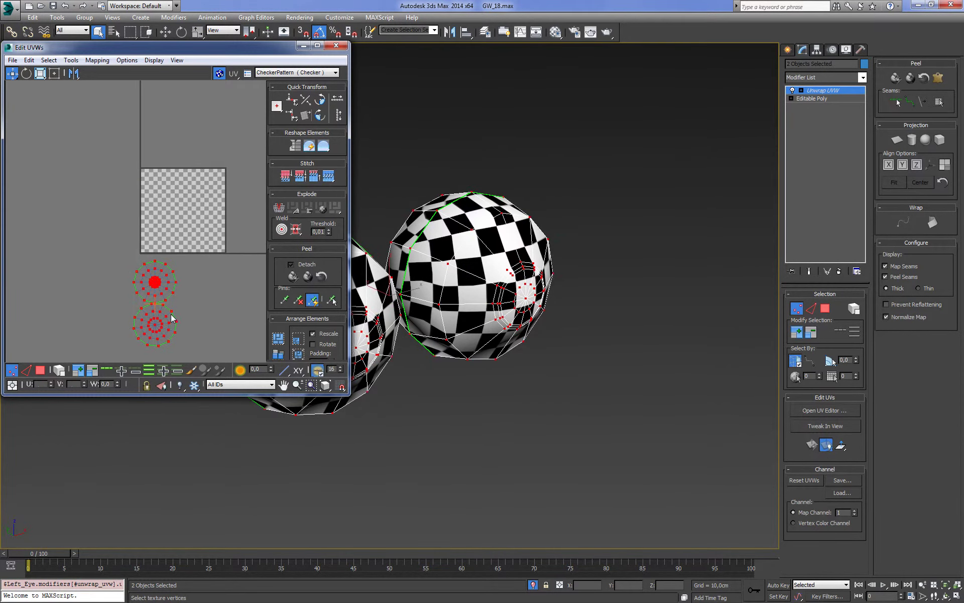
pyautogui.moveTo(160, 301); pyautogui.dragTo(182, 210)
pyautogui.scroll(1, 182, 210)
pyautogui.scroll(2, 181, 210)
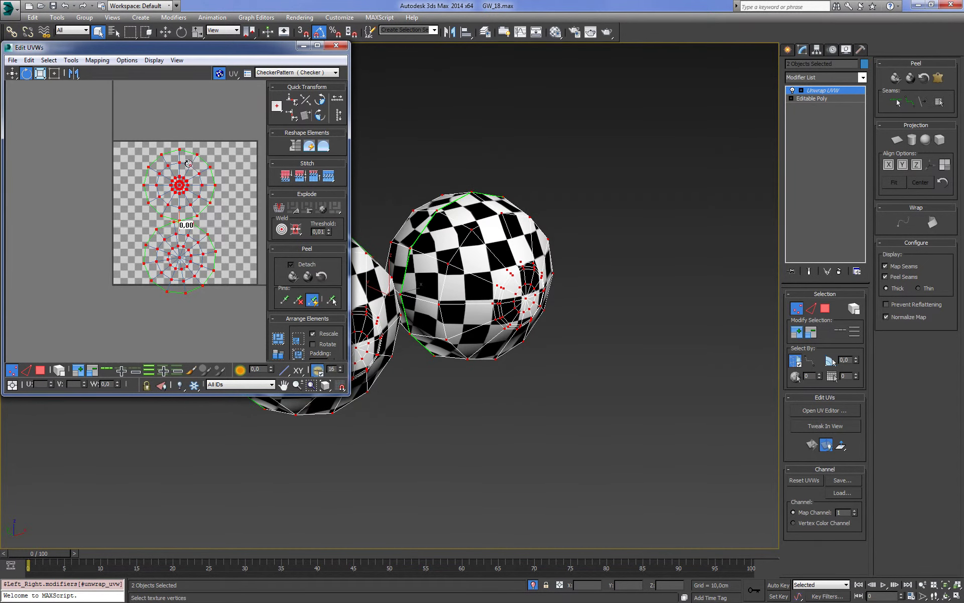
pyautogui.moveTo(188, 163); pyautogui.dragTo(121, 143)
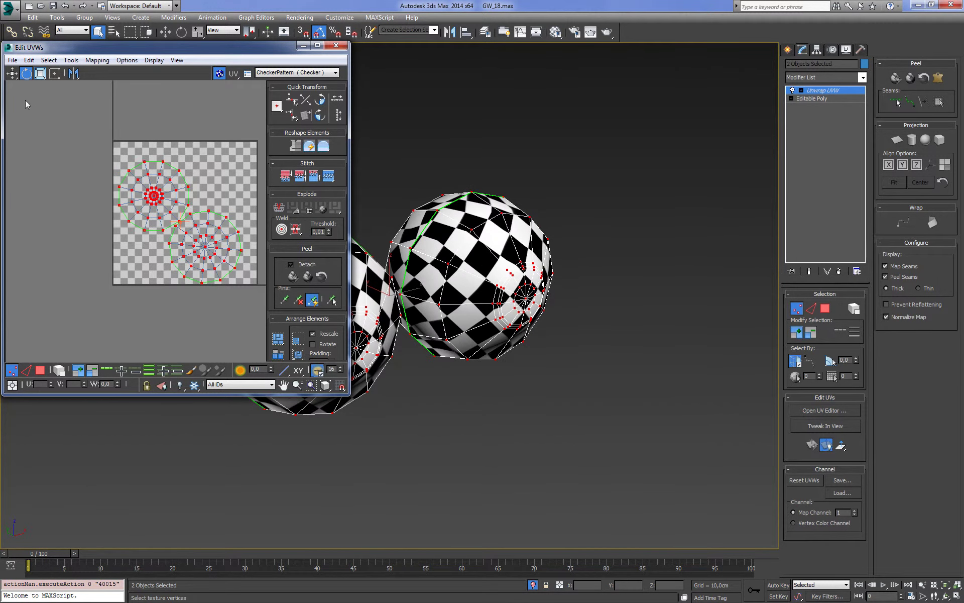
pyautogui.click(12, 73)
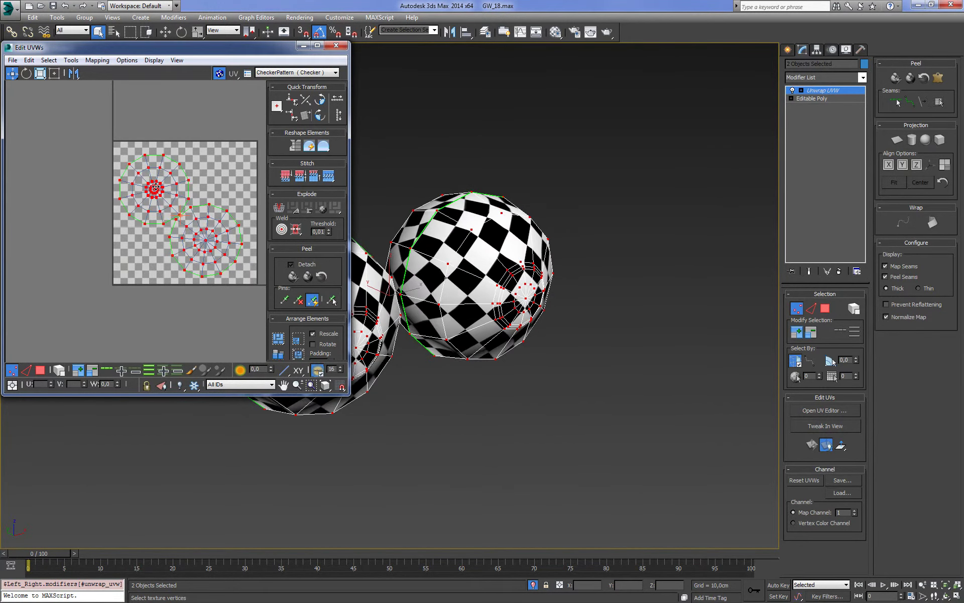
pyautogui.moveTo(155, 193); pyautogui.dragTo(160, 188)
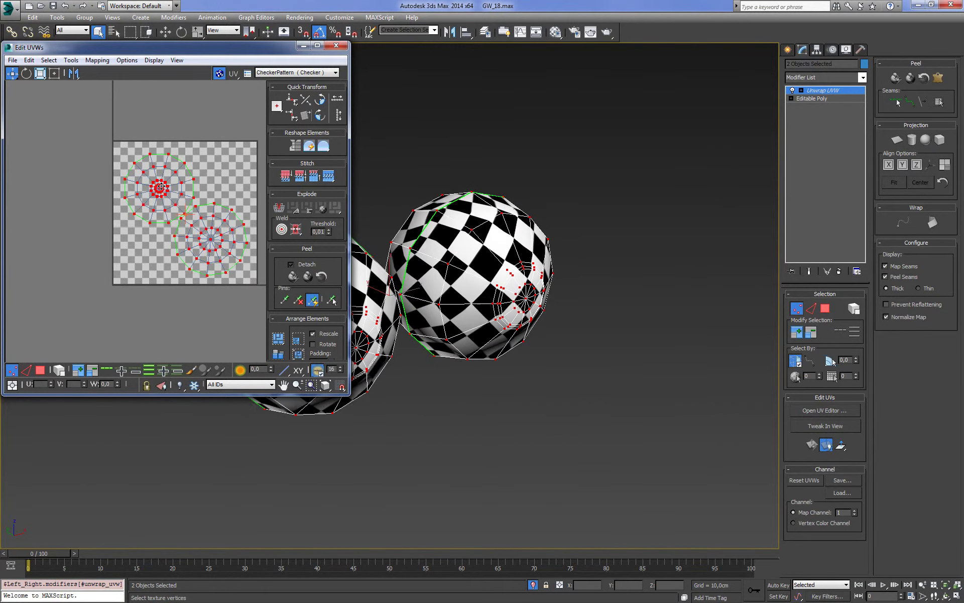
# Step: Enlarge and nudge the two eye clusters to fill the square, then deselect
pyautogui.click(219, 74)
pyautogui.moveTo(166, 194); pyautogui.dragTo(167, 188)
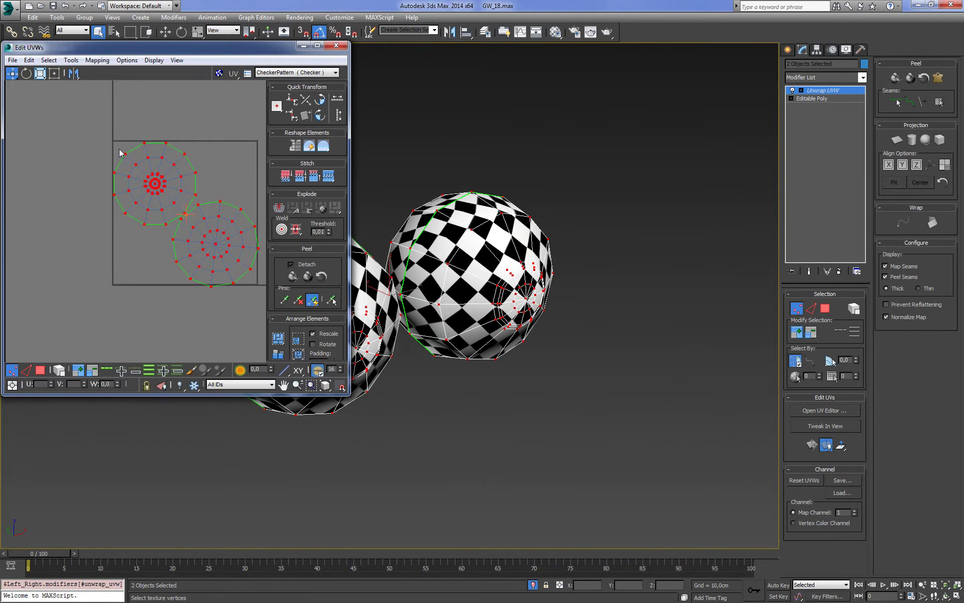
pyautogui.moveTo(123, 152); pyautogui.dragTo(126, 161)
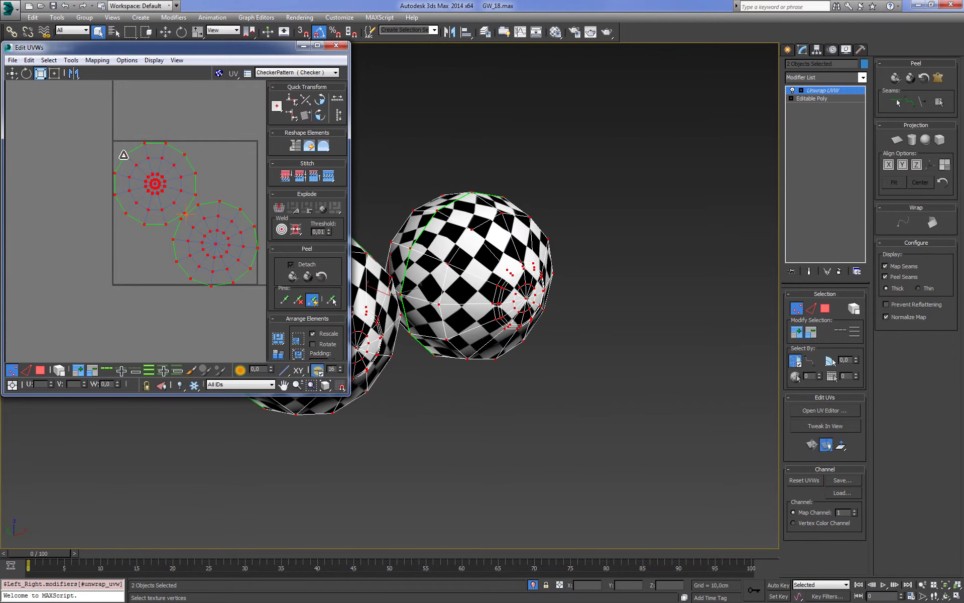
pyautogui.click(12, 74)
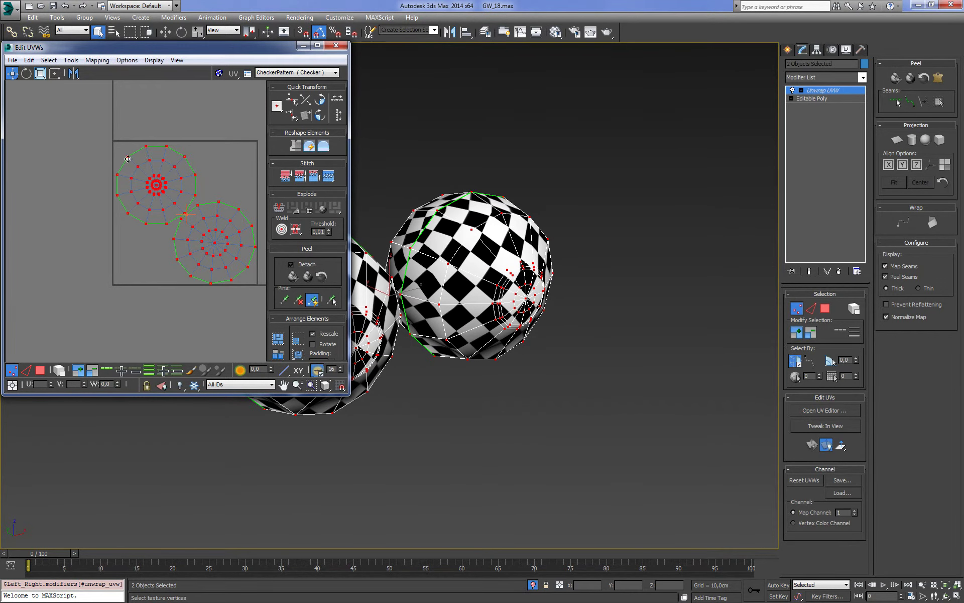
pyautogui.moveTo(128, 157); pyautogui.dragTo(127, 156)
pyautogui.click(210, 122)
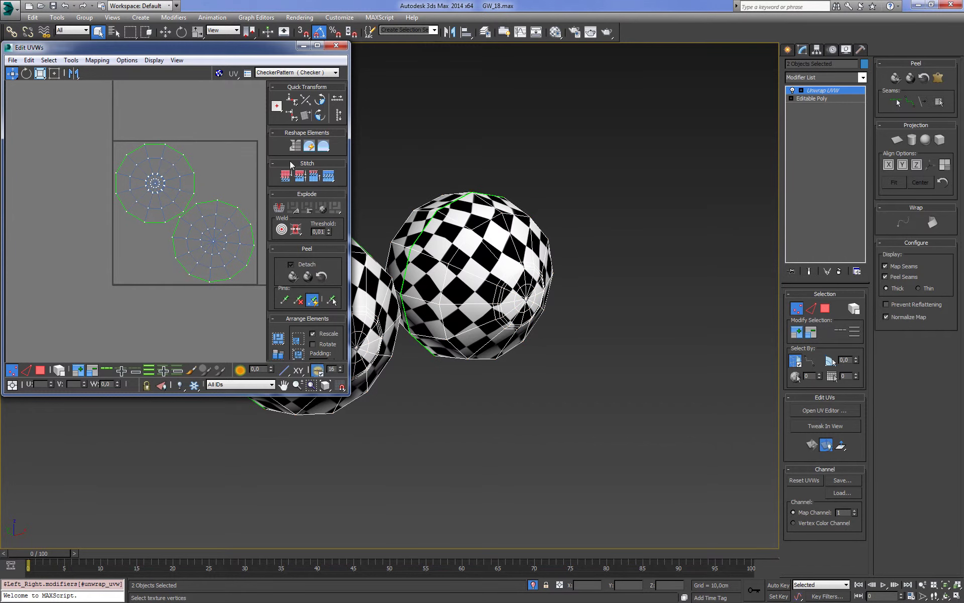
pyautogui.rightClick(815, 96)
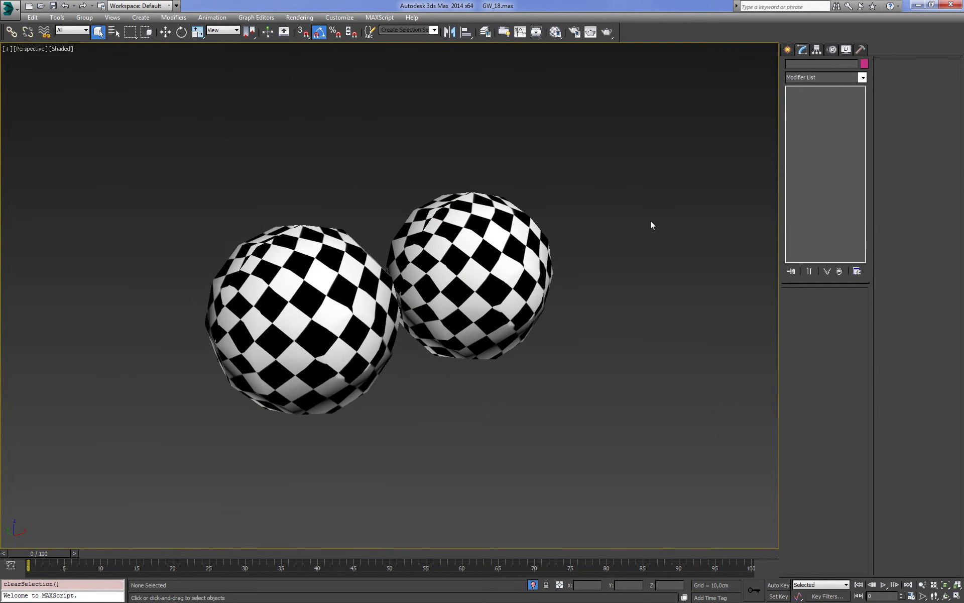
# Step: Unhide all objects and fit the whole farmer in the shaded perspective view
pyautogui.rightClick(601, 279)
pyautogui.click(631, 228)
pyautogui.press('F3')
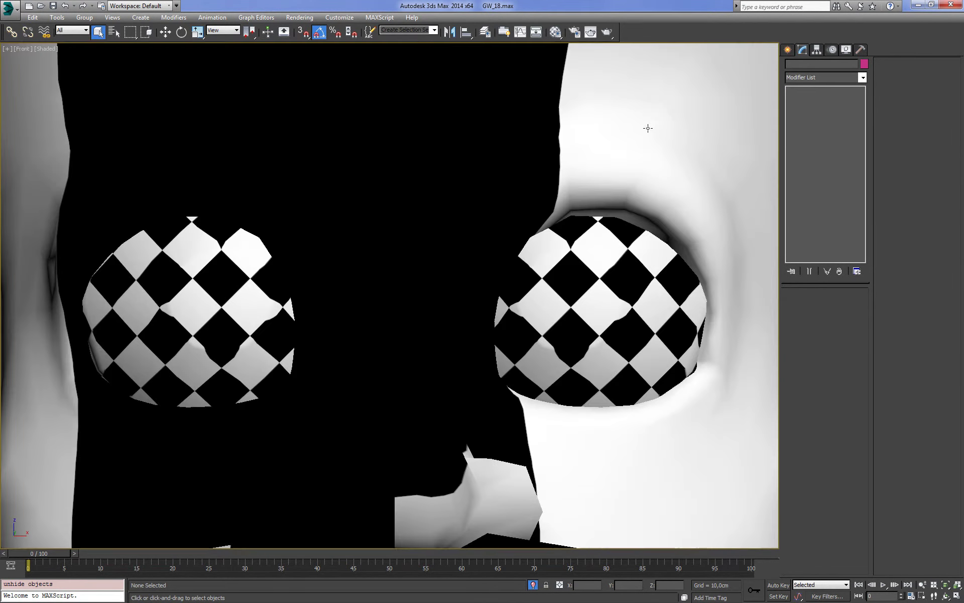
pyautogui.press('p')
pyautogui.press('z')
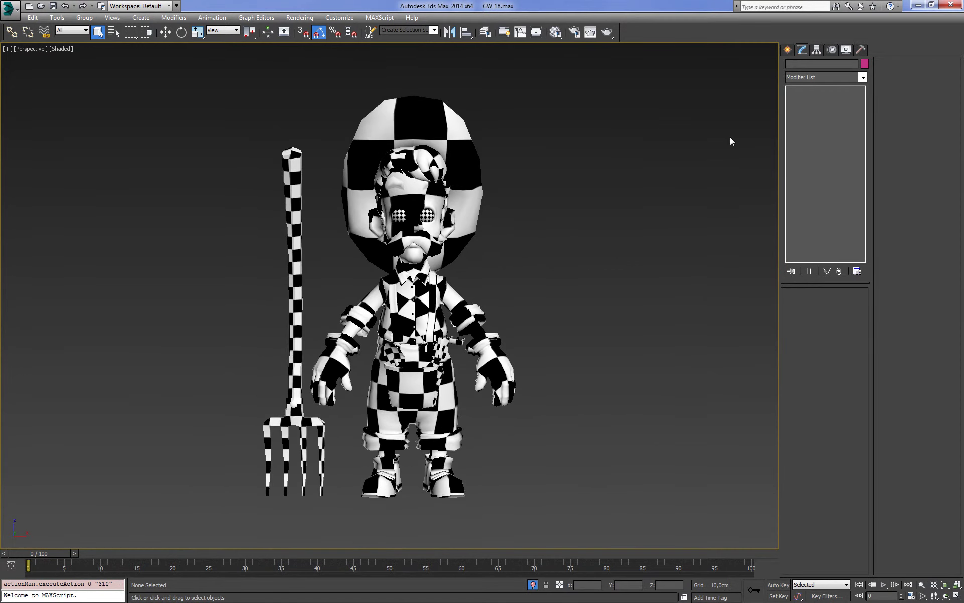
# Step: Orbit the character and toggle wireframe to inspect the checker-mapped meshes
pyautogui.moveTo(662, 455)
pyautogui.keyDown('alt'); pyautogui.mouseDown(button='middle')
pyautogui.moveTo(618, 434)
pyautogui.moveTo(622, 391)
pyautogui.mouseUp(button='middle'); pyautogui.keyUp('alt')
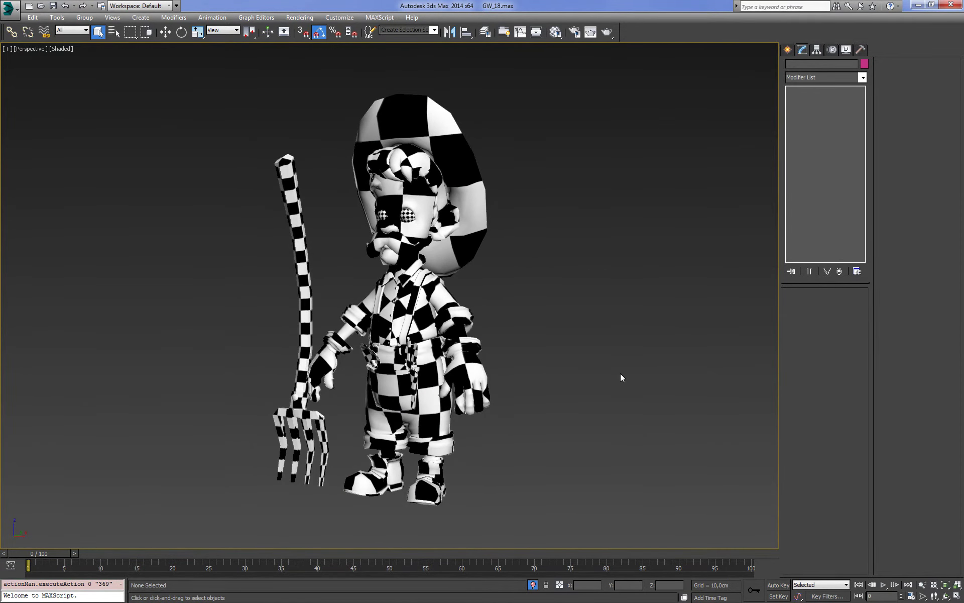
pyautogui.press('f')
pyautogui.press('F3')
pyautogui.press('F3')
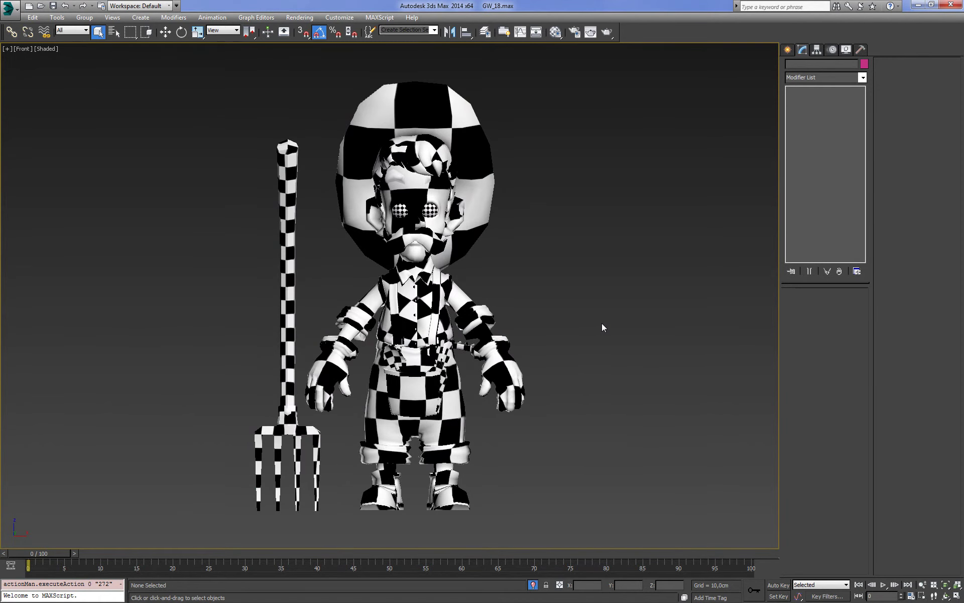
pyautogui.press('p')
pyautogui.keyDown('alt'); pyautogui.moveTo(491, 287); pyautogui.dragTo(677, 266, button='middle'); pyautogui.keyUp('alt')
pyautogui.press('f')
pyautogui.press('F3')
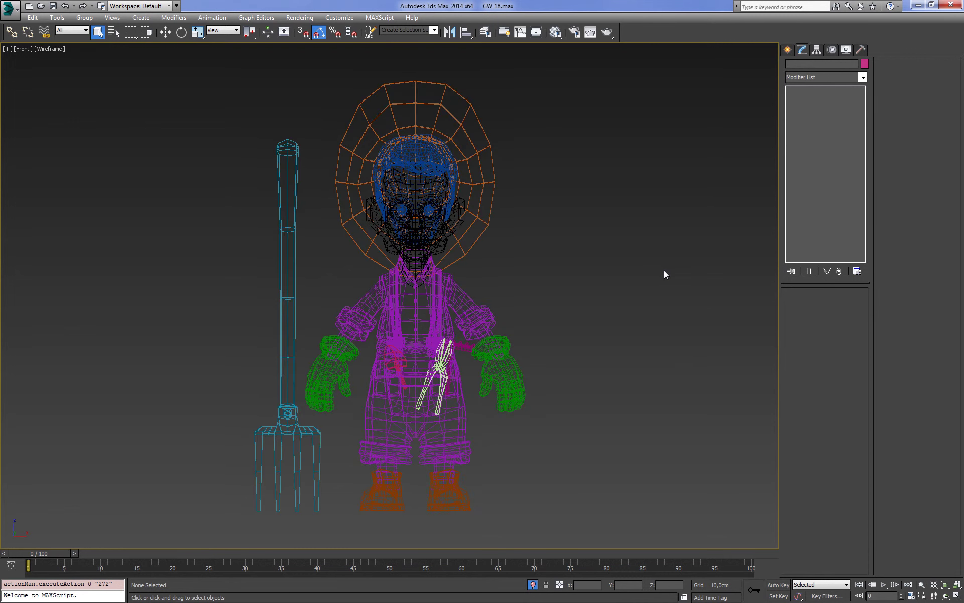
pyautogui.press('F3')
pyautogui.press('p')
pyautogui.keyDown('alt'); pyautogui.moveTo(659, 272); pyautogui.dragTo(601, 293, button='middle'); pyautogui.keyUp('alt')
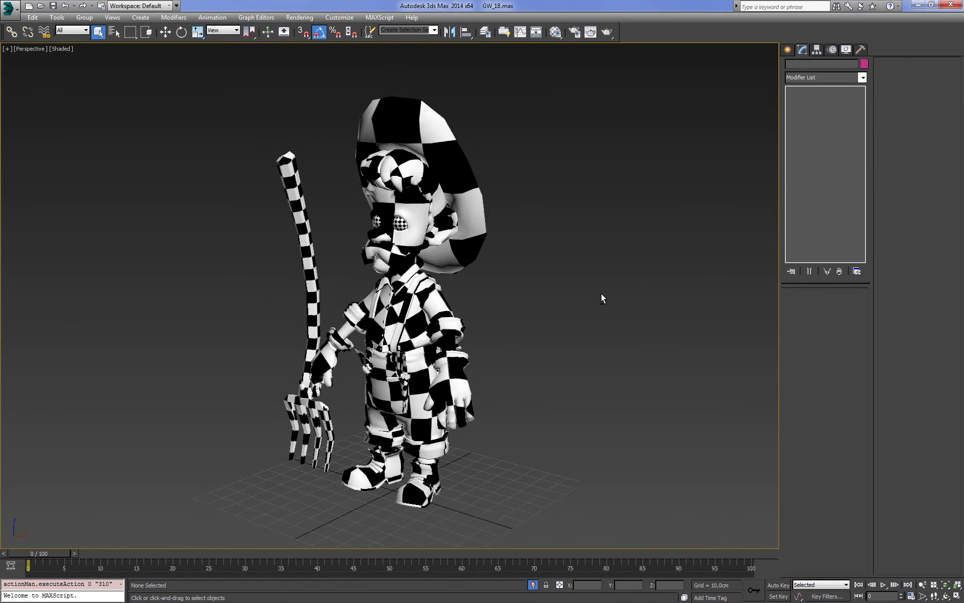
pyautogui.press('F3')
pyautogui.press('z')
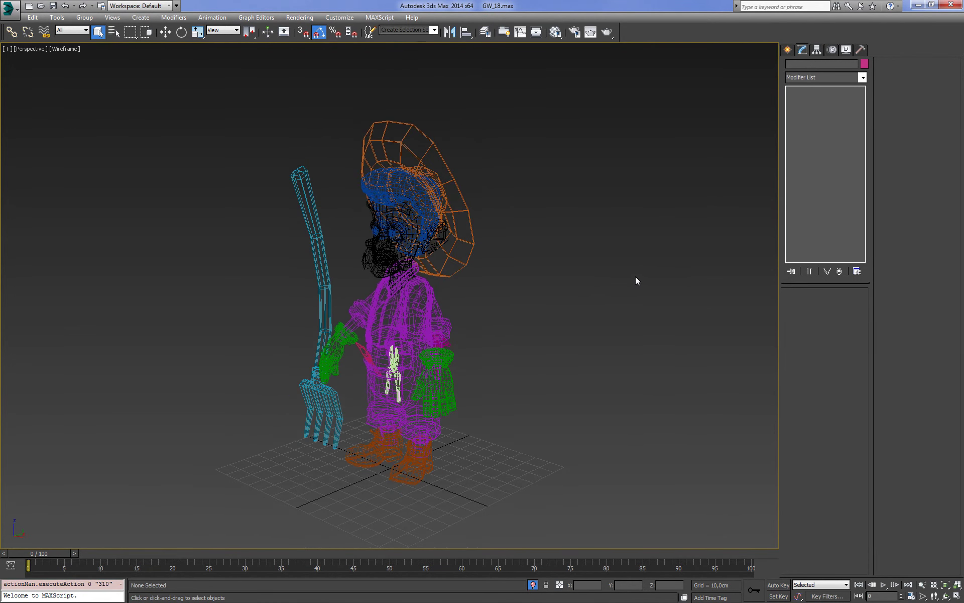
pyautogui.press('F3')
pyautogui.moveTo(551, 274)
pyautogui.keyDown('alt'); pyautogui.mouseDown(button='middle')
pyautogui.moveTo(471, 320)
pyautogui.moveTo(483, 313)
pyautogui.mouseUp(button='middle'); pyautogui.keyUp('alt')
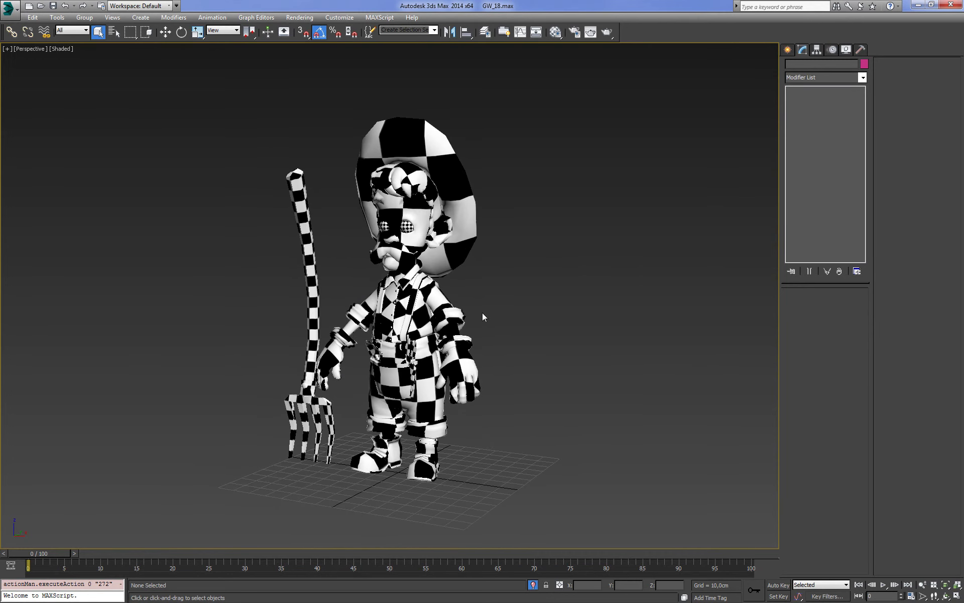
# Step: Save the scene as the new version GW_19.max
pyautogui.click(17, 22)
pyautogui.click(30, 123)
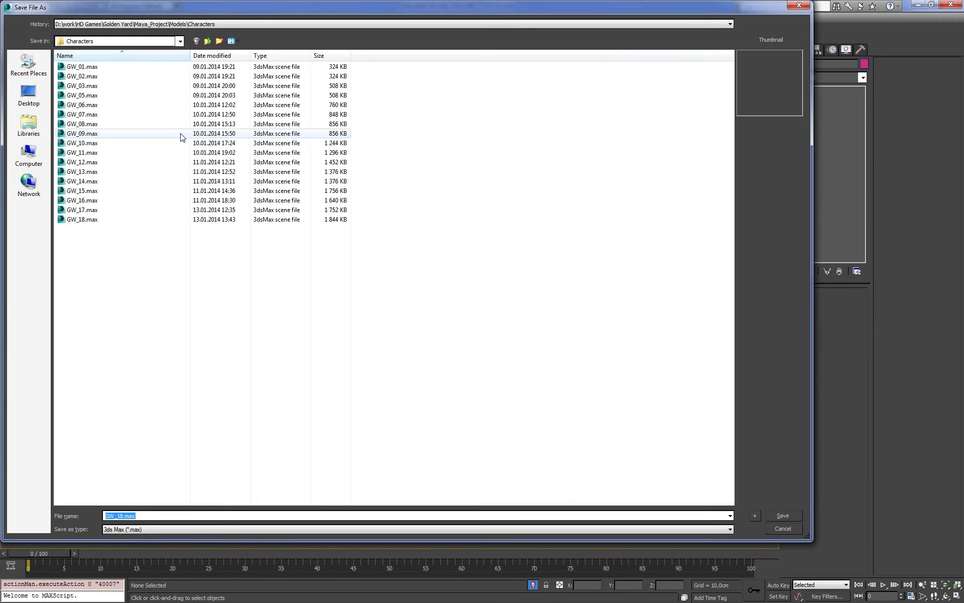
pyautogui.press('End')
pyautogui.press('Left')
pyautogui.press('Left')
pyautogui.press('Left')
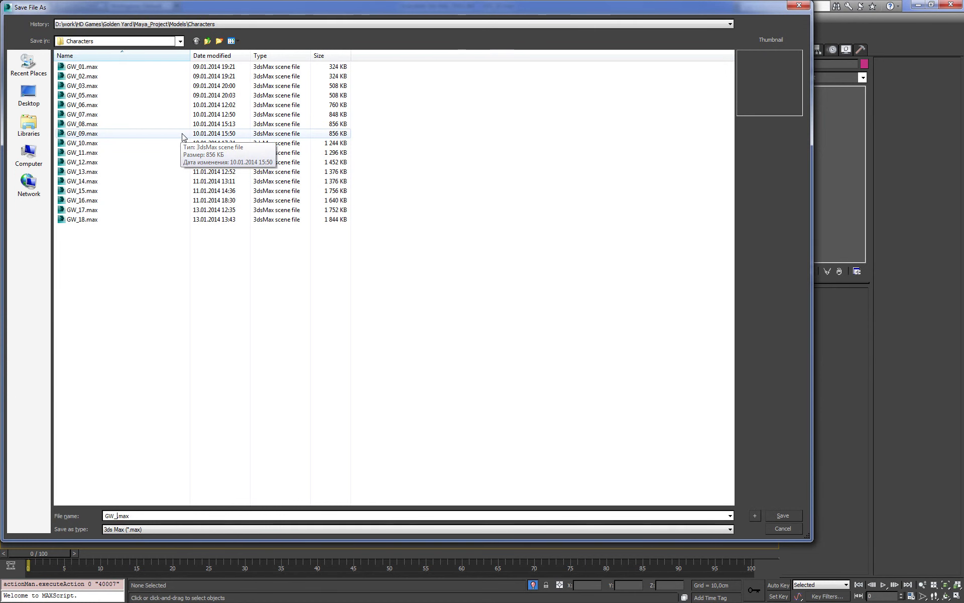
pyautogui.write('19')
pyautogui.press('Return')
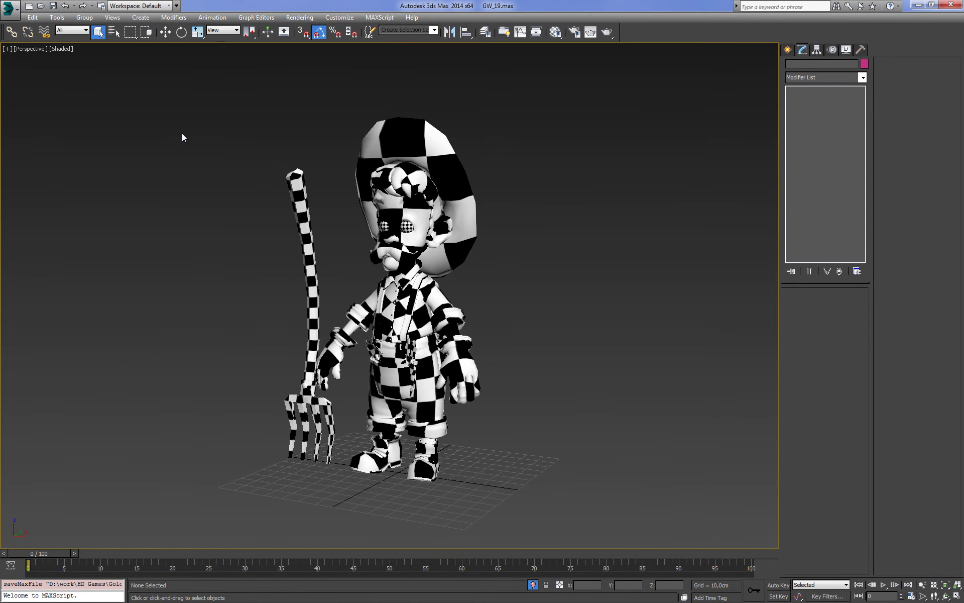